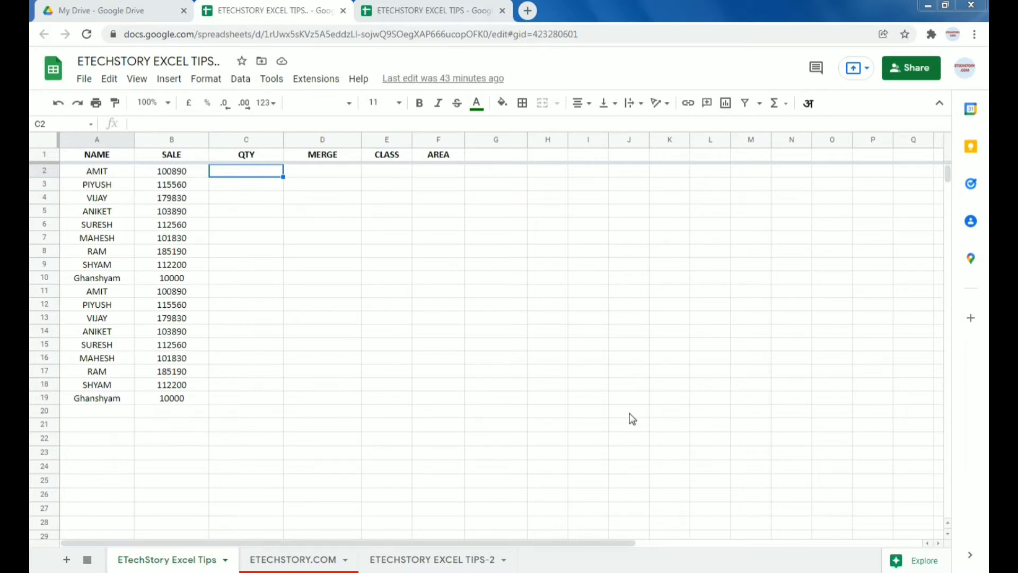
# Step: Point out the NAME, QTY, MERGE, CLASS and AREA headers and the empty cells to fill
pyautogui.click(96, 158)
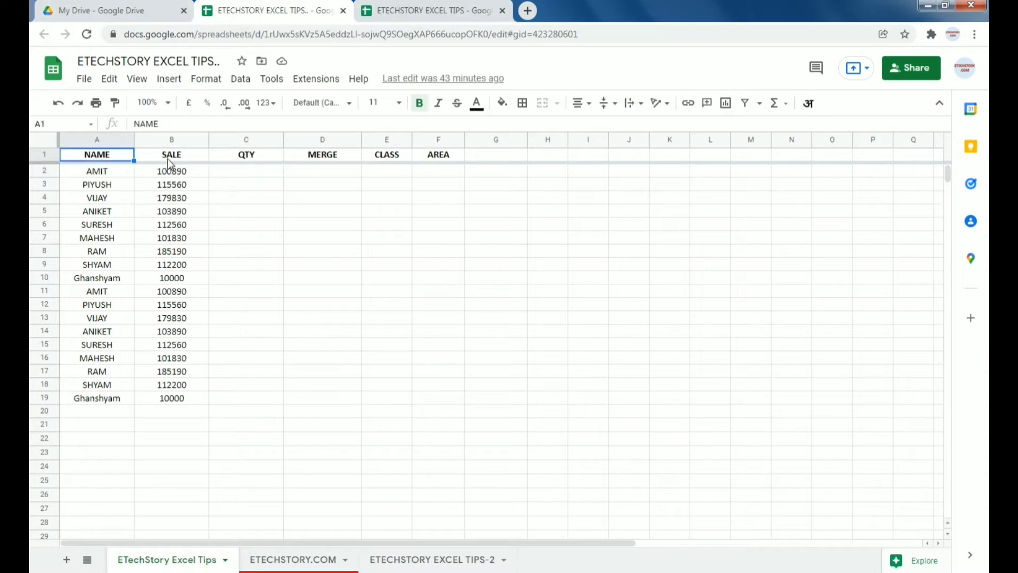
pyautogui.click(252, 159)
pyautogui.click(334, 154)
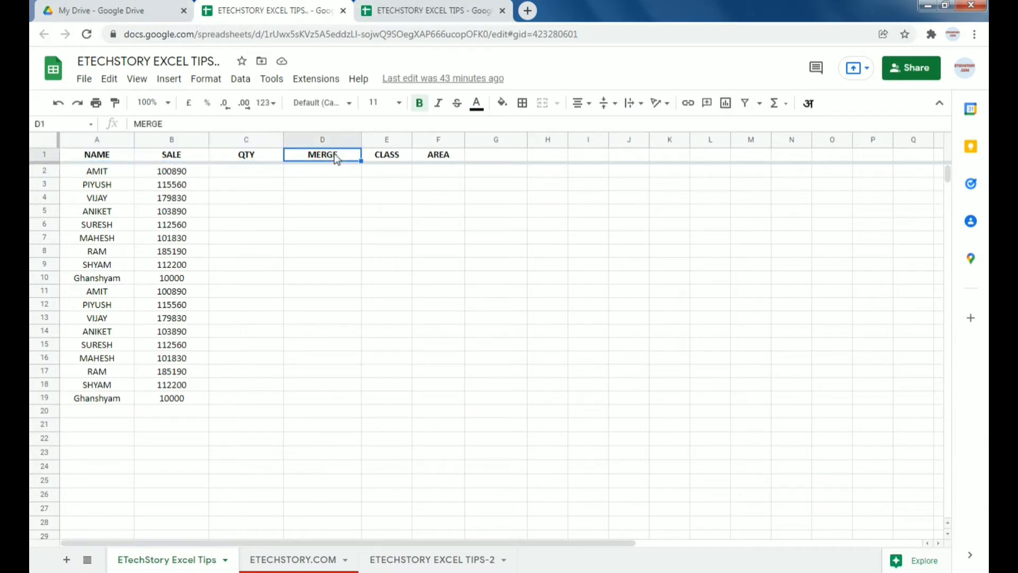
pyautogui.click(398, 158)
pyautogui.click(439, 158)
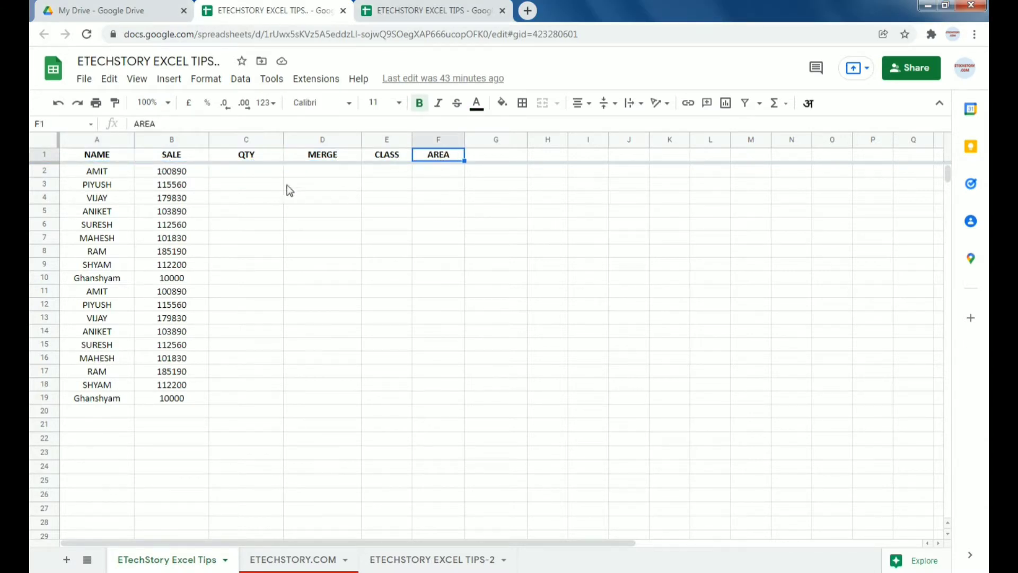
pyautogui.click(252, 169)
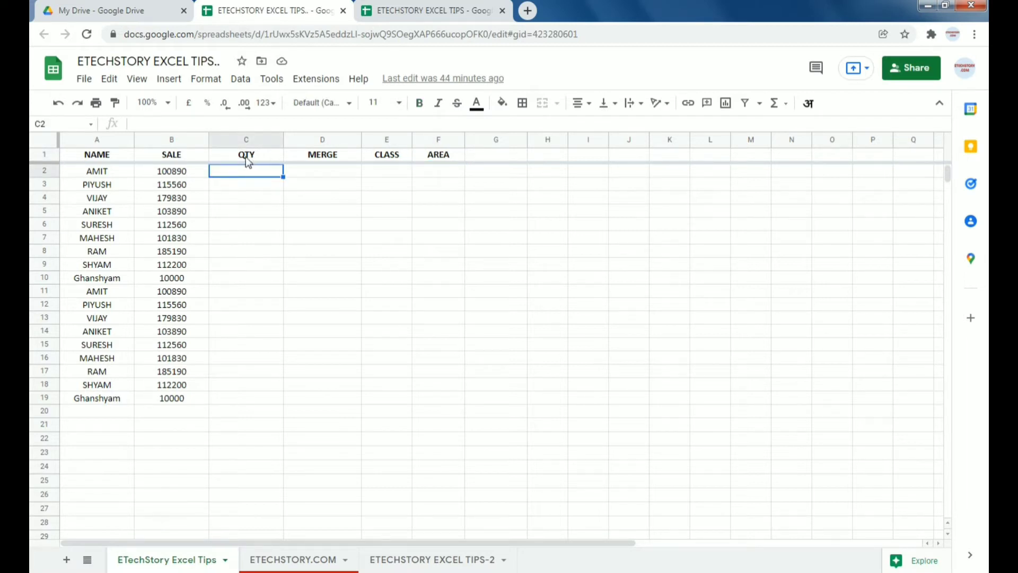
pyautogui.moveTo(248, 159); pyautogui.dragTo(430, 164)
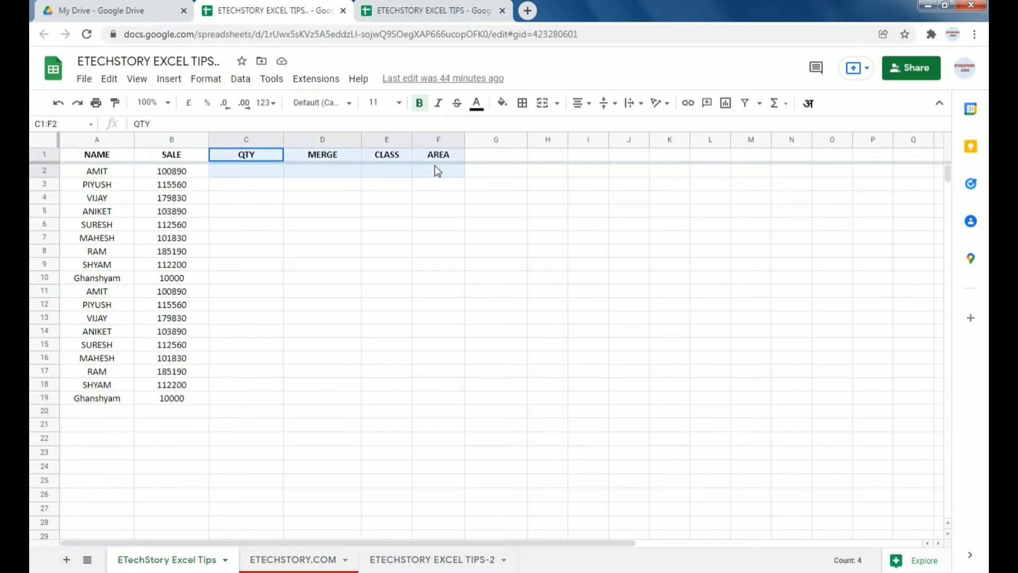
pyautogui.click(329, 240)
pyautogui.moveTo(243, 173); pyautogui.dragTo(444, 389)
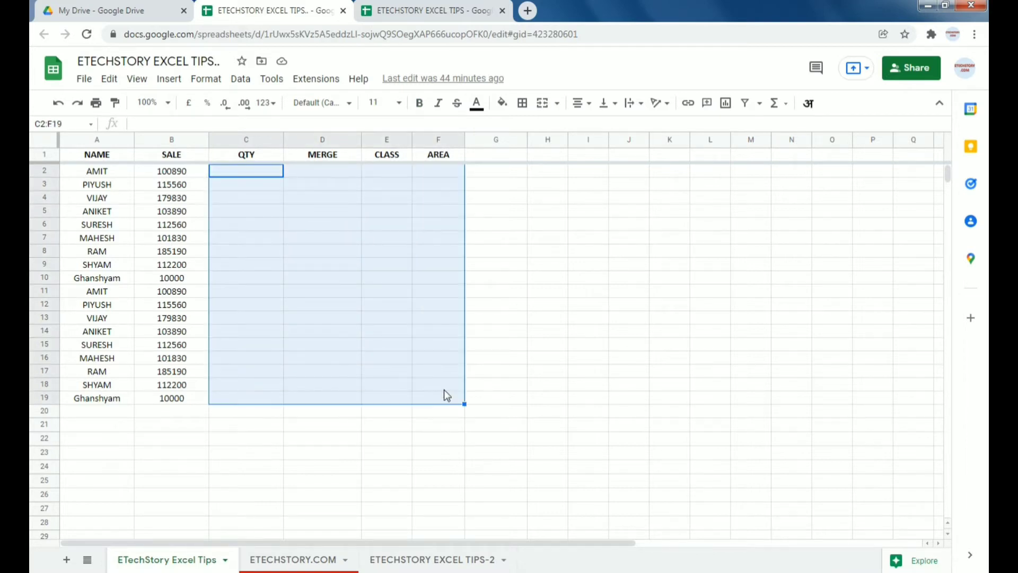
# Step: Review the source table A1:F19 in the other spreadsheet, then return to cell C2
pyautogui.click(414, 11)
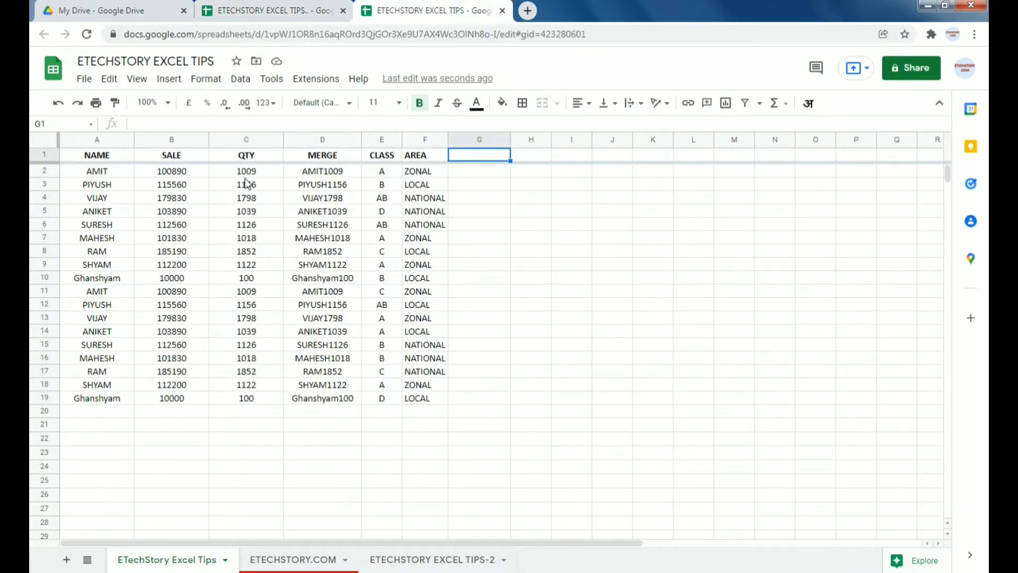
pyautogui.moveTo(106, 159); pyautogui.dragTo(175, 198)
pyautogui.moveTo(340, 303); pyautogui.dragTo(441, 400)
pyautogui.click(268, 12)
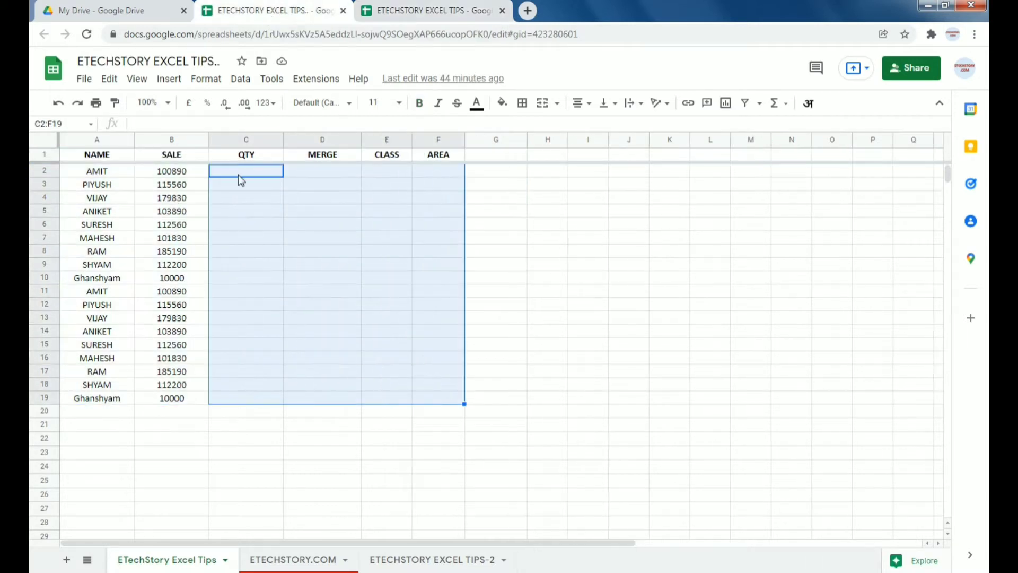
pyautogui.click(249, 263)
pyautogui.click(256, 172)
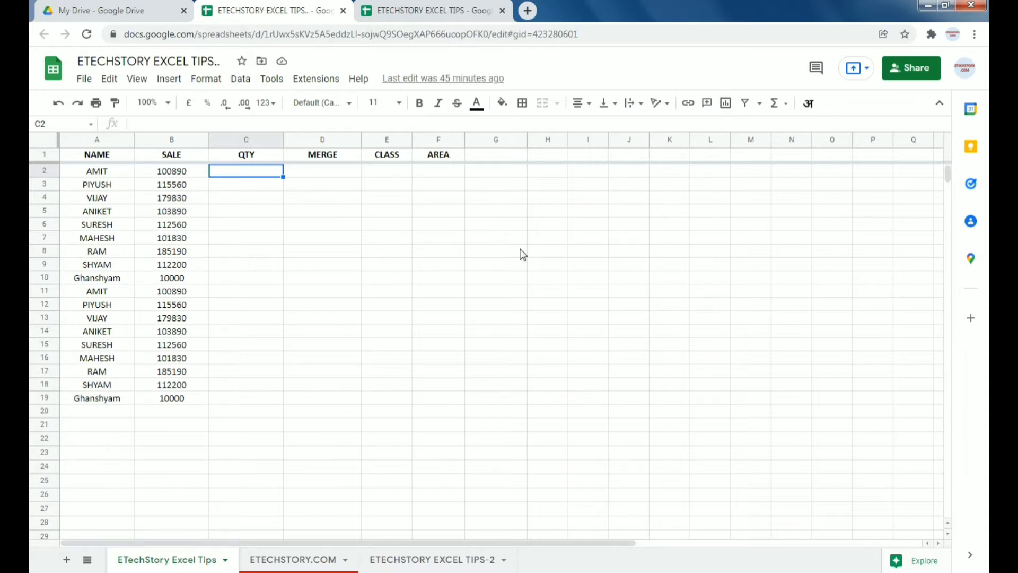
# Step: Try a first VLOOKUP in C2 using column A as the lookup value, then cancel it
pyautogui.write('=')
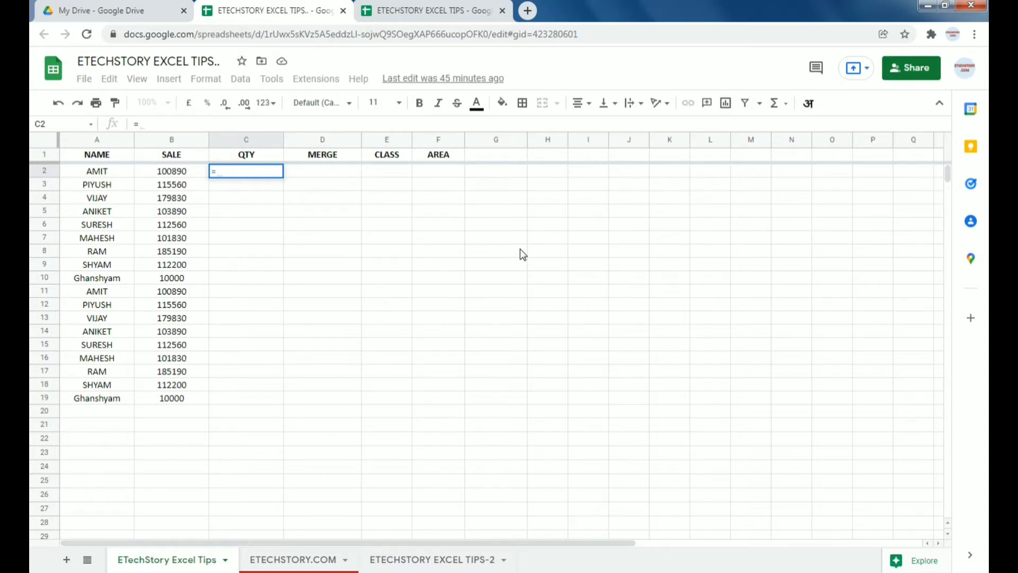
pyautogui.write('vl')
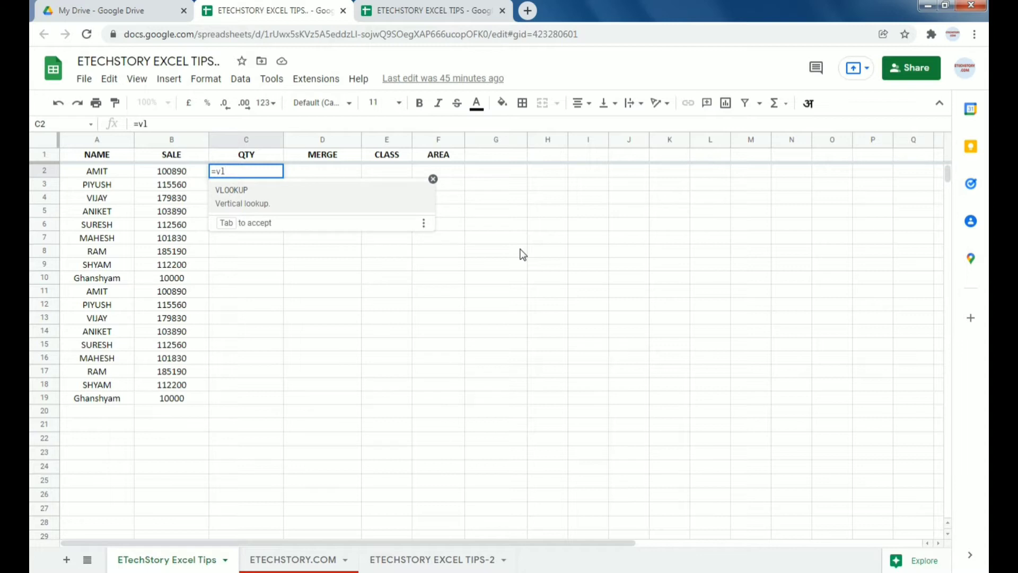
pyautogui.press('Tab')
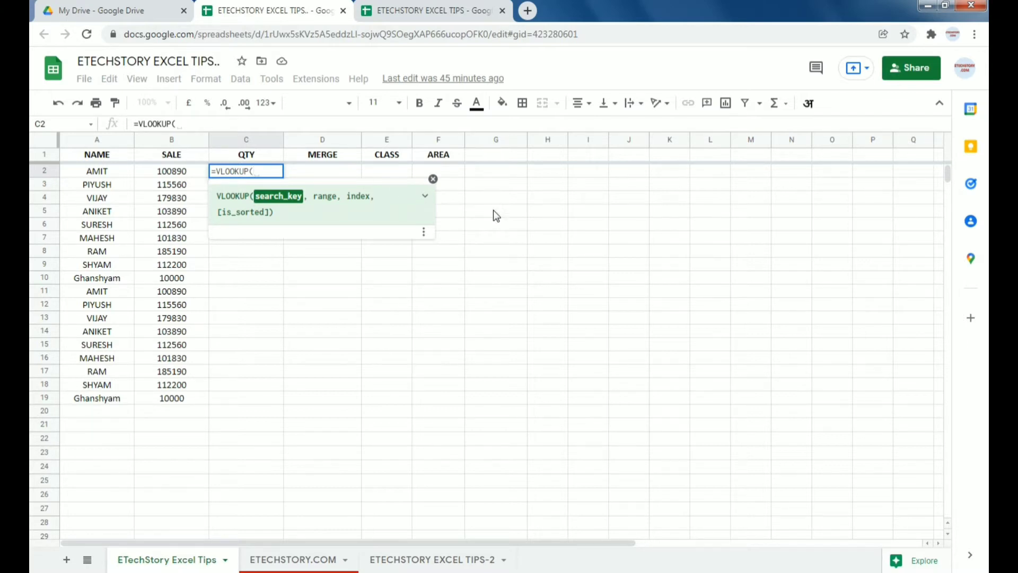
pyautogui.click(98, 141)
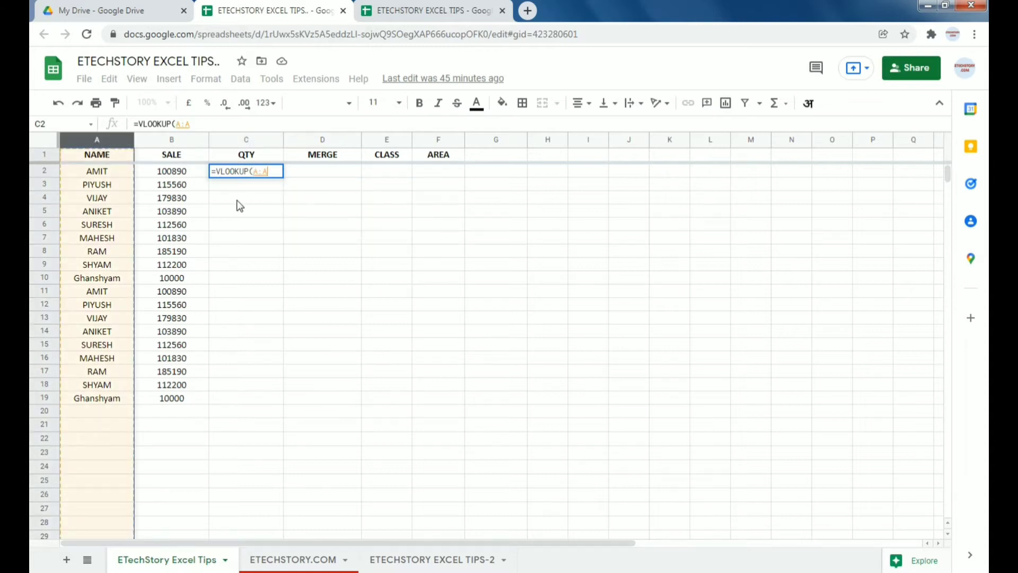
pyautogui.press('Escape')
# Step: Check the NAME and QTY columns in the source spreadsheet
pyautogui.click(408, 10)
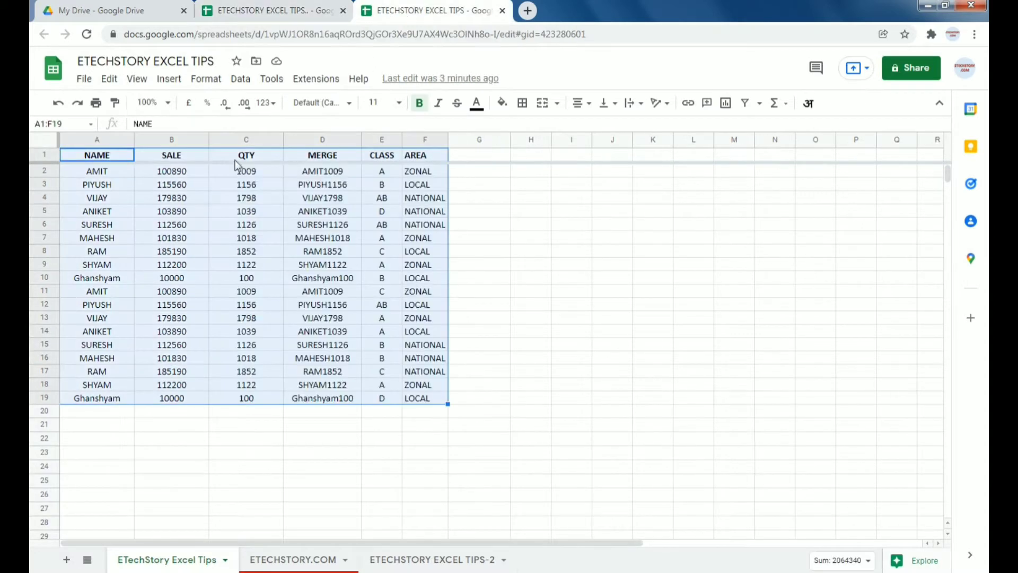
pyautogui.click(115, 139)
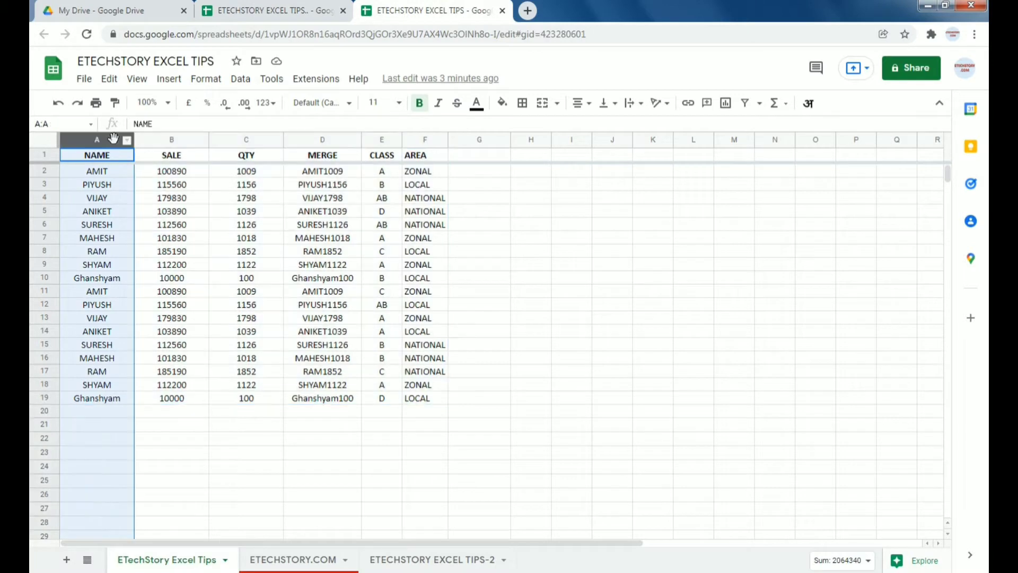
pyautogui.click(251, 141)
pyautogui.click(273, 10)
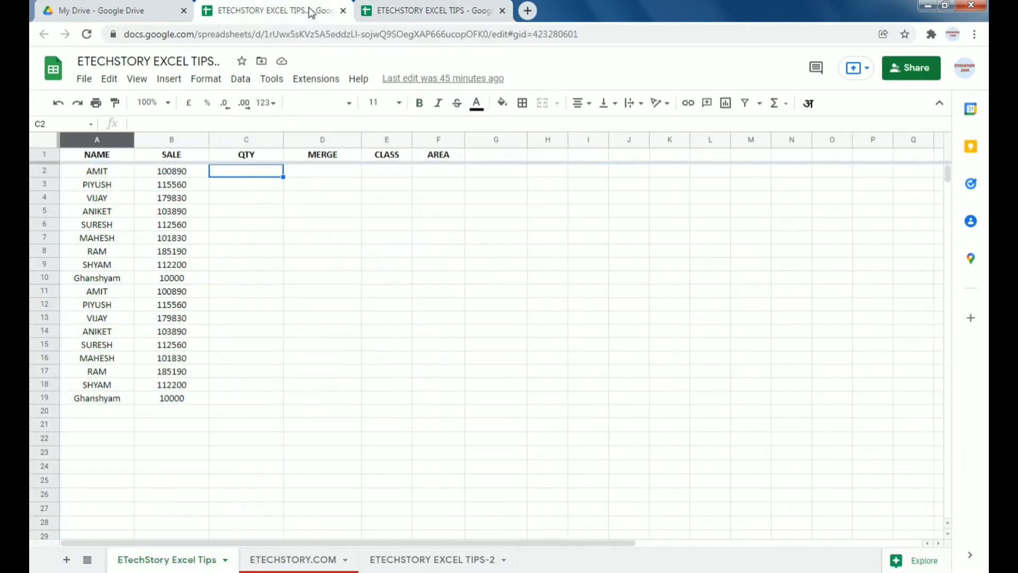
# Step: Start a VLOOKUP on A2 in C2 again and discard it
pyautogui.click(250, 206)
pyautogui.click(245, 170)
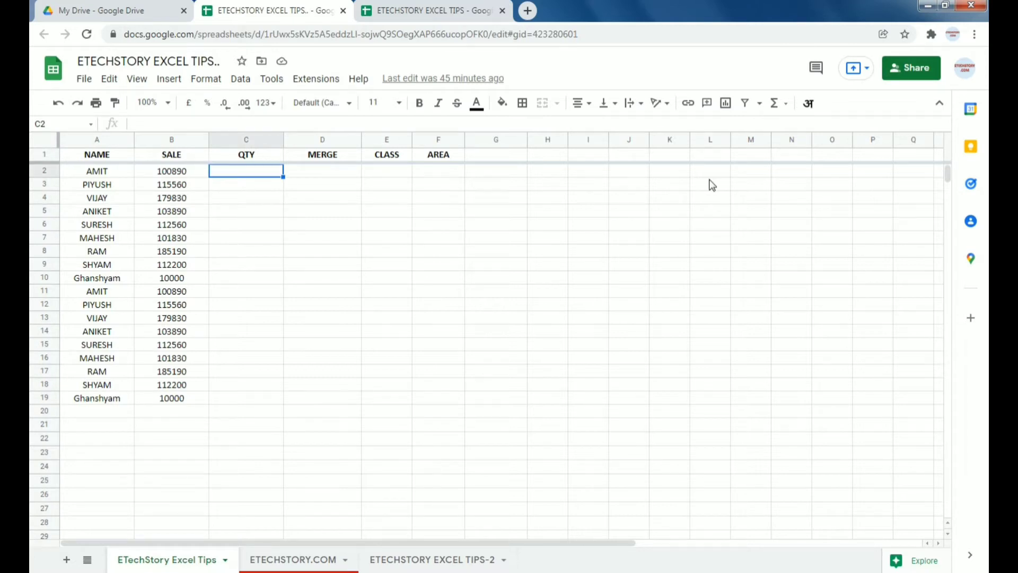
pyautogui.write('=vl')
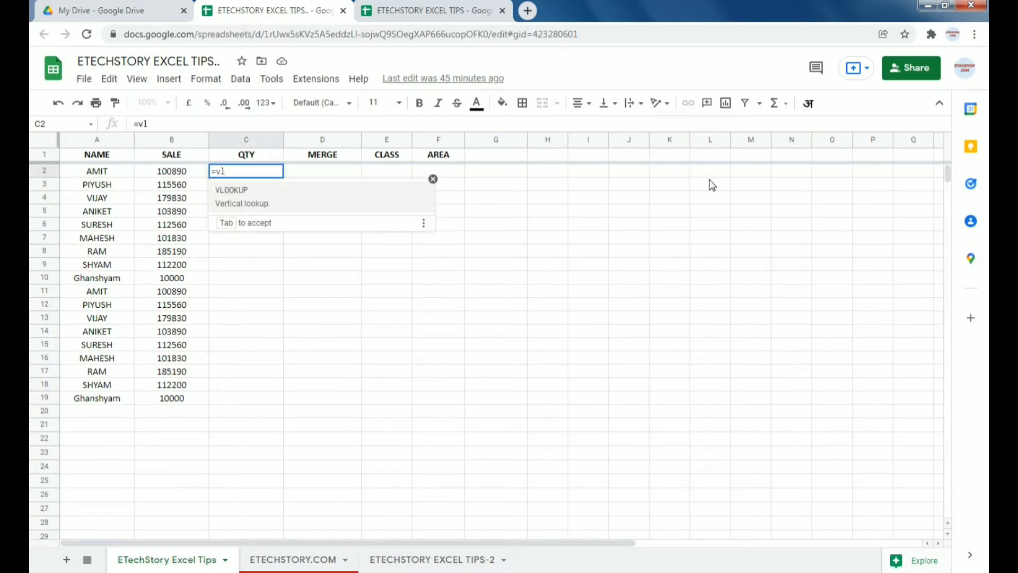
pyautogui.press('Tab')
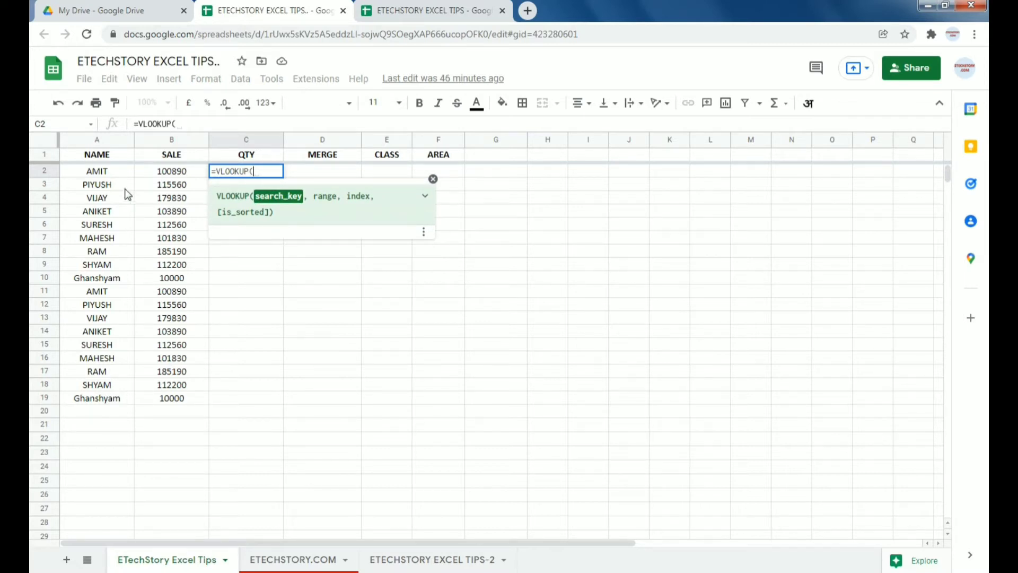
pyautogui.click(109, 168)
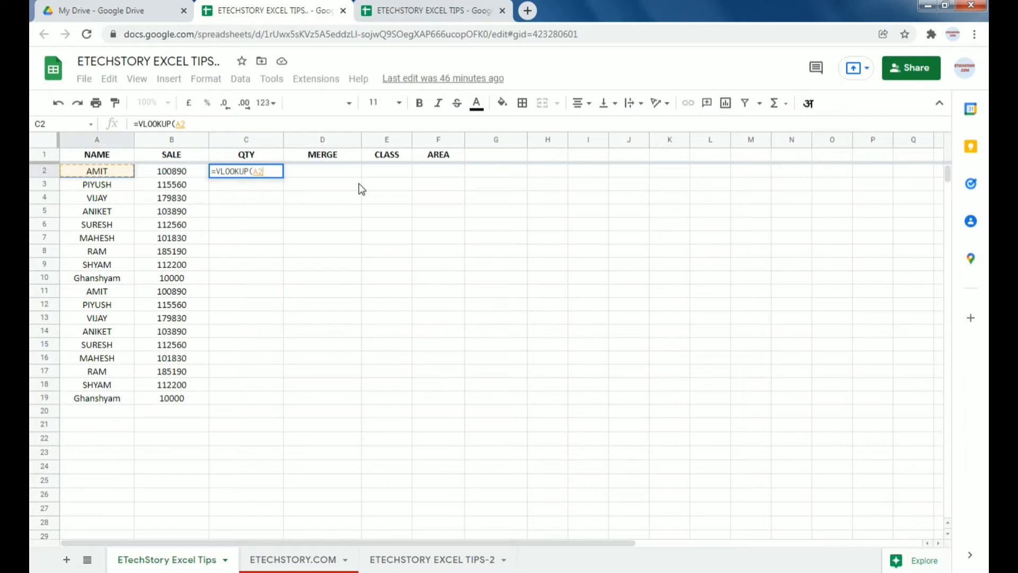
pyautogui.press('Escape')
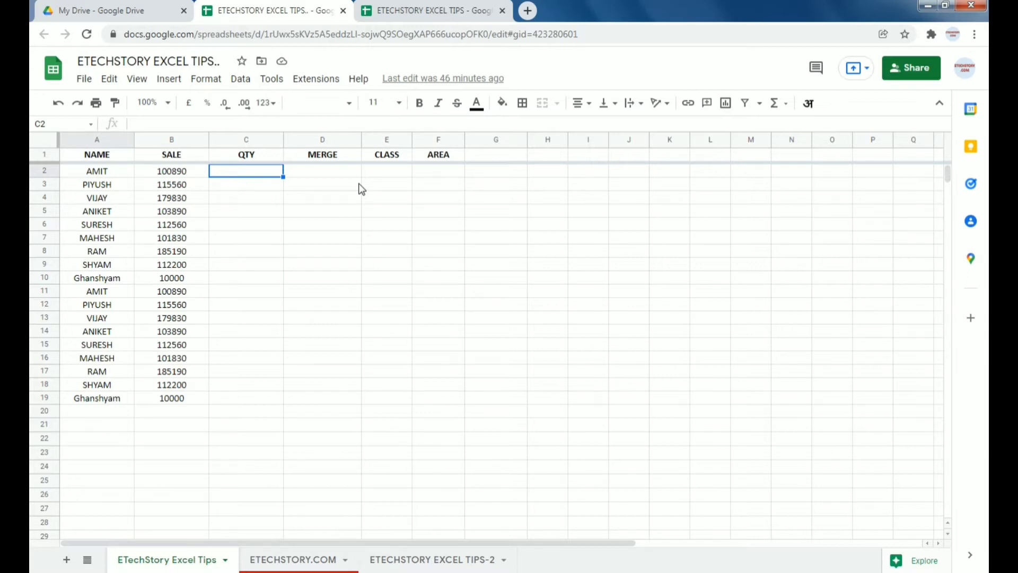
# Step: Move around row 2, then begin another VLOOKUP in C2 and discard it
pyautogui.press('Left')
pyautogui.press('Left')
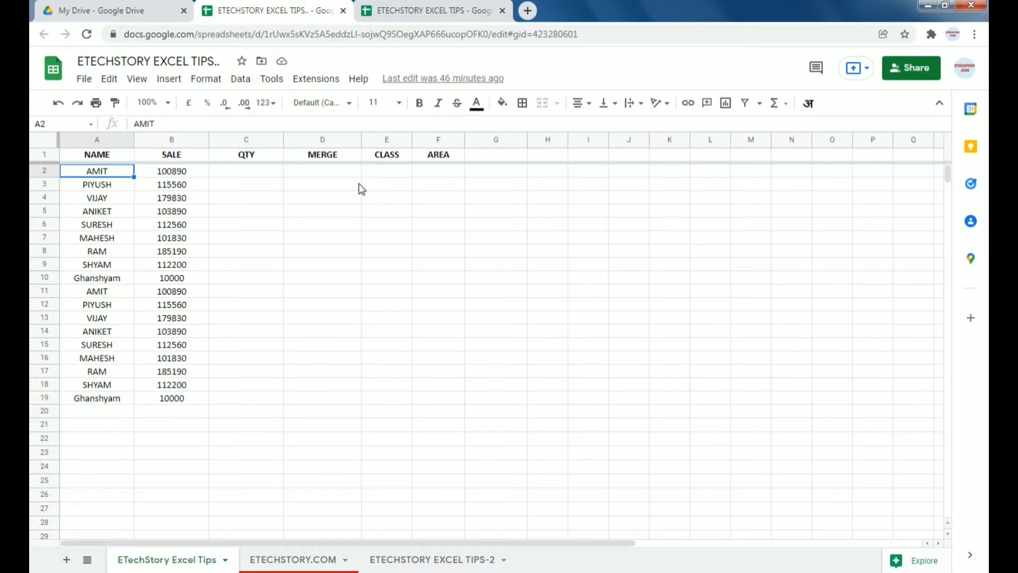
pyautogui.press('Right')
pyautogui.press('Right')
pyautogui.press('Right')
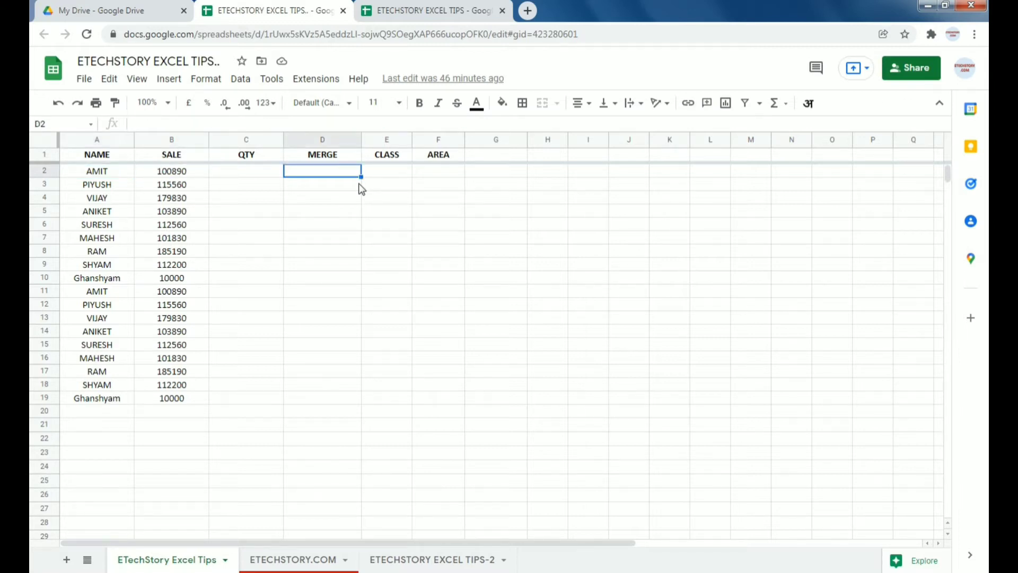
pyautogui.press('Left')
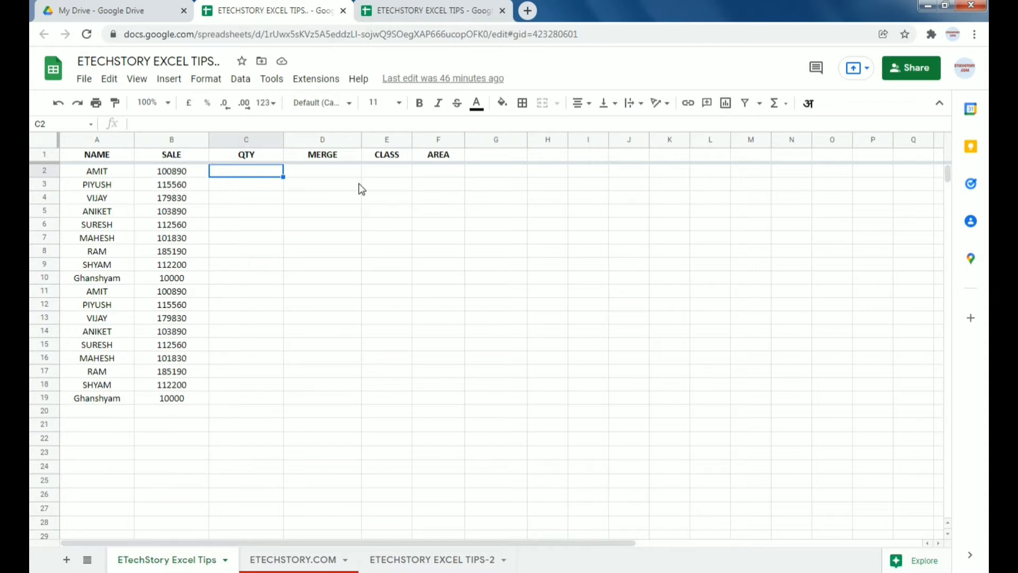
pyautogui.write('=vl')
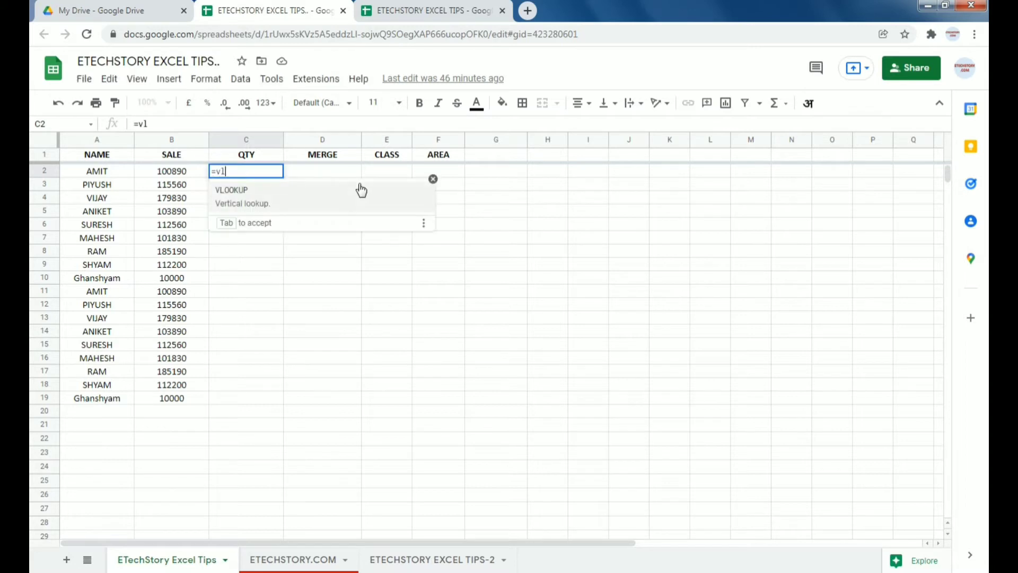
pyautogui.press('Tab')
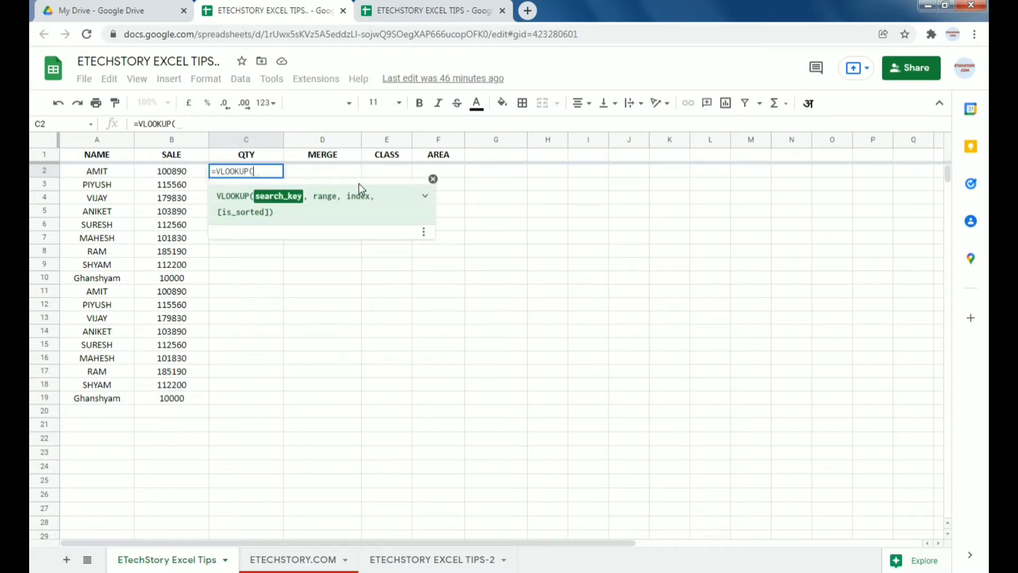
pyautogui.press('Home')
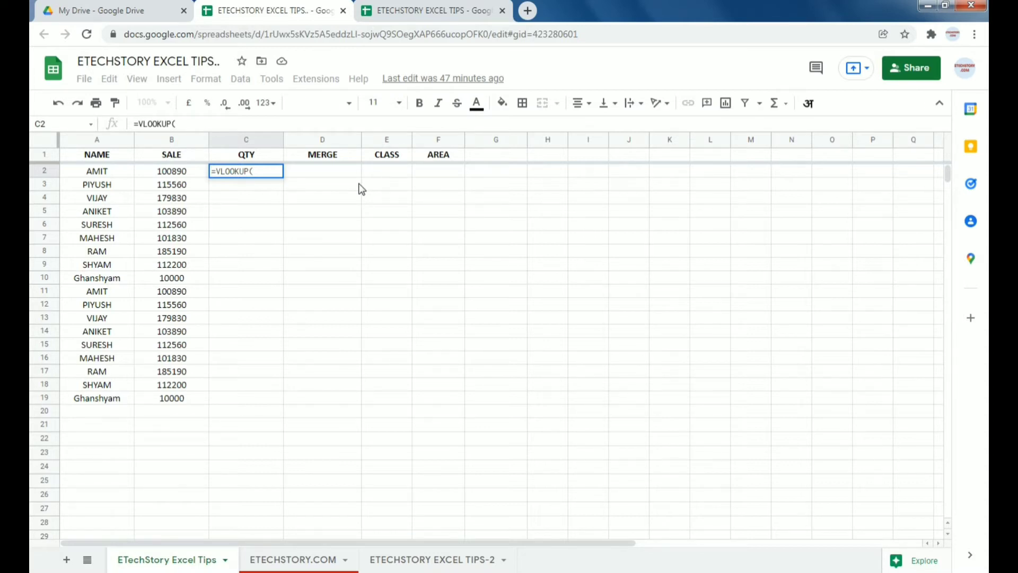
pyautogui.press('Escape')
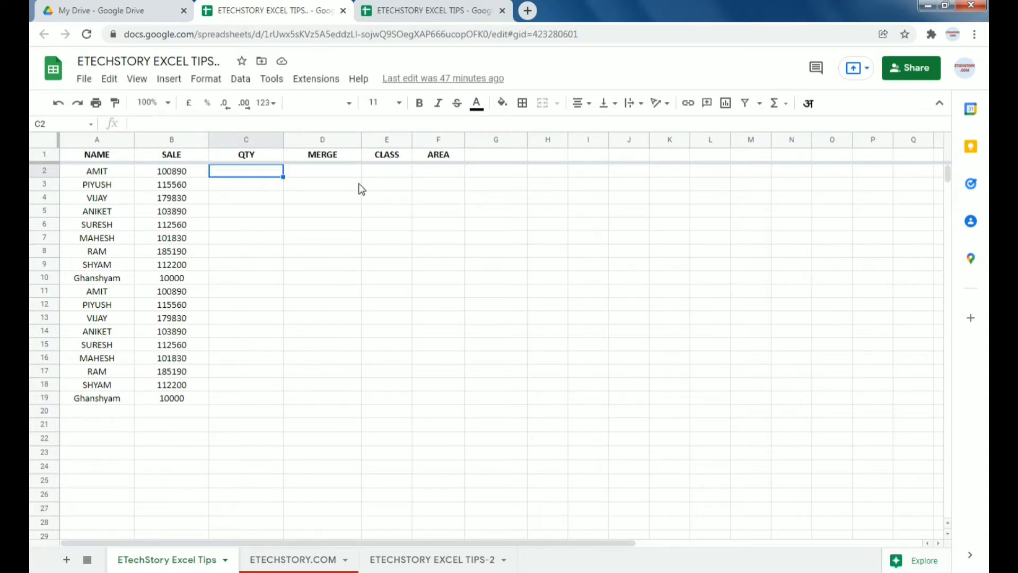
# Step: In the source spreadsheet, enter test text 'dsfa' in cell G1
pyautogui.click(422, 11)
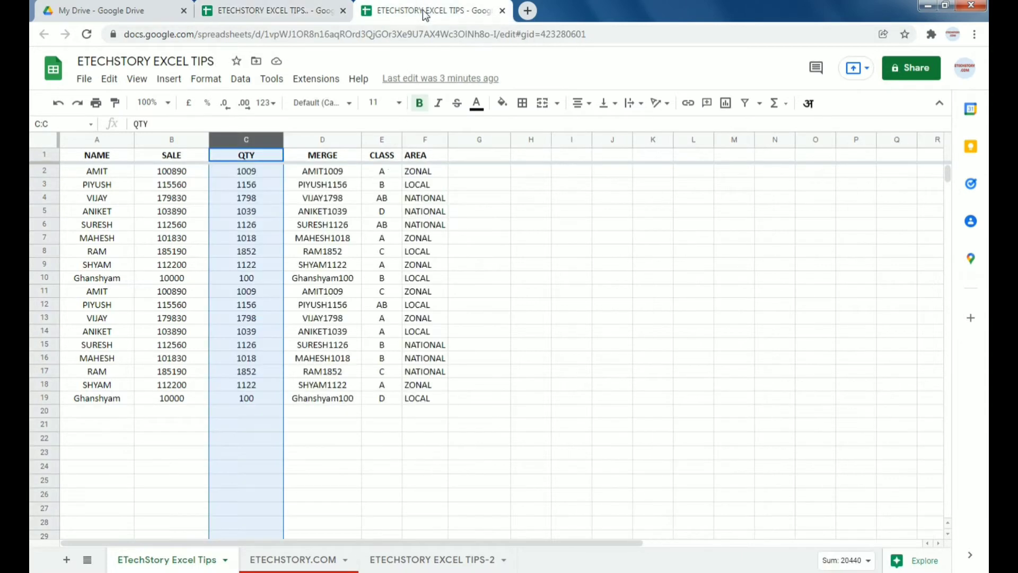
pyautogui.click(483, 174)
pyautogui.press('Left')
pyautogui.press('Left')
pyautogui.press('Left')
pyautogui.press('Left')
pyautogui.press('Left')
pyautogui.press('Left')
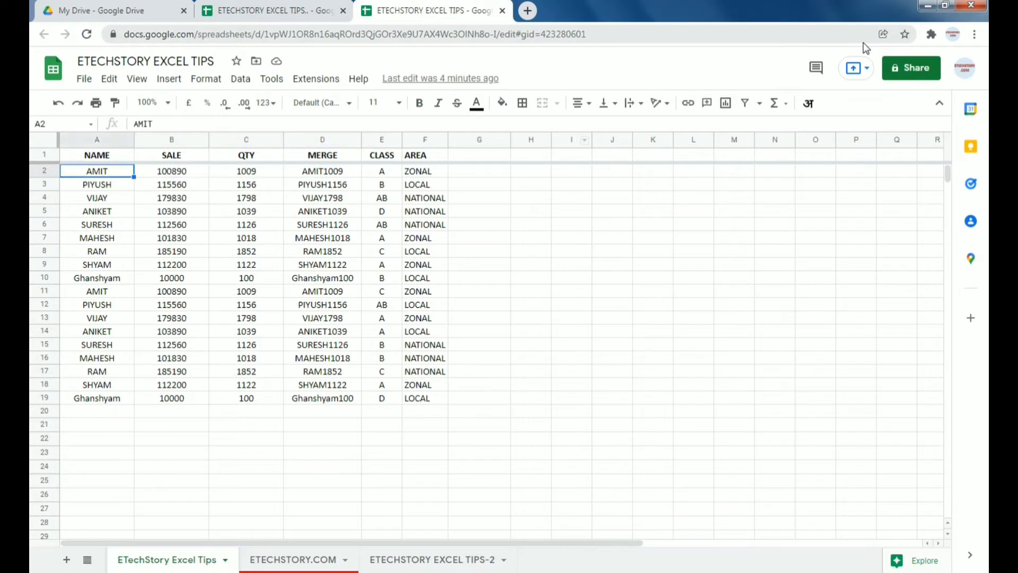
pyautogui.press('Up')
pyautogui.press('Right')
pyautogui.press('Right')
pyautogui.press('Right')
pyautogui.press('Right')
pyautogui.press('Right')
pyautogui.press('Right')
pyautogui.write('dsfa')
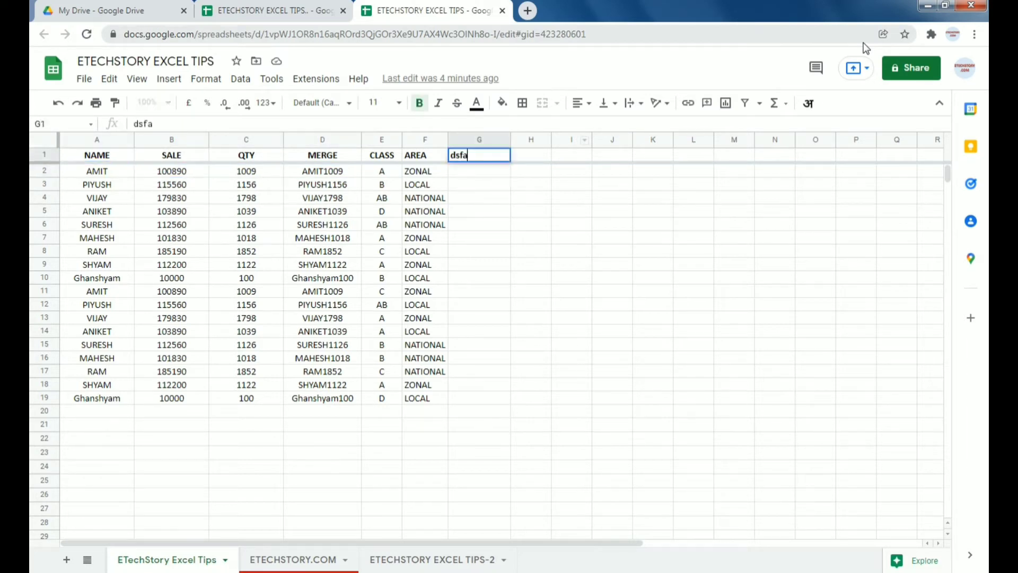
pyautogui.press('Return')
# Step: Try a test VLOOKUP on A2 in G2, cancel it, and clear G1
pyautogui.write('=vl')
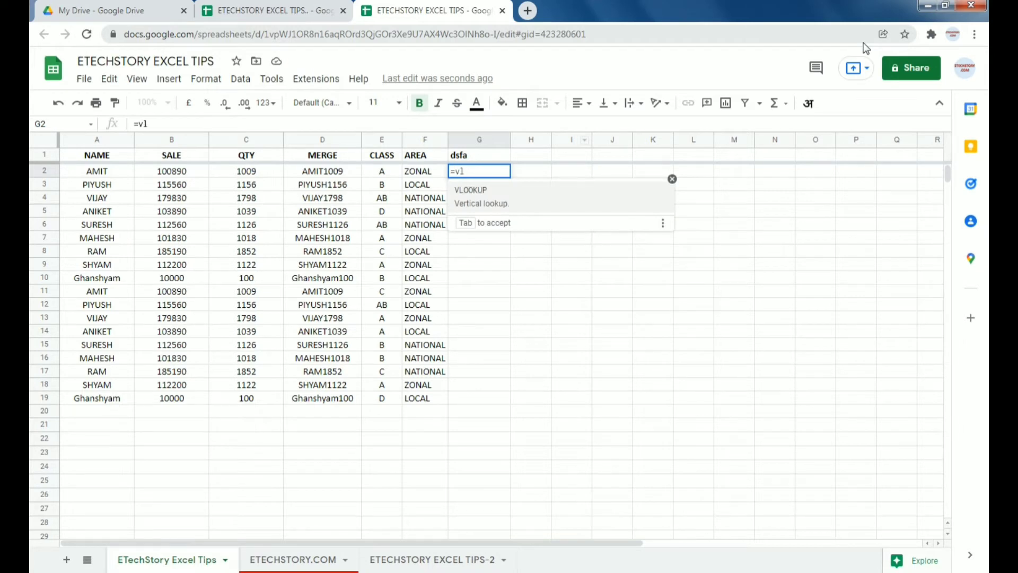
pyautogui.press('Tab')
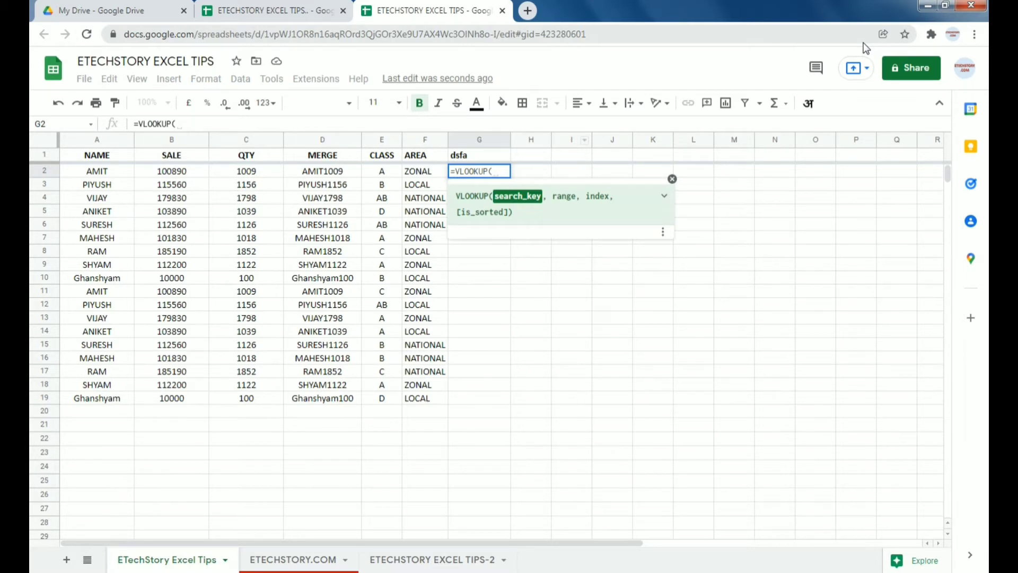
pyautogui.press('Left')
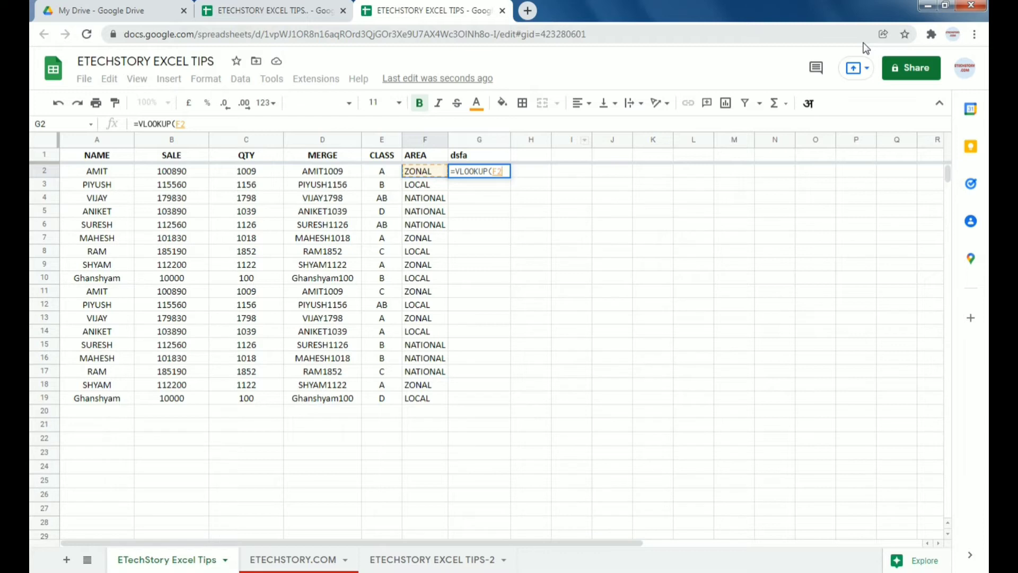
pyautogui.hotkey('ctrl', 'Left')
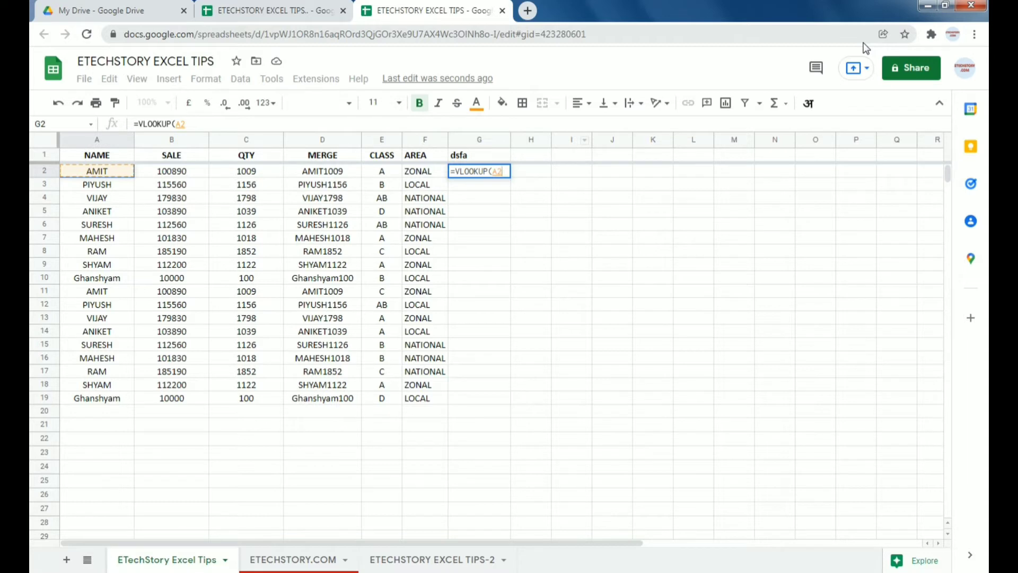
pyautogui.press('Escape')
pyautogui.press('Up')
pyautogui.press('Delete')
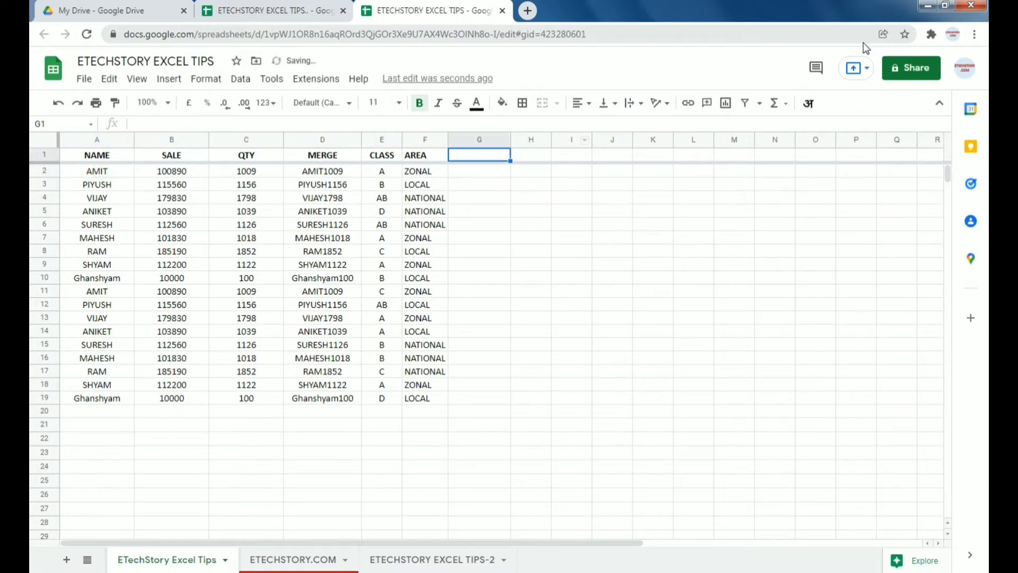
# Step: Type =VLOOKUP(A2,import in C2, cancel it, and bring up the source spreadsheet
pyautogui.hotkey('ctrl', 'shift', 'Tab')
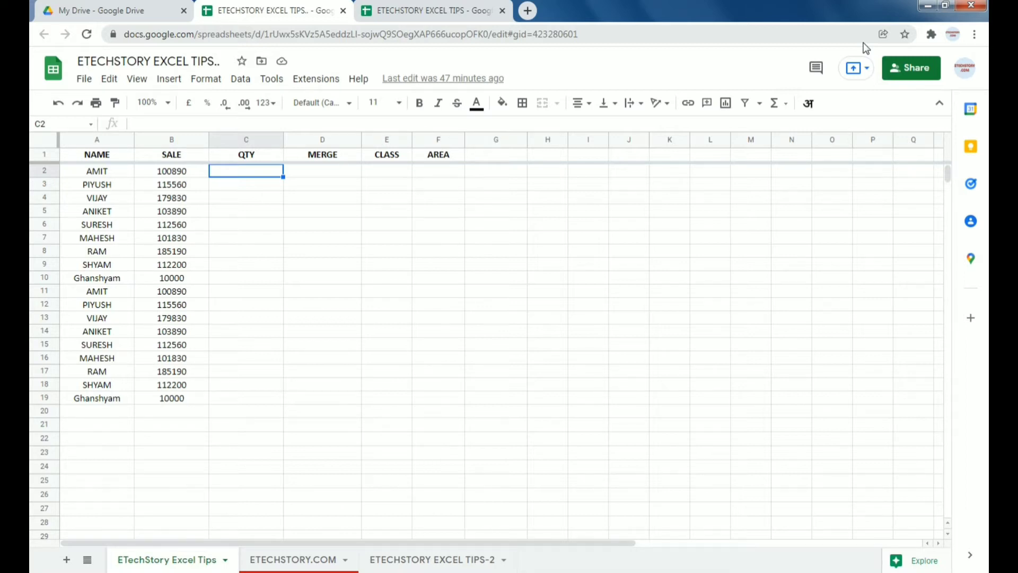
pyautogui.write('=')
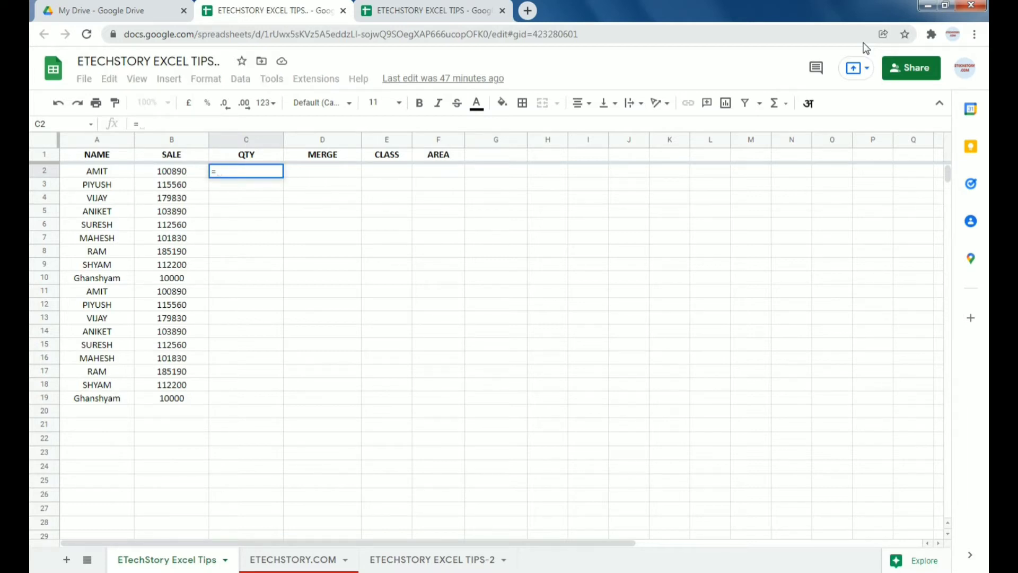
pyautogui.write('vl')
pyautogui.press('Tab')
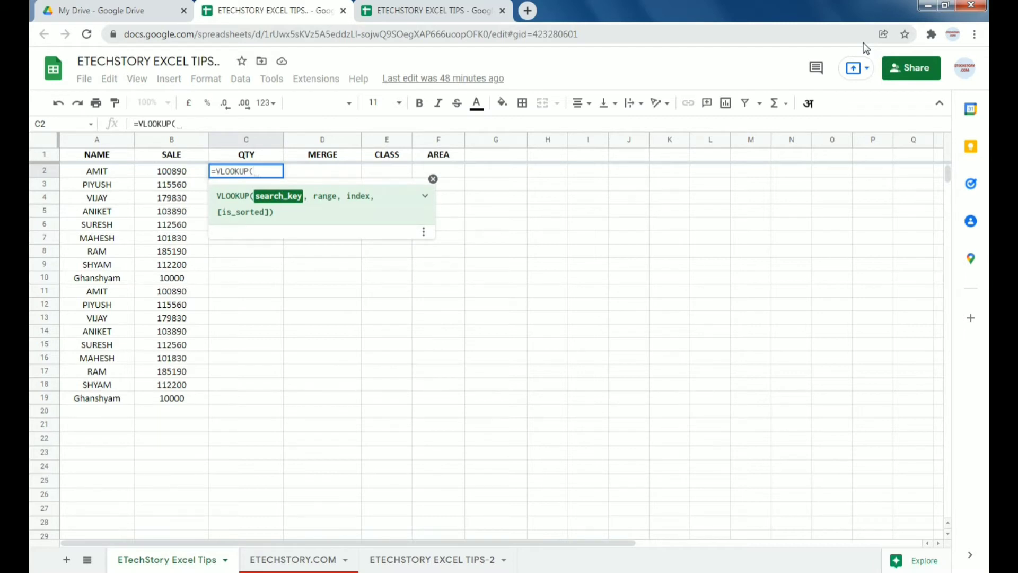
pyautogui.press('Left')
pyautogui.press('Left')
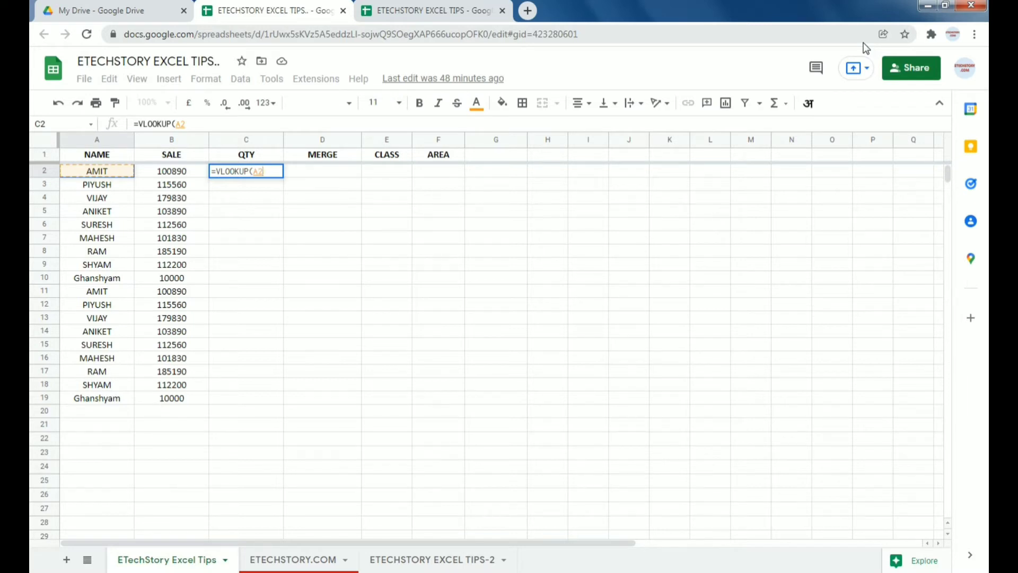
pyautogui.write(',')
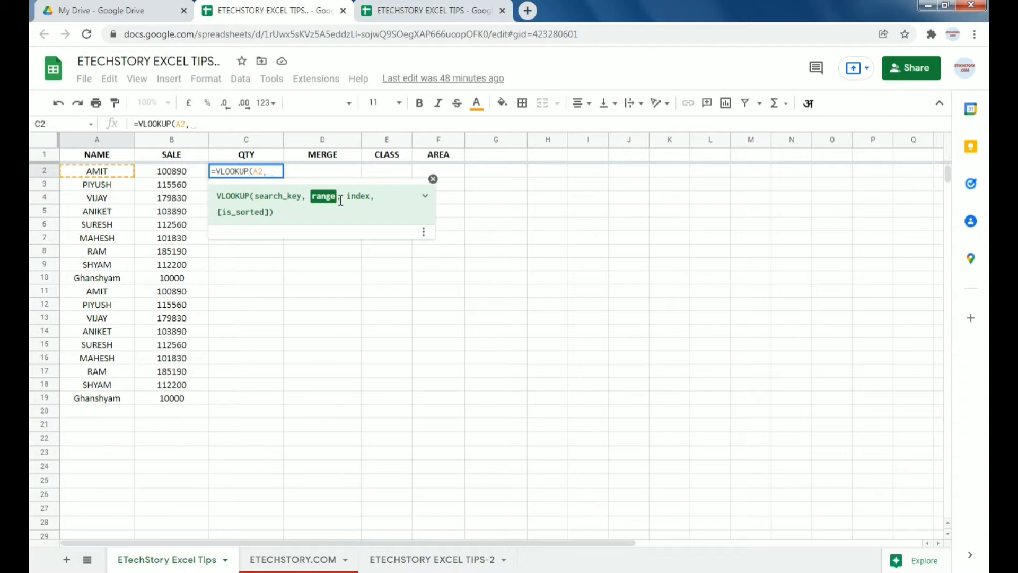
pyautogui.write('im')
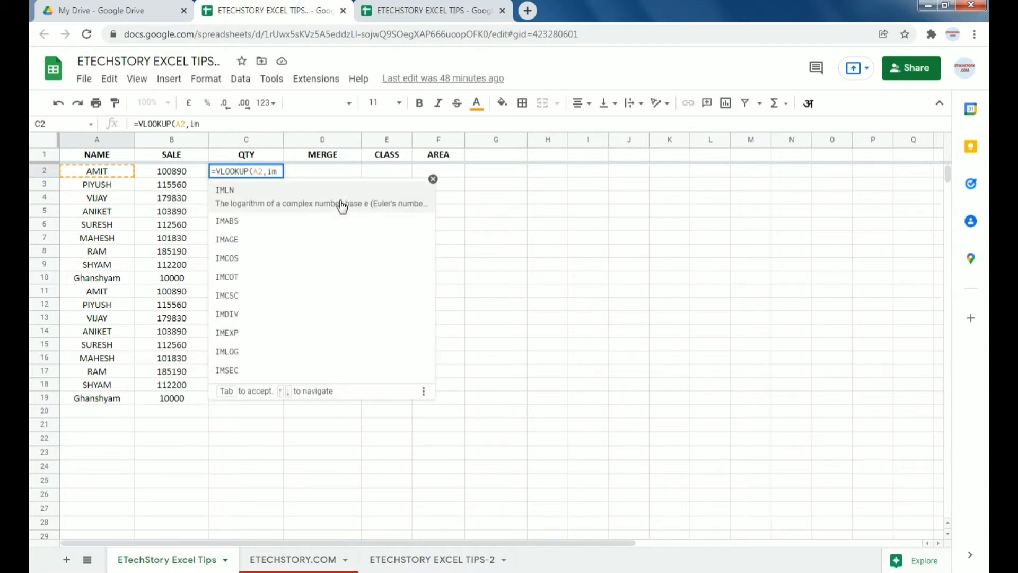
pyautogui.write('port')
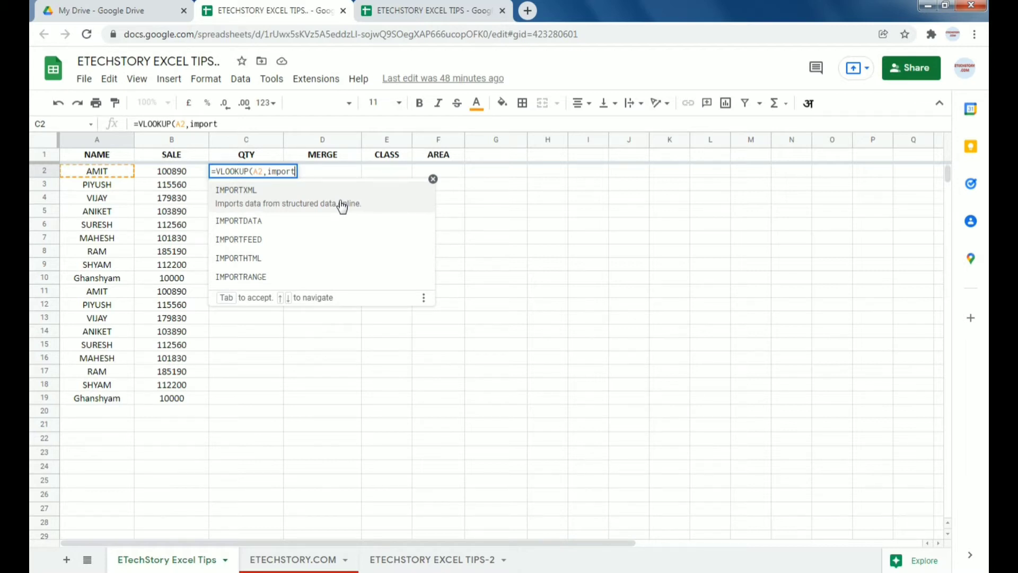
pyautogui.press('Escape')
pyautogui.press('Escape')
pyautogui.click(398, 13)
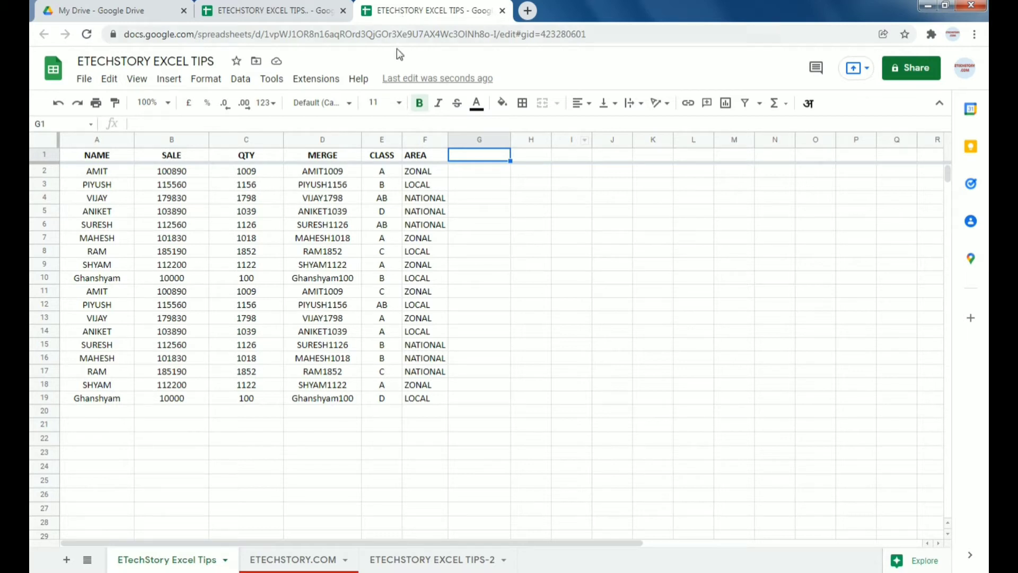
# Step: Select C2 and start =VLOOKUP(A2,IMPORTRANGE( using the function suggestions
pyautogui.click(286, 12)
pyautogui.click(237, 174)
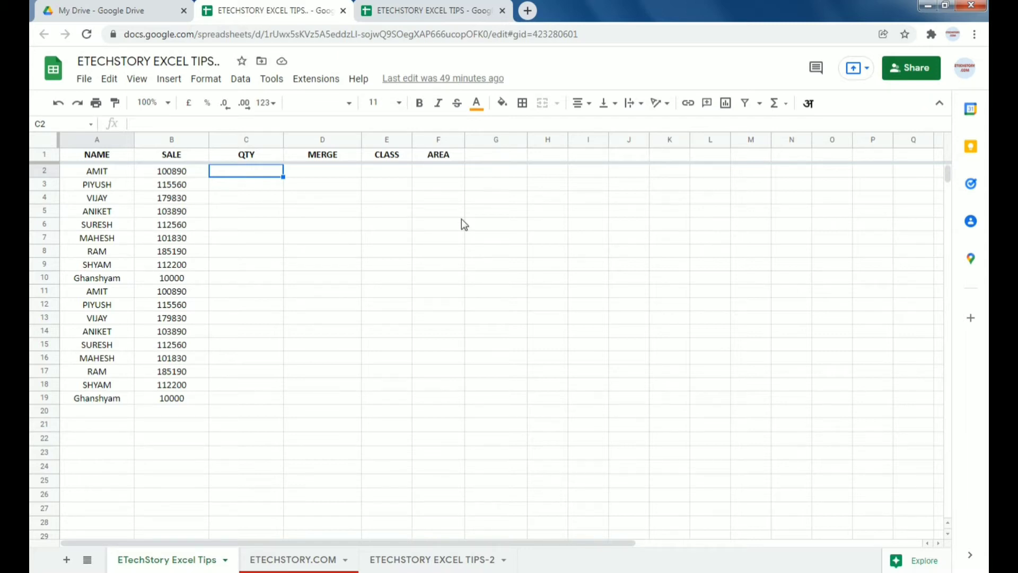
pyautogui.write('=vl')
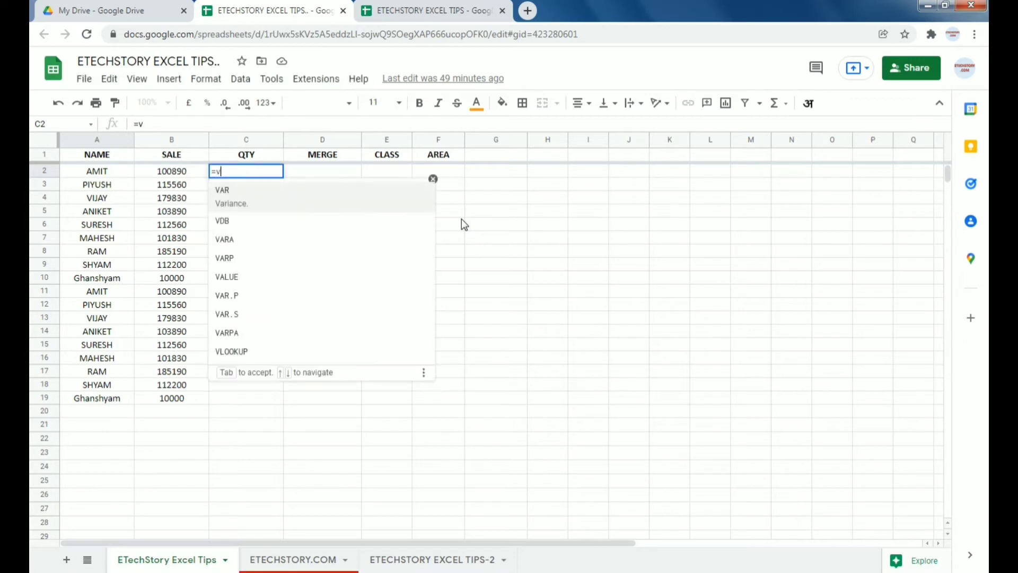
pyautogui.press('Tab')
pyautogui.press('Left')
pyautogui.press('Left')
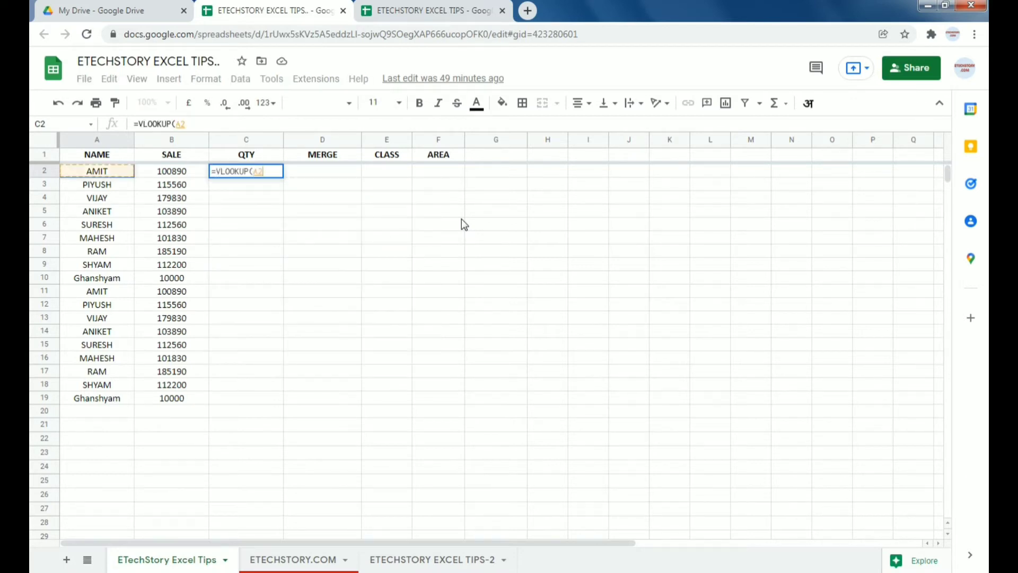
pyautogui.press('Right')
pyautogui.press('Left')
pyautogui.write(',')
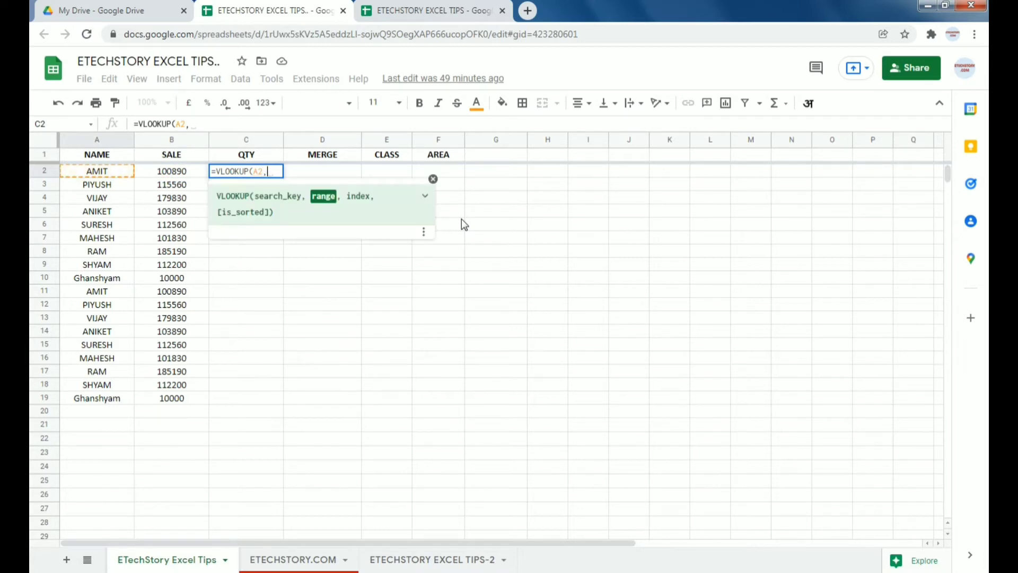
pyautogui.write('import')
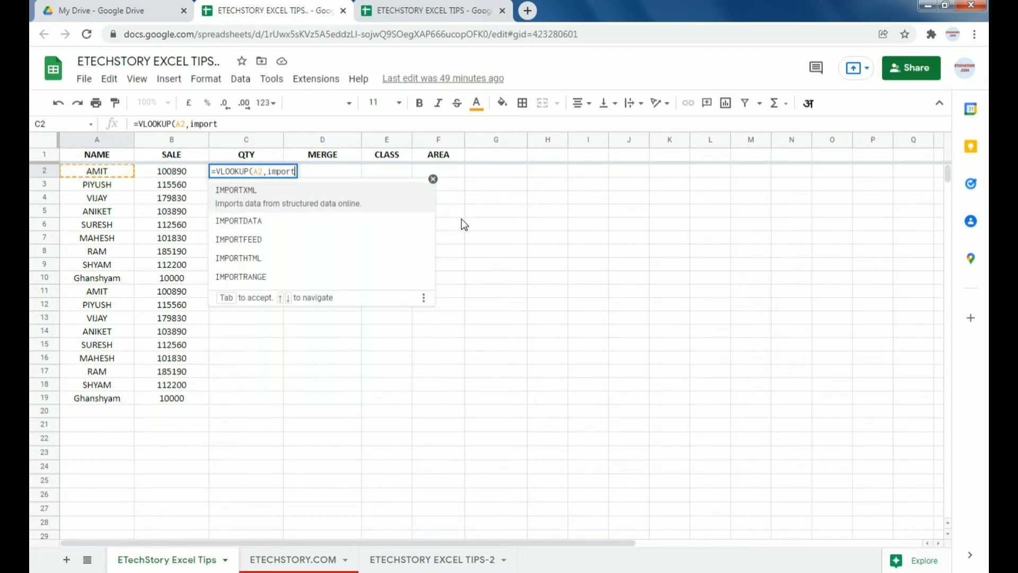
pyautogui.write('ran')
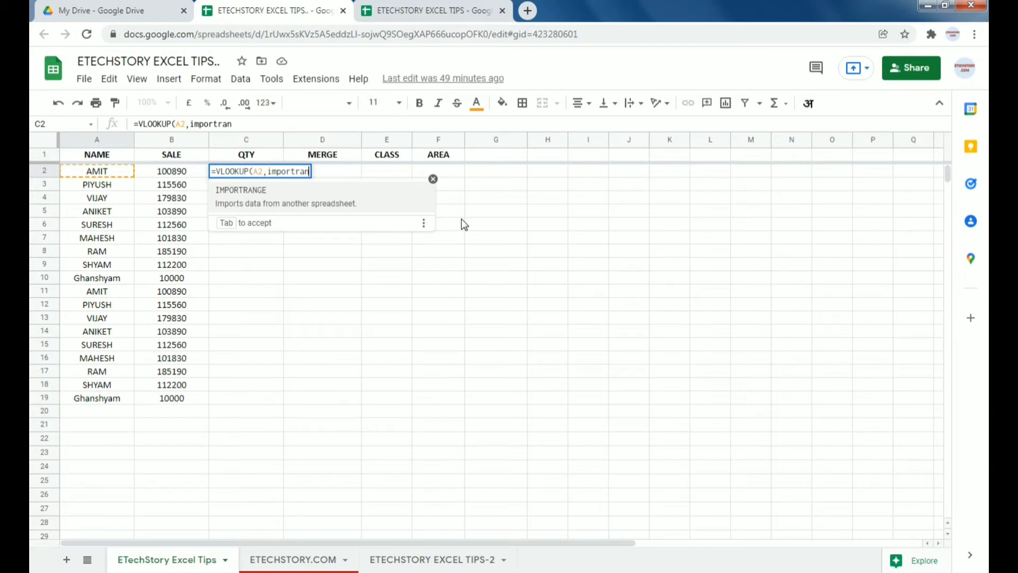
pyautogui.click(281, 204)
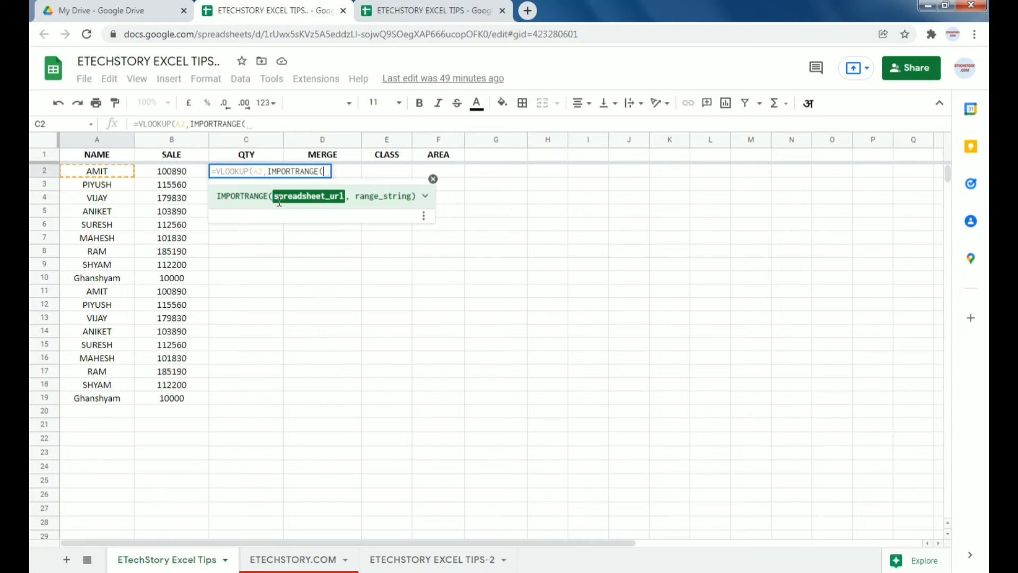
# Step: Copy the source spreadsheet's ID from its address bar and paste it in quotes into IMPORTRANGE
pyautogui.write('"')
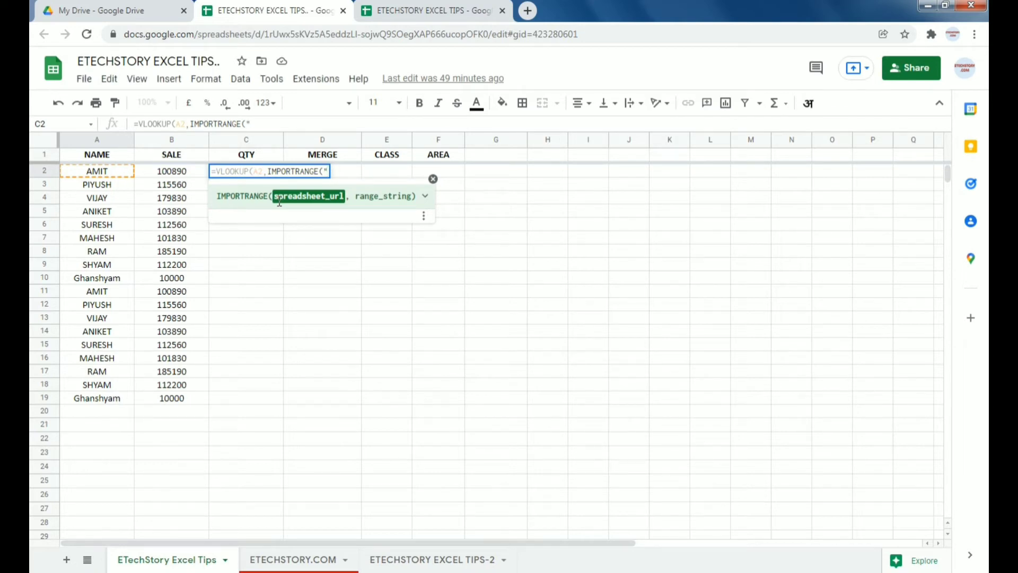
pyautogui.click(416, 12)
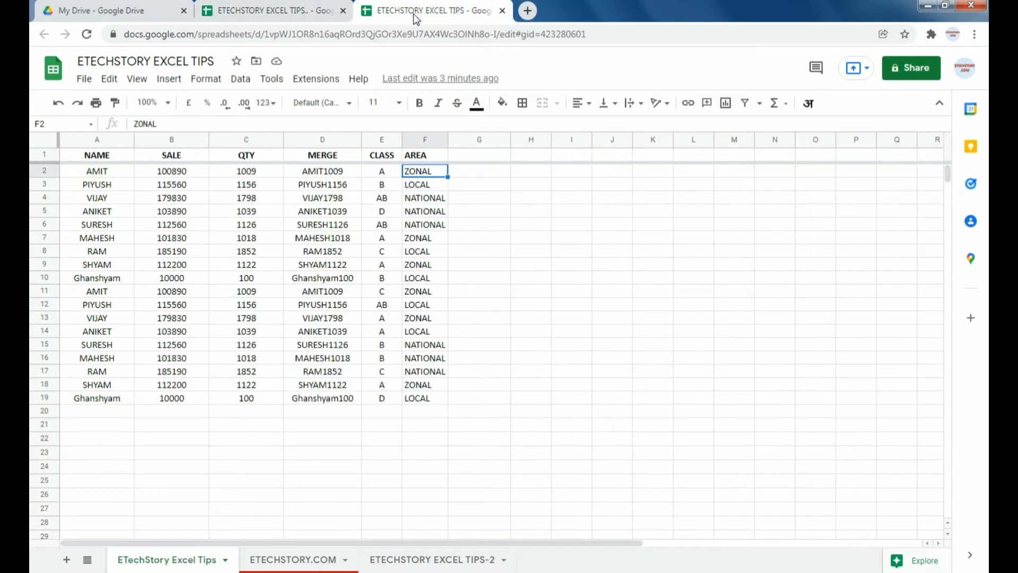
pyautogui.click(276, 35)
pyautogui.click(276, 36)
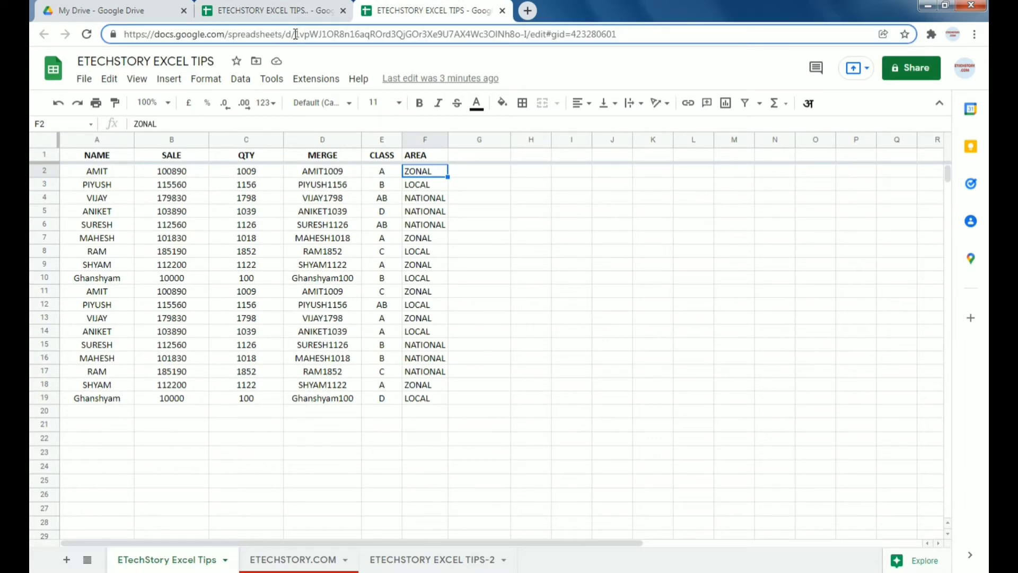
pyautogui.moveTo(296, 33); pyautogui.dragTo(528, 34)
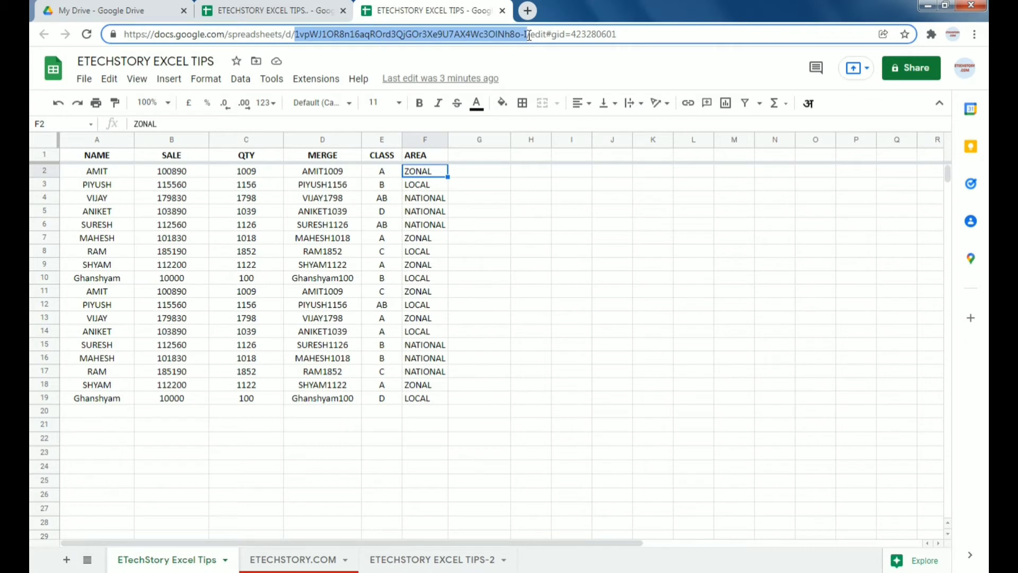
pyautogui.click(313, 10)
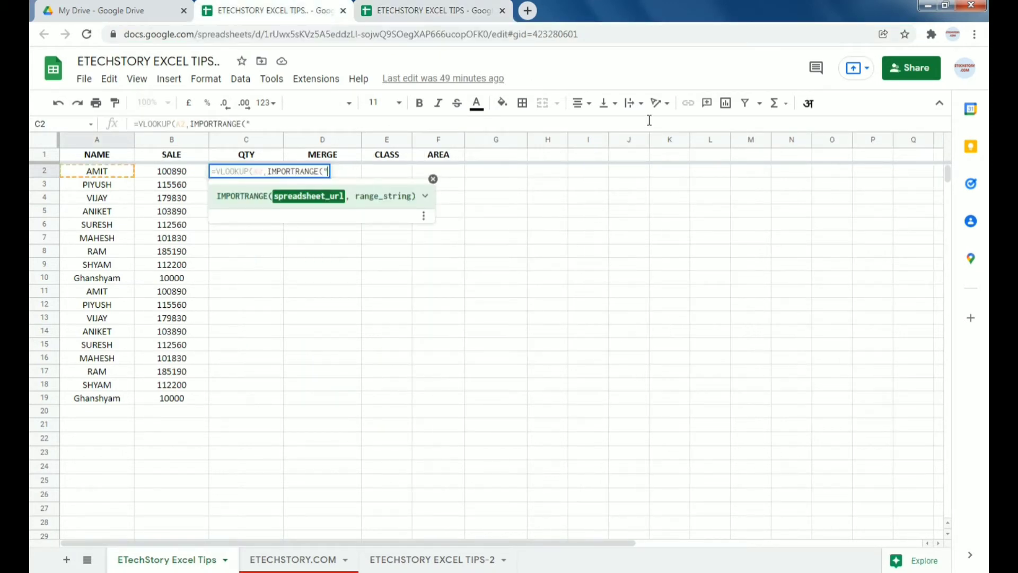
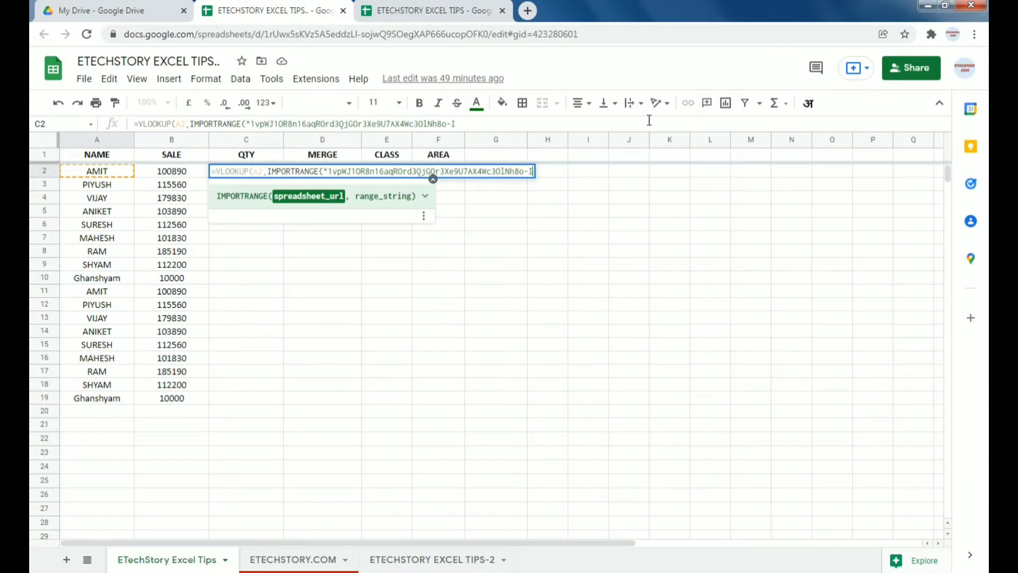
pyautogui.write('"')
# Step: Check the source spreadsheet's web address against the formula
pyautogui.click(390, 9)
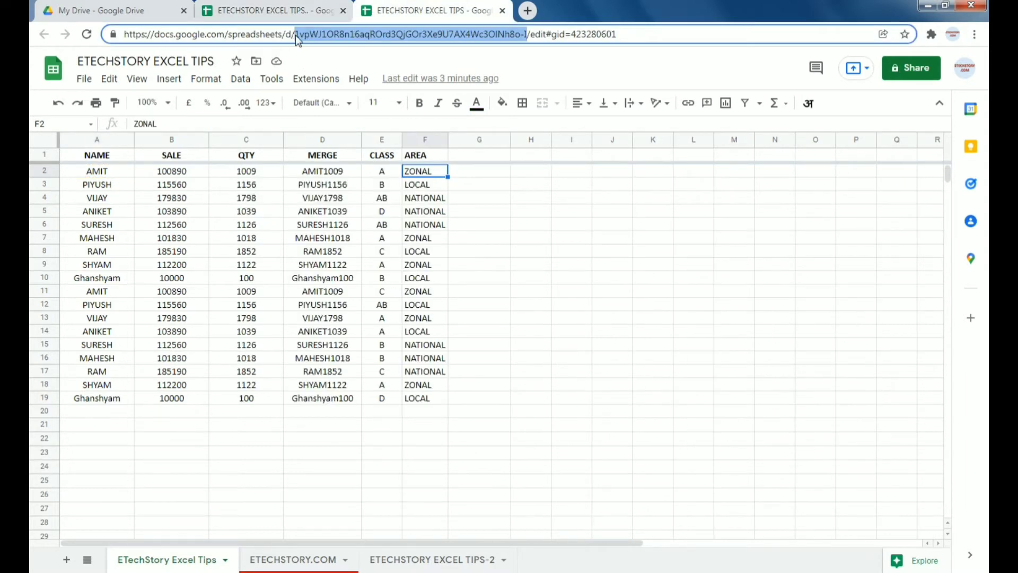
pyautogui.click(637, 36)
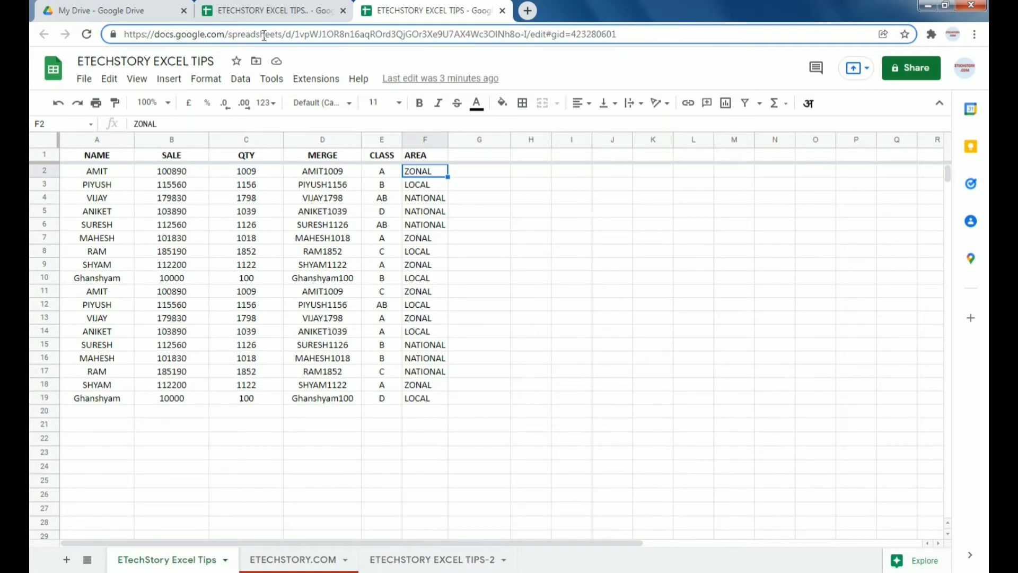
pyautogui.click(285, 13)
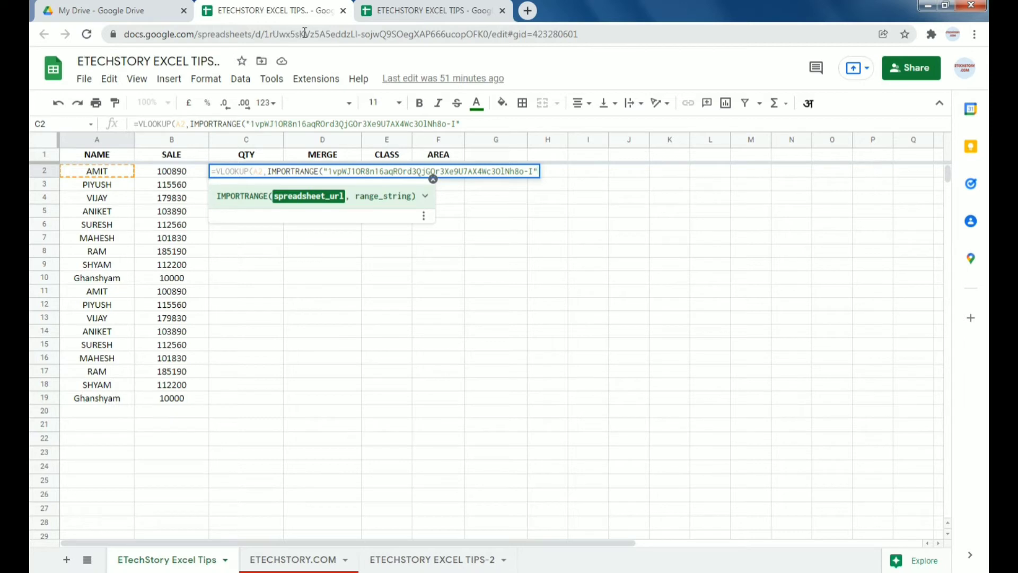
# Step: Compare this spreadsheet's ID with the source spreadsheet's ID in their web addresses
pyautogui.click(269, 34)
pyautogui.moveTo(268, 34); pyautogui.dragTo(487, 26)
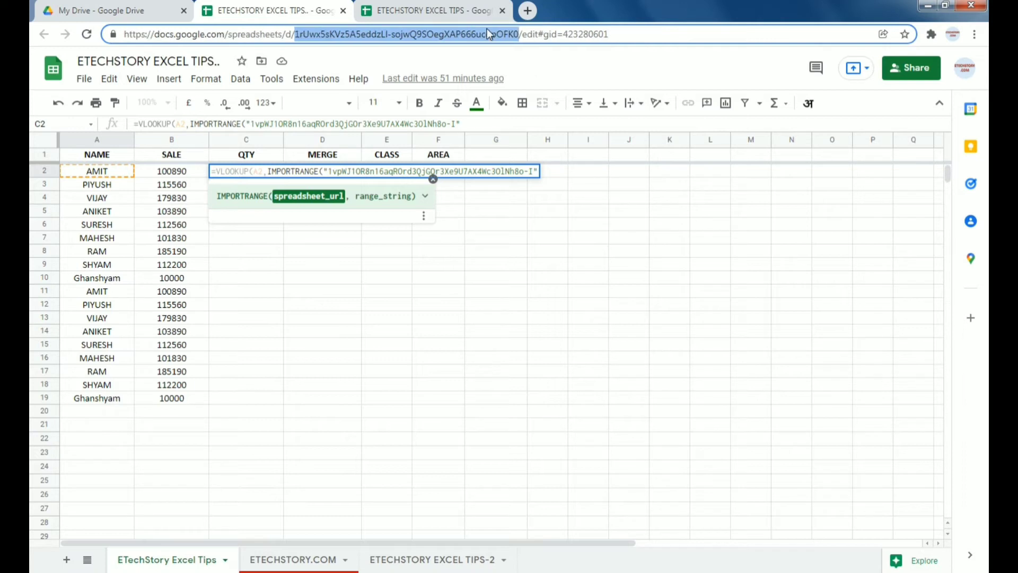
pyautogui.click(431, 11)
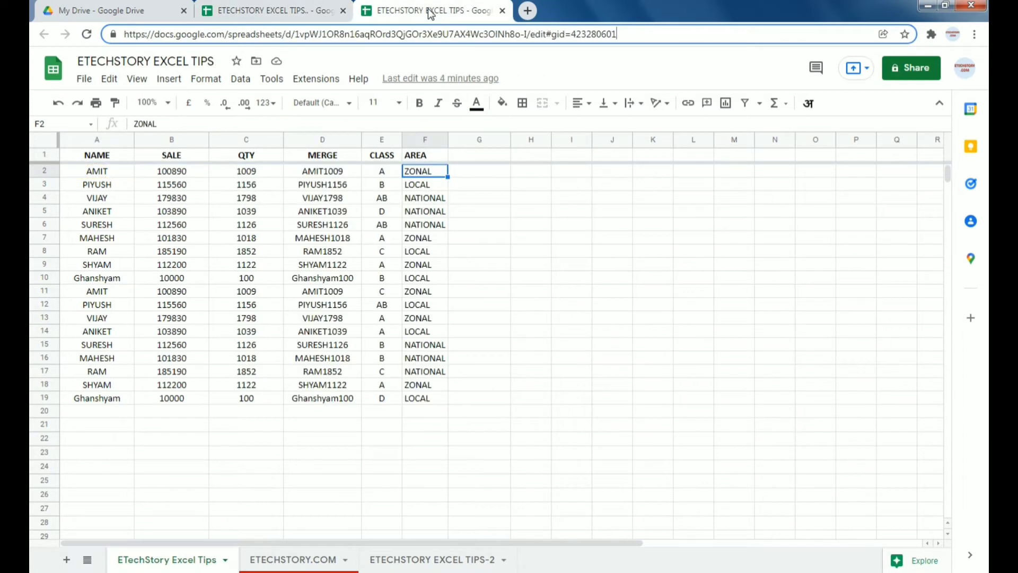
pyautogui.click(291, 7)
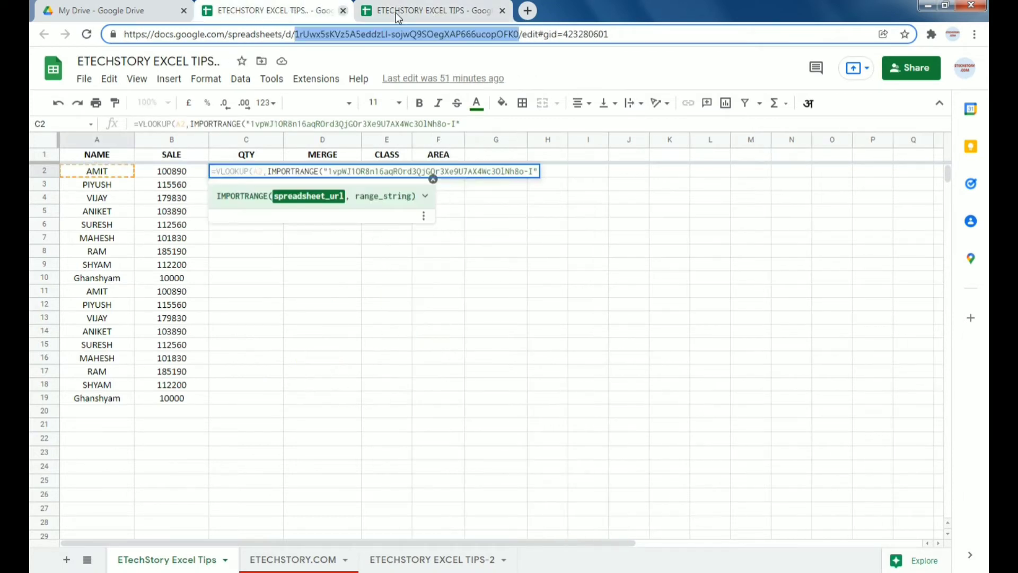
pyautogui.click(430, 11)
pyautogui.click(419, 252)
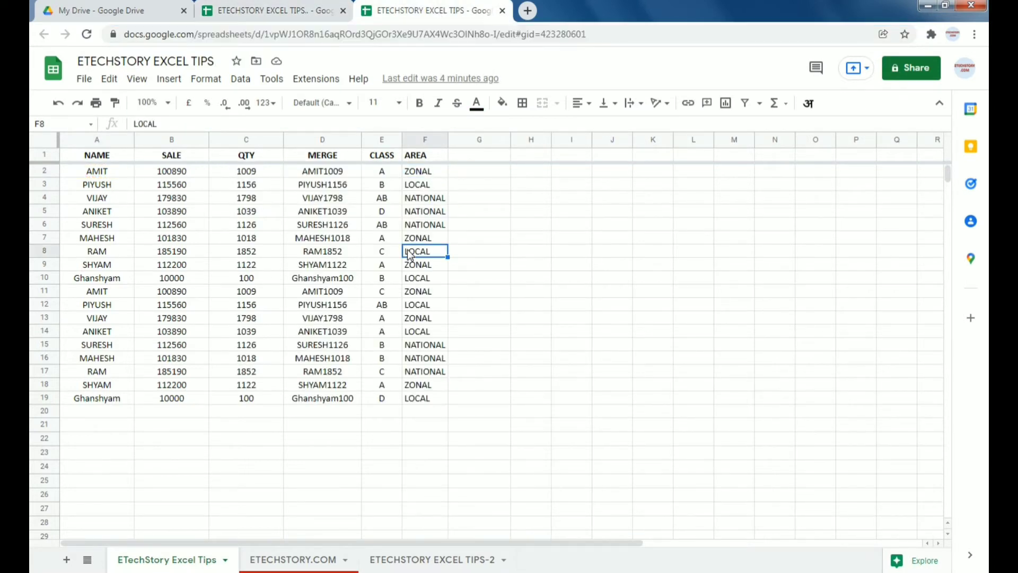
pyautogui.doubleClick(322, 34)
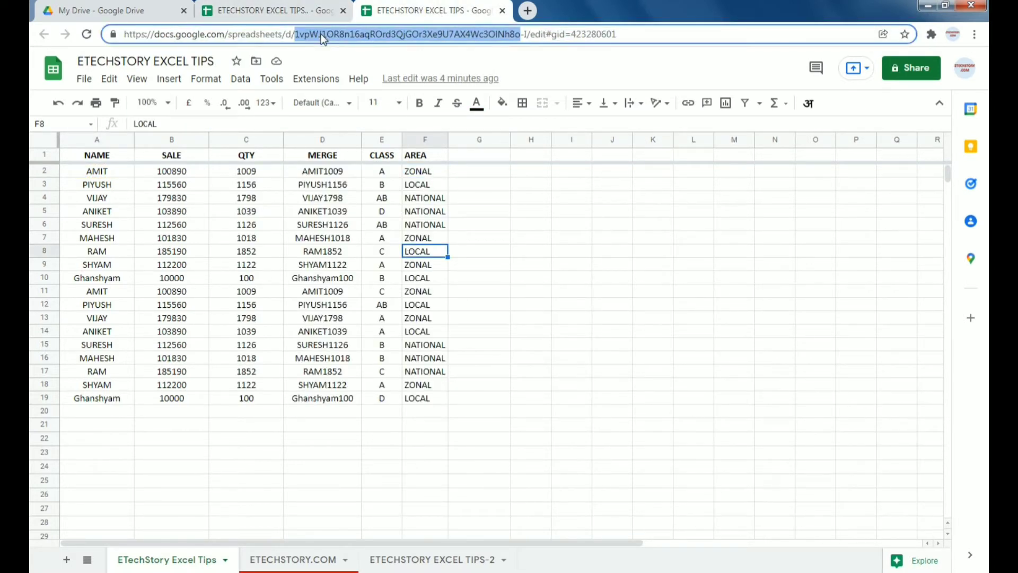
pyautogui.moveTo(301, 36); pyautogui.dragTo(528, 36)
# Step: Return to the formula sheet and commit the incomplete C2 formula
pyautogui.click(270, 10)
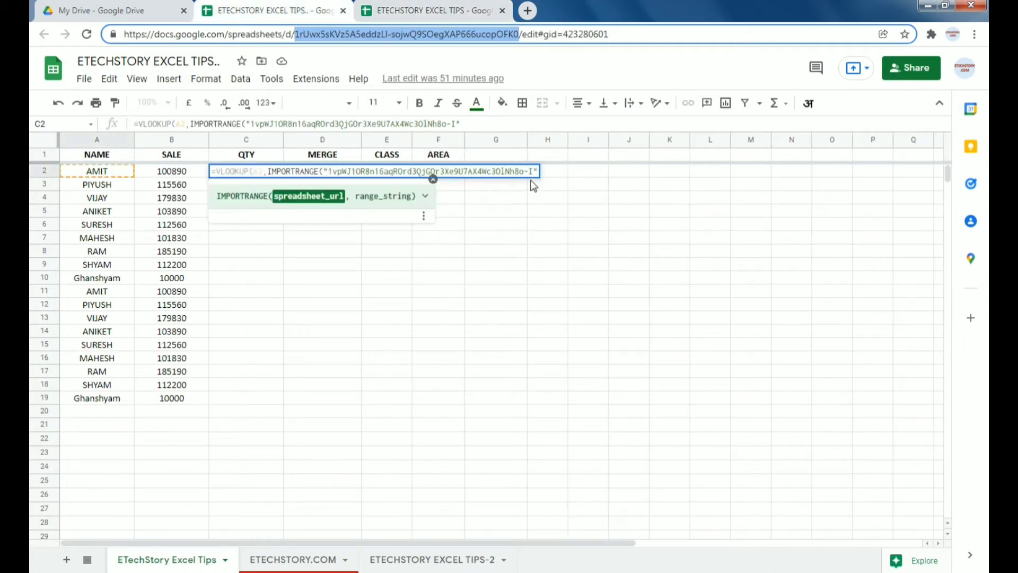
pyautogui.press('Escape')
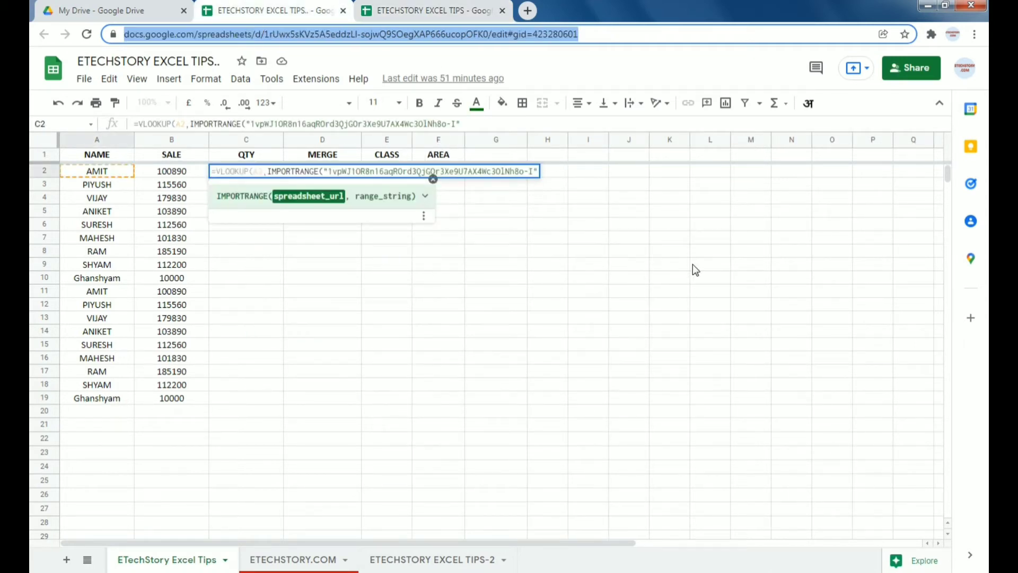
pyautogui.click(464, 280)
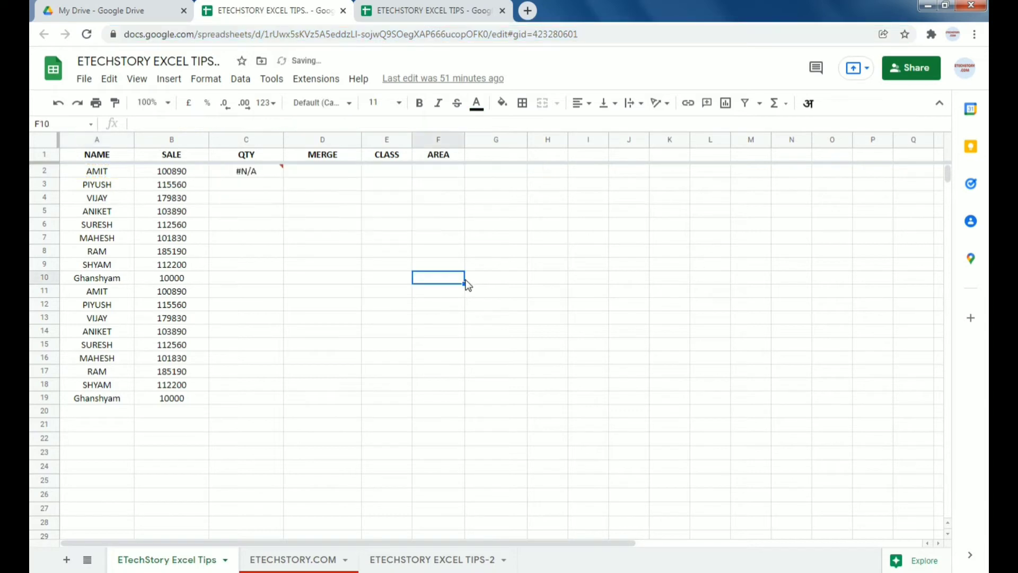
# Step: Clear the #N/A formula from C2 and retype =VLOOKUP(A2,IMPORTRANGE("
pyautogui.click(232, 175)
pyautogui.press('Delete')
pyautogui.press('Up')
pyautogui.press('Down')
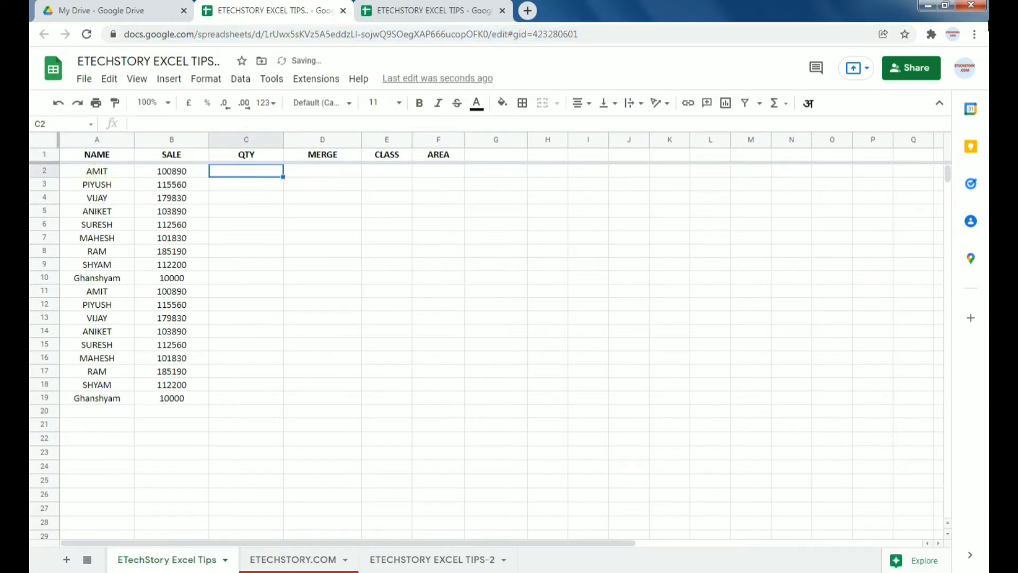
pyautogui.write('=VLOOKUP(')
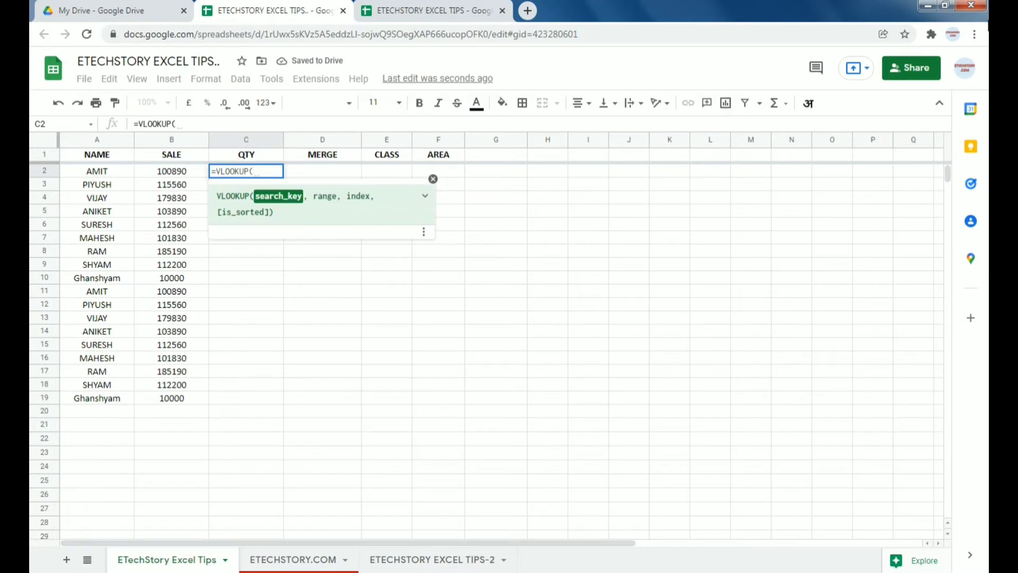
pyautogui.press('Left')
pyautogui.press('Left')
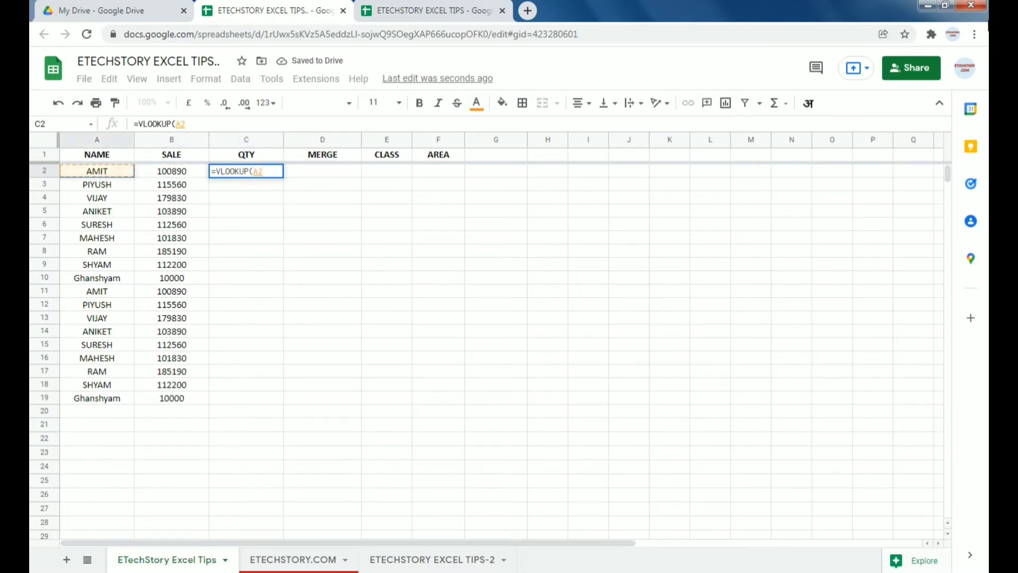
pyautogui.write(',')
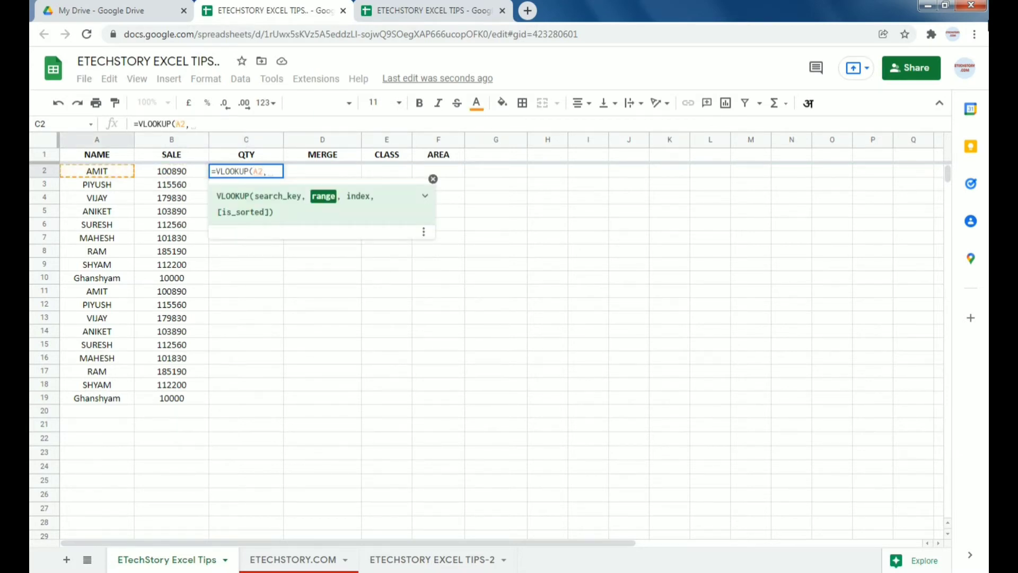
pyautogui.write('import')
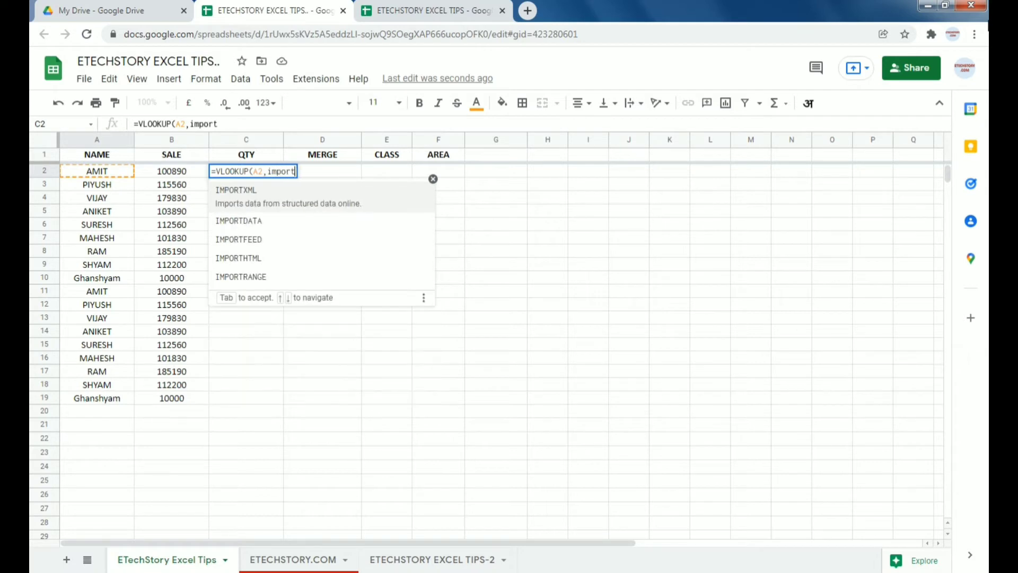
pyautogui.press('Up')
pyautogui.press('Tab')
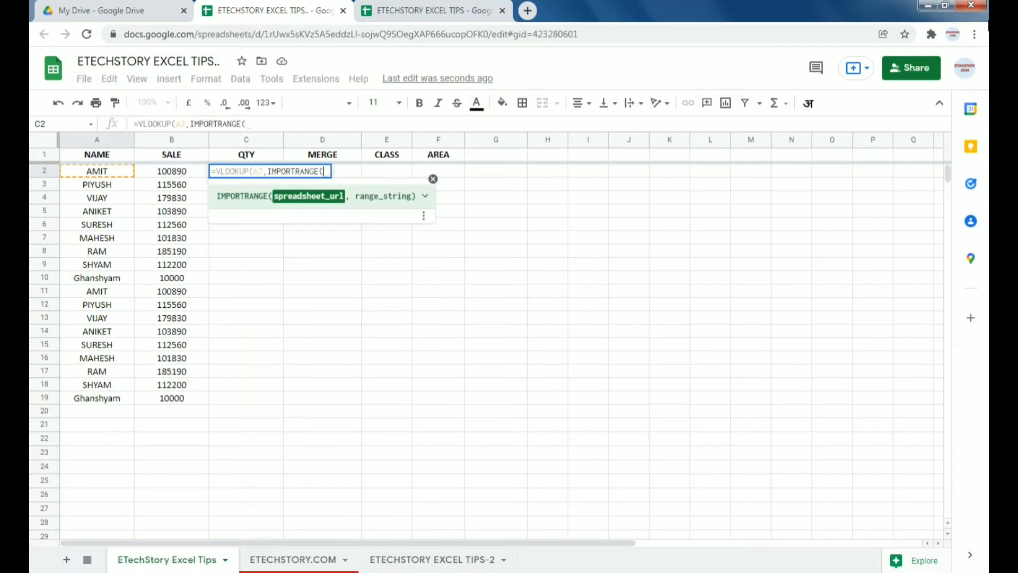
pyautogui.write('"')
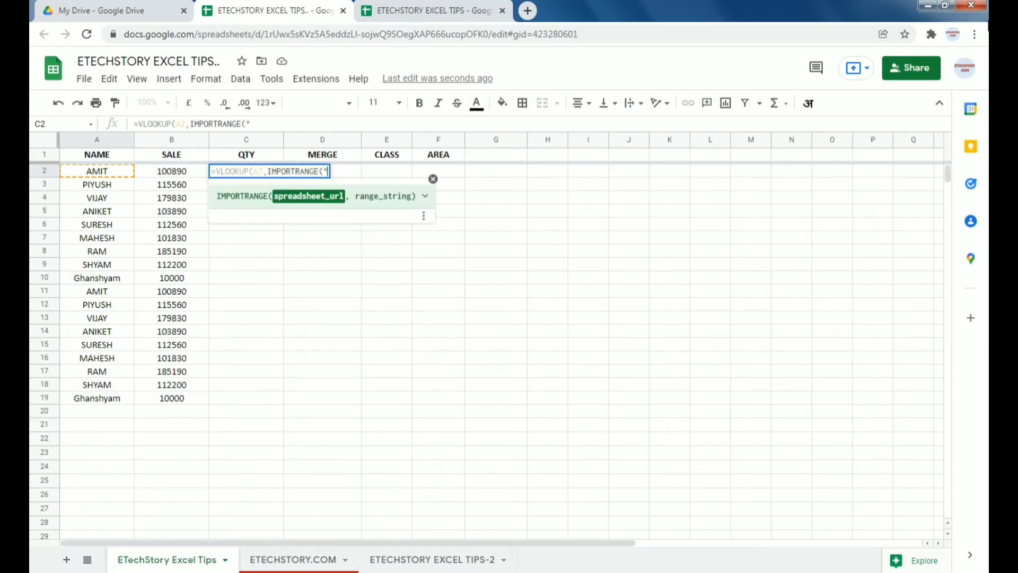
# Step: Paste the source spreadsheet's ID as the first IMPORTRANGE argument
pyautogui.click(477, 16)
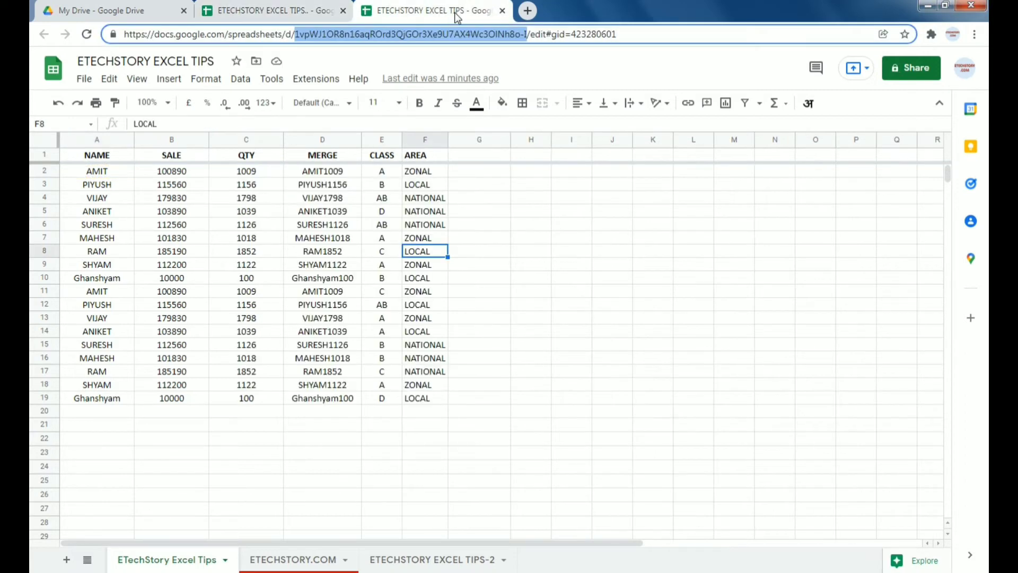
pyautogui.click(289, 11)
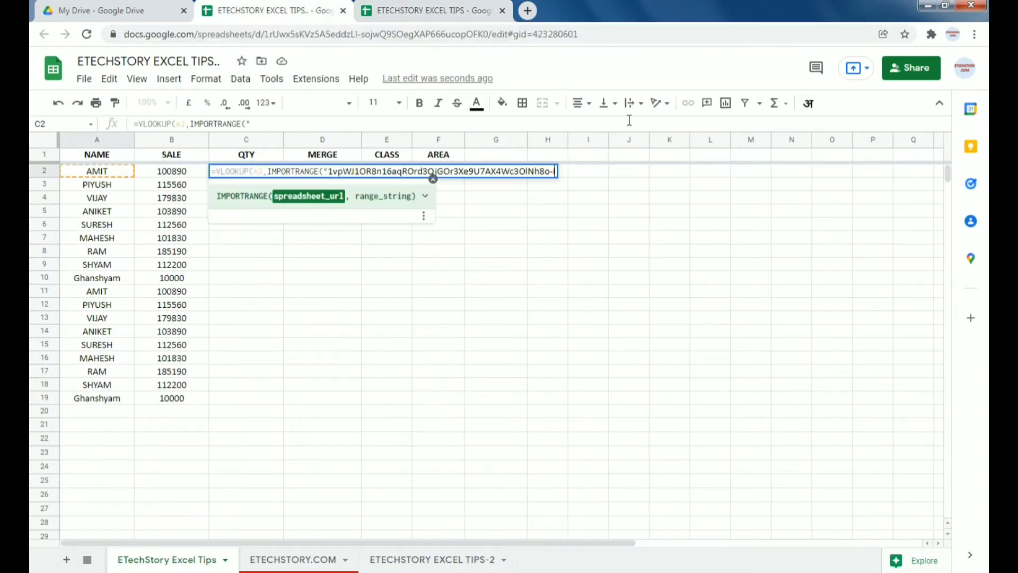
pyautogui.write('"')
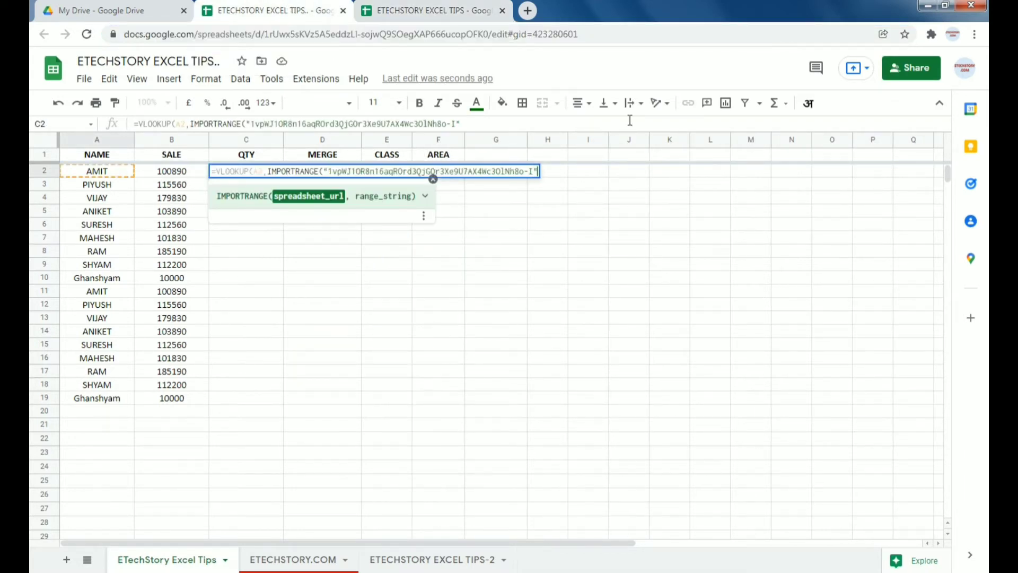
pyautogui.write(',')
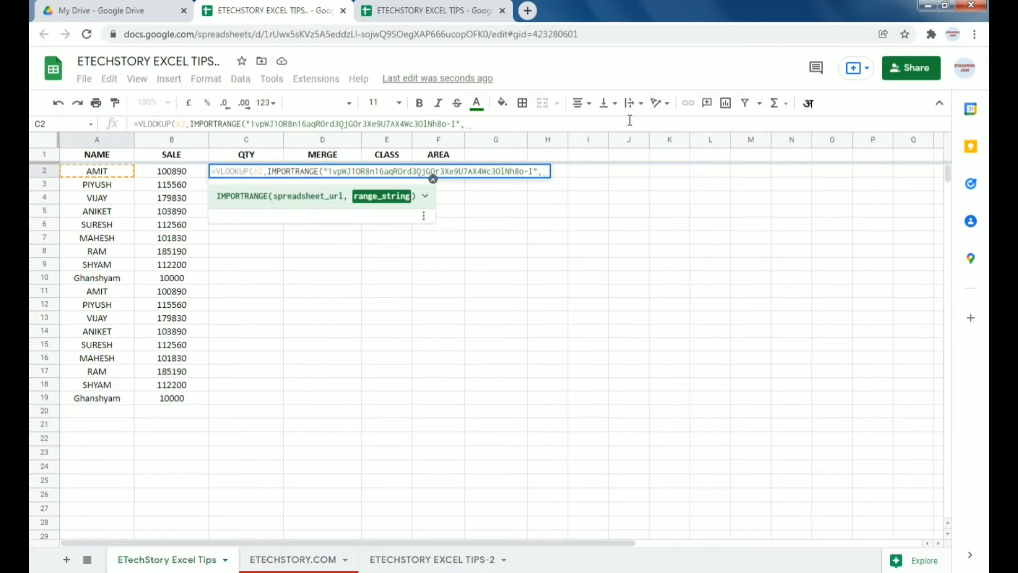
# Step: Copy the sheet name 'ETechStory Excel Tips' from the source and paste it into the range string
pyautogui.click(422, 7)
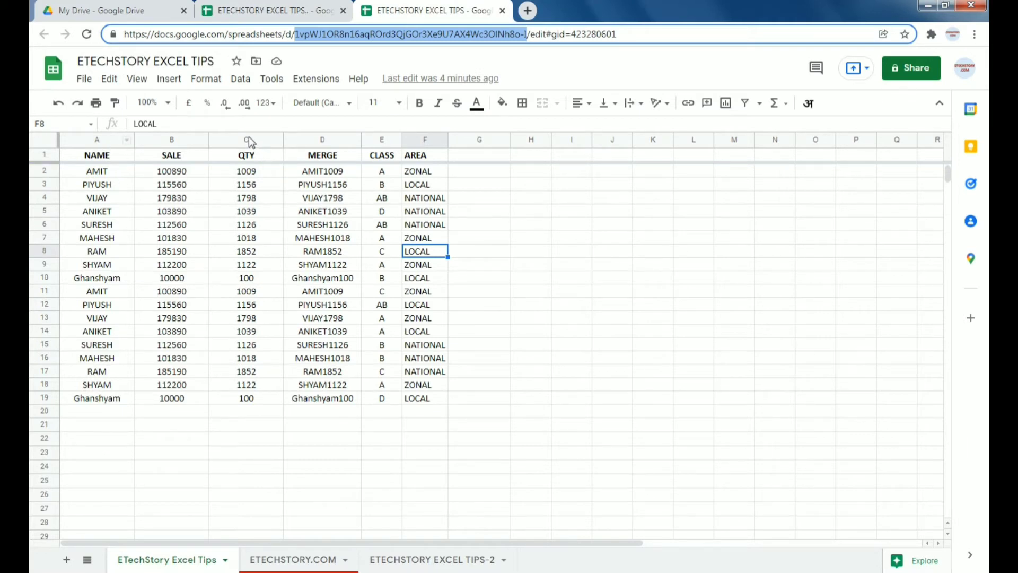
pyautogui.doubleClick(167, 561)
pyautogui.hotkey('ctrl', 'c')
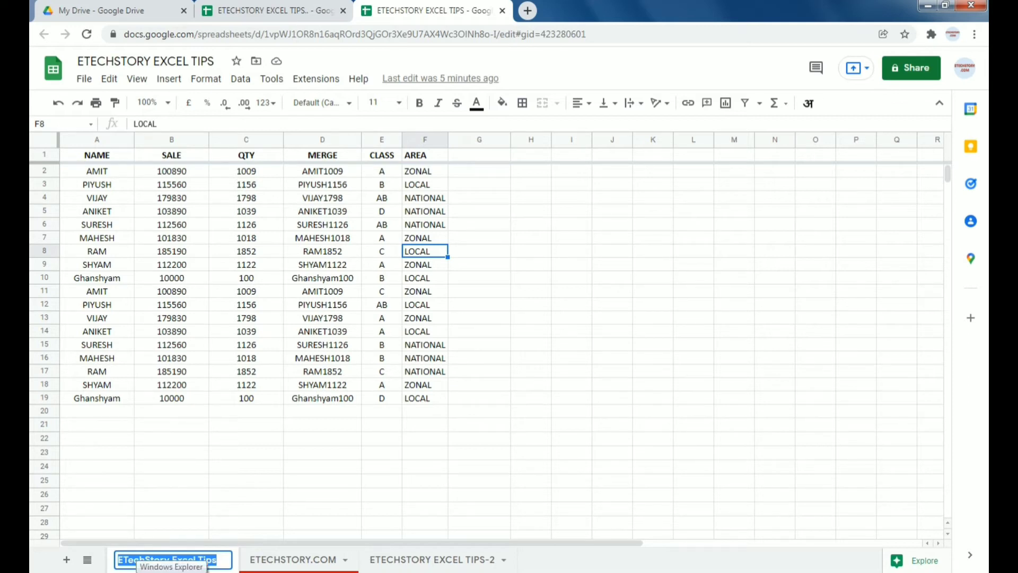
pyautogui.click(268, 10)
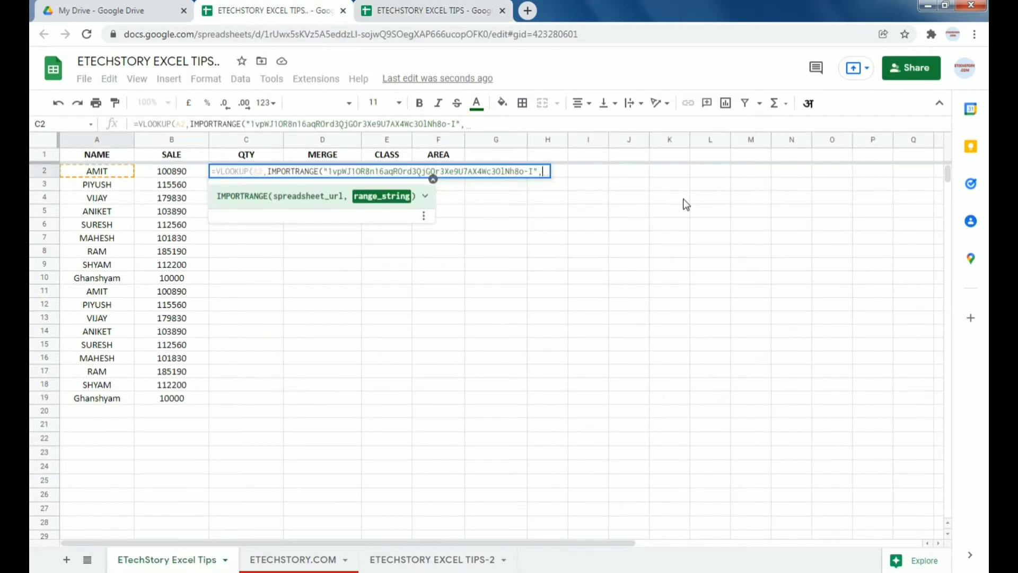
pyautogui.write('"')
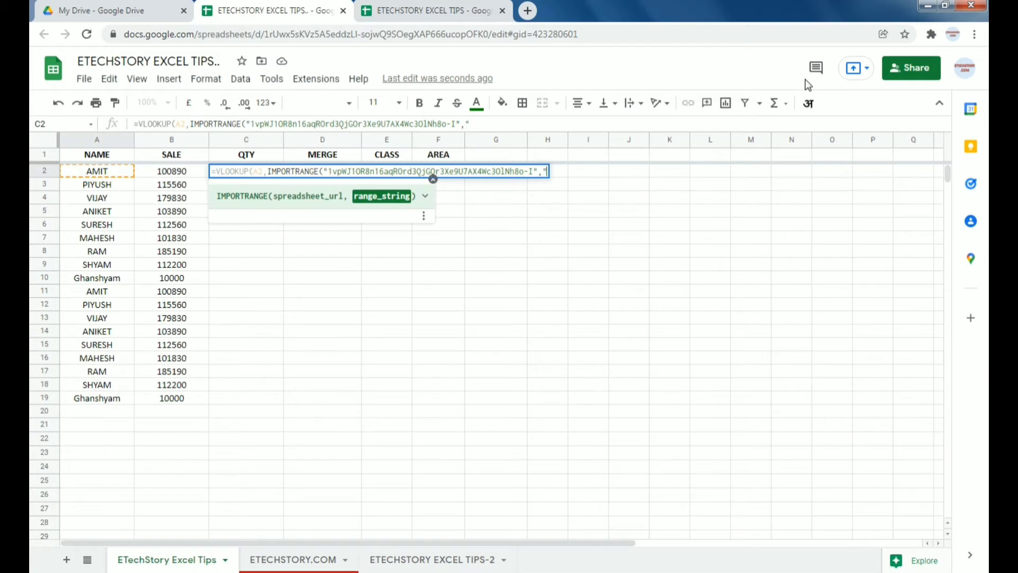
pyautogui.hotkey('ctrl', 'v')
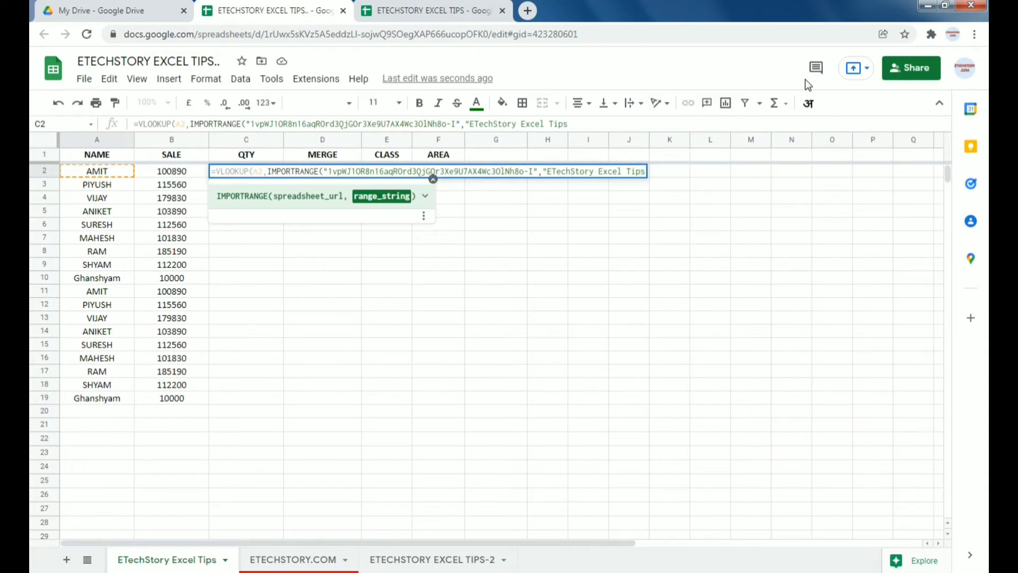
pyautogui.write('!')
# Step: Complete the range as a:C with column index 3 and match type 0, and commit
pyautogui.click(469, 13)
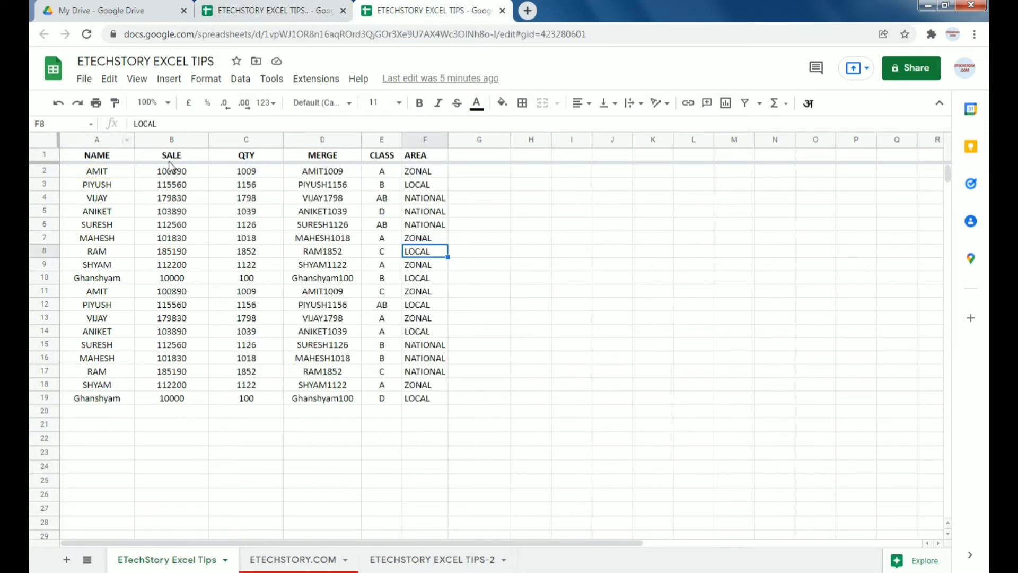
pyautogui.click(298, 13)
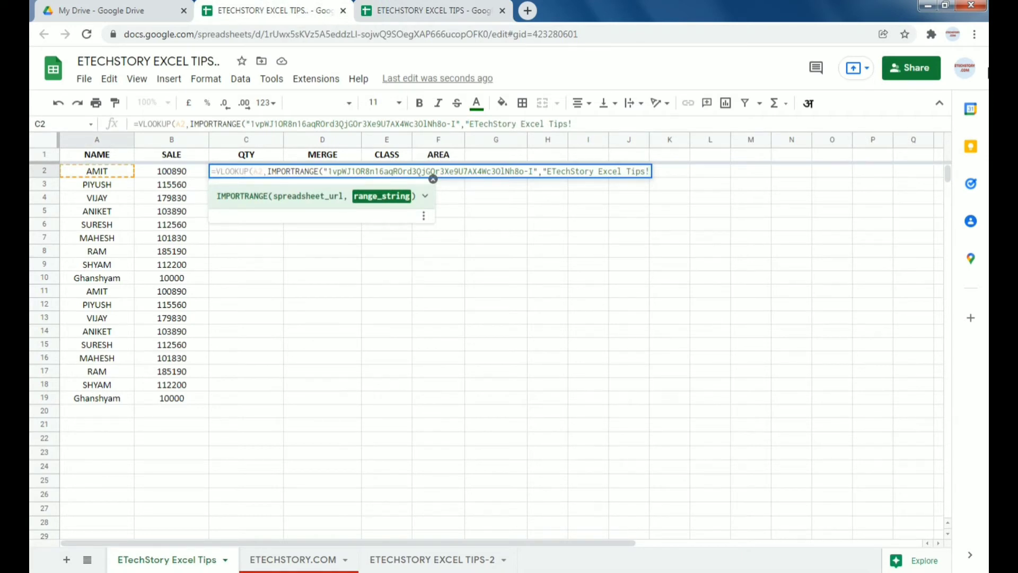
pyautogui.write('a:C')
pyautogui.write('")')
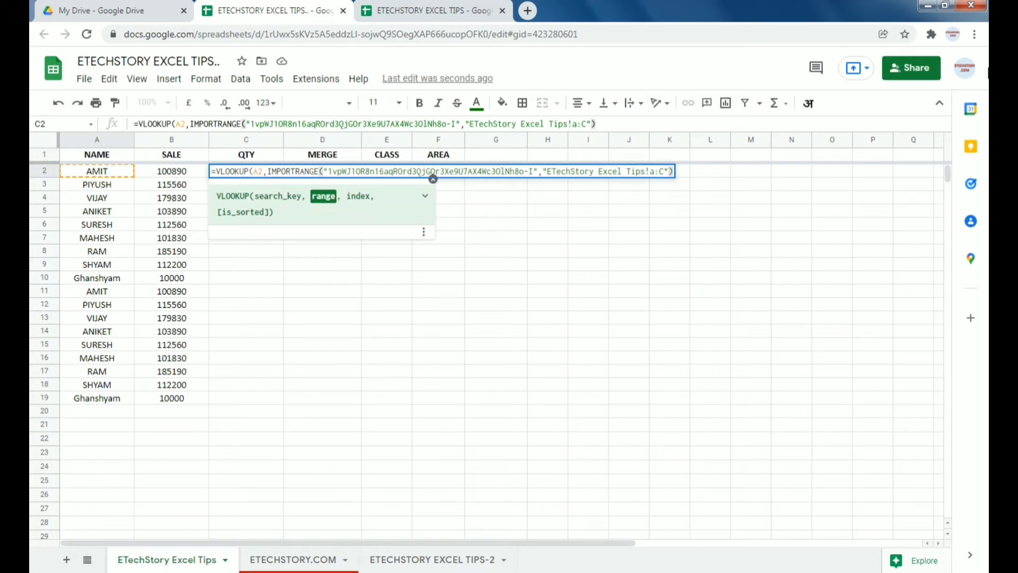
pyautogui.write(',')
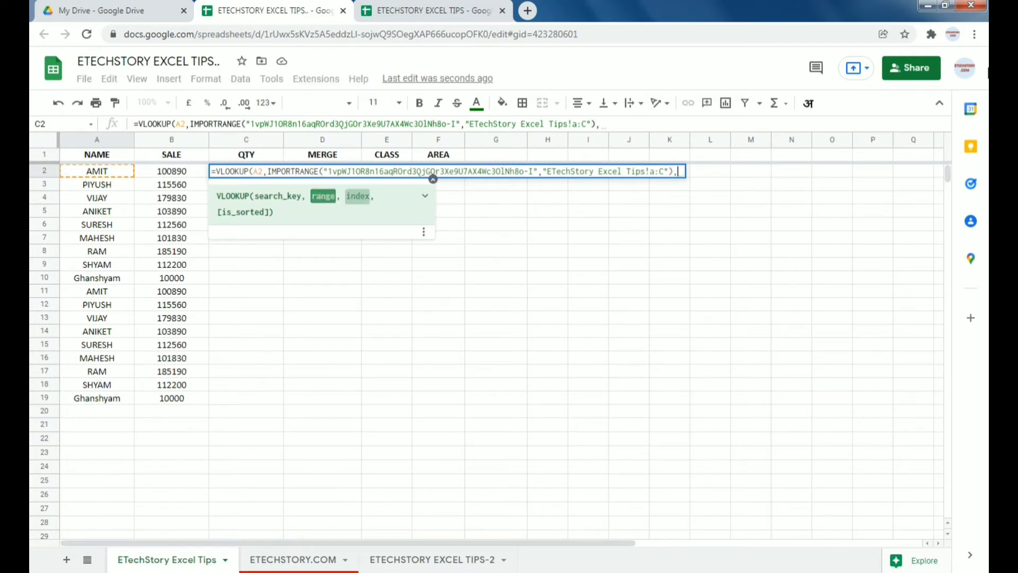
pyautogui.write('3,0')
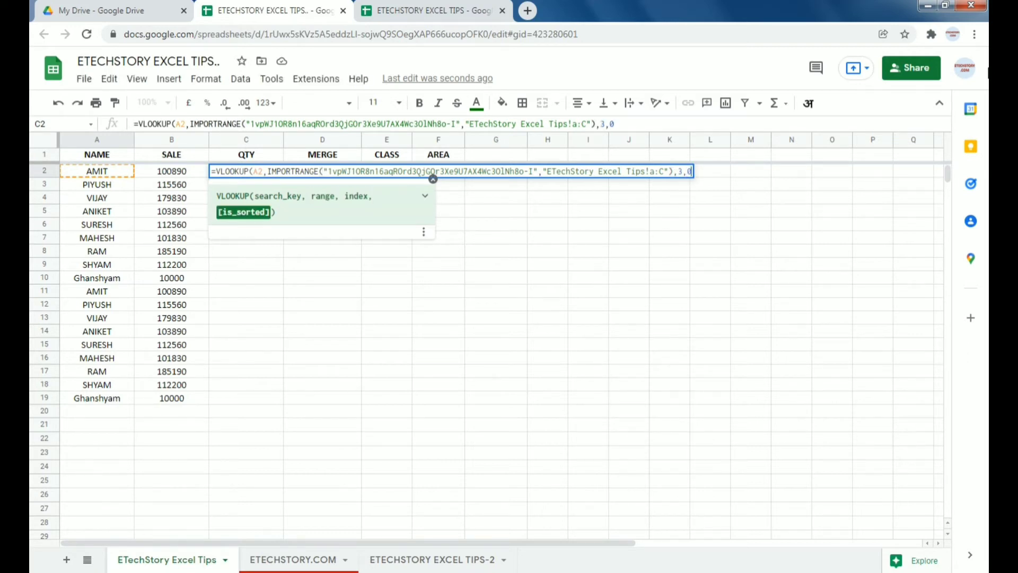
pyautogui.write(')')
pyautogui.press('Return')
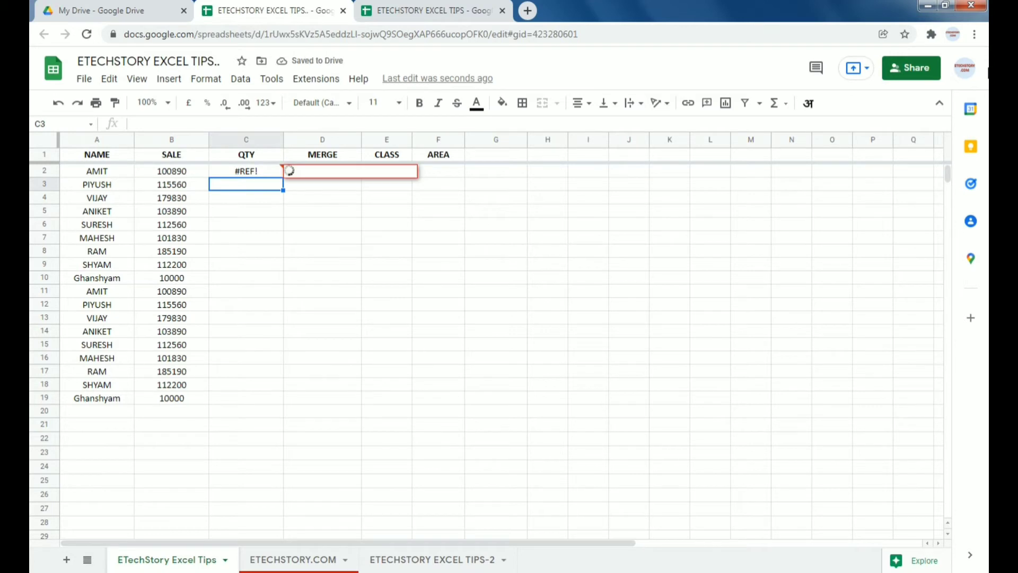
# Step: Allow access between the spreadsheets from C2's #REF! popup so C2 shows 1009
pyautogui.click(246, 171)
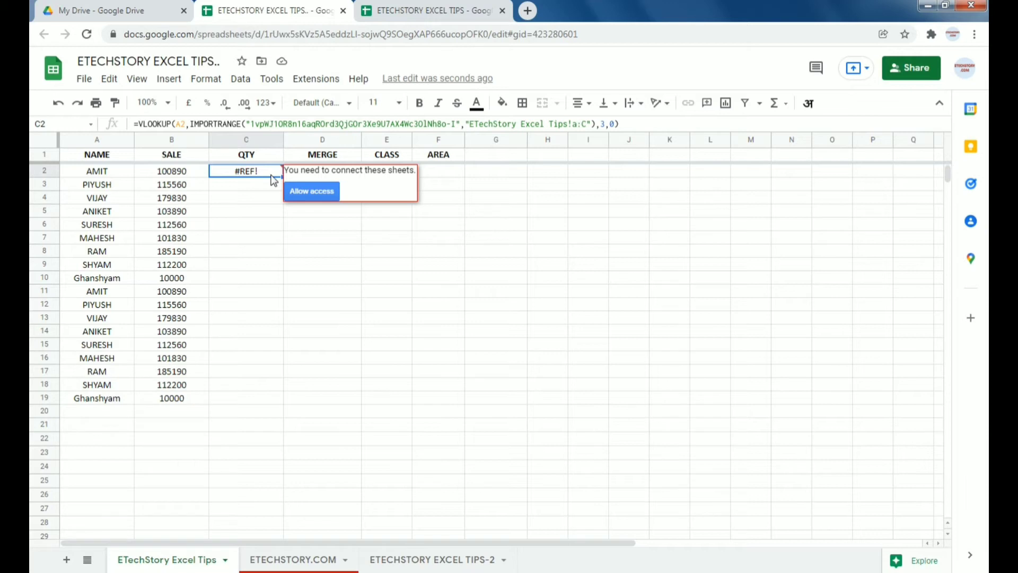
pyautogui.click(318, 192)
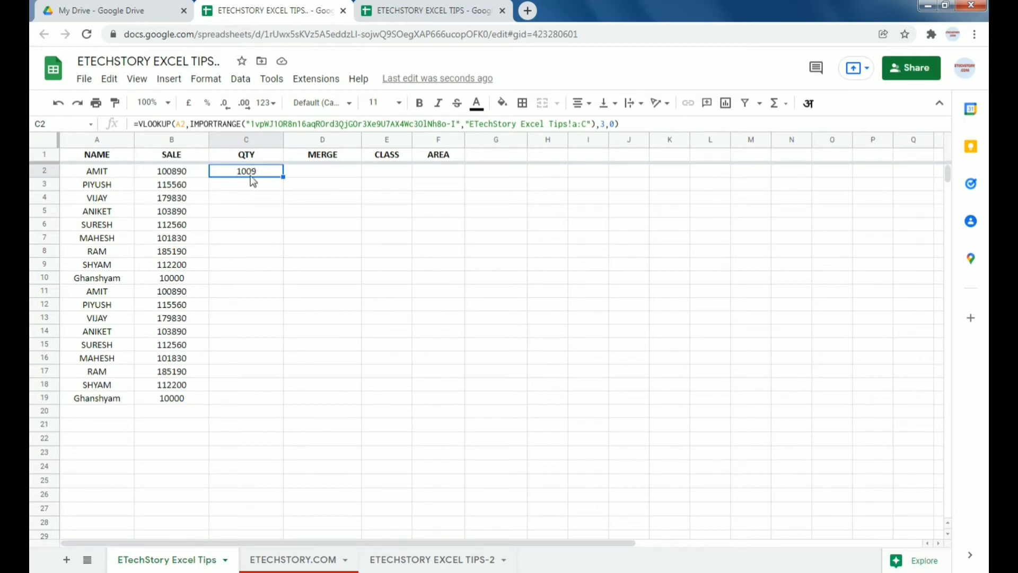
pyautogui.click(431, 10)
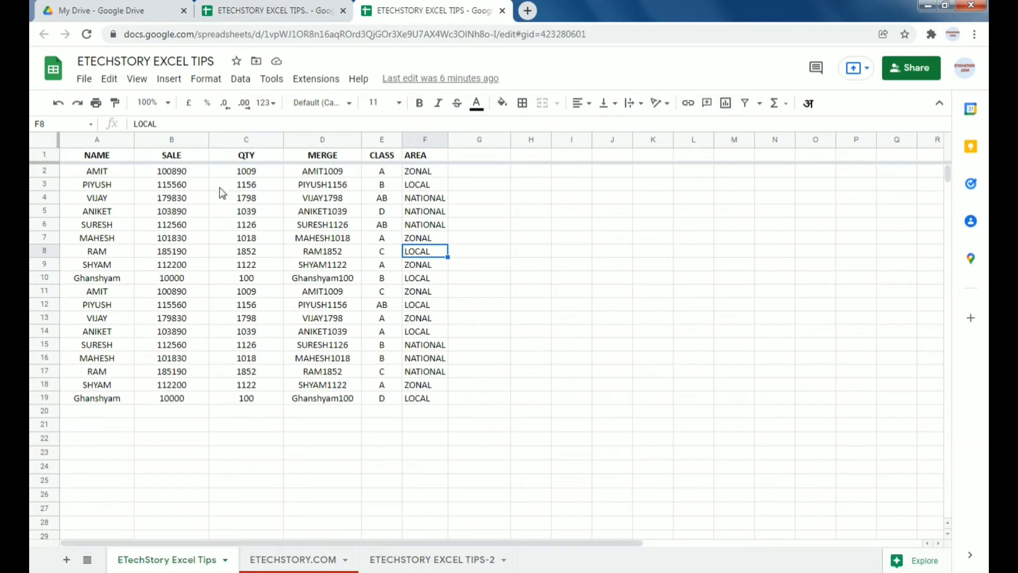
pyautogui.click(271, 12)
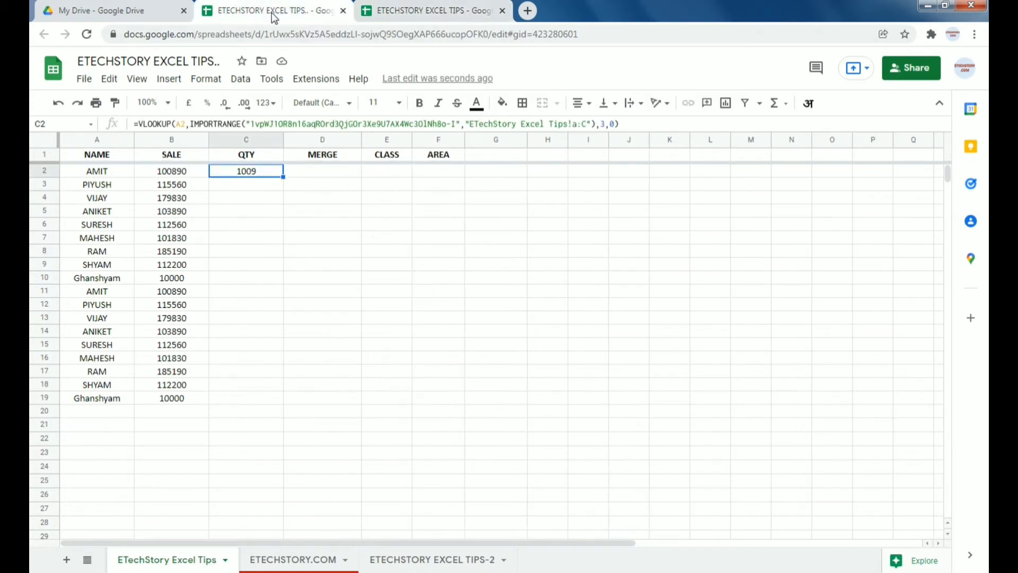
# Step: Fill the C2 QTY formula down to C19, showing 1009 through 100
pyautogui.doubleClick(281, 177)
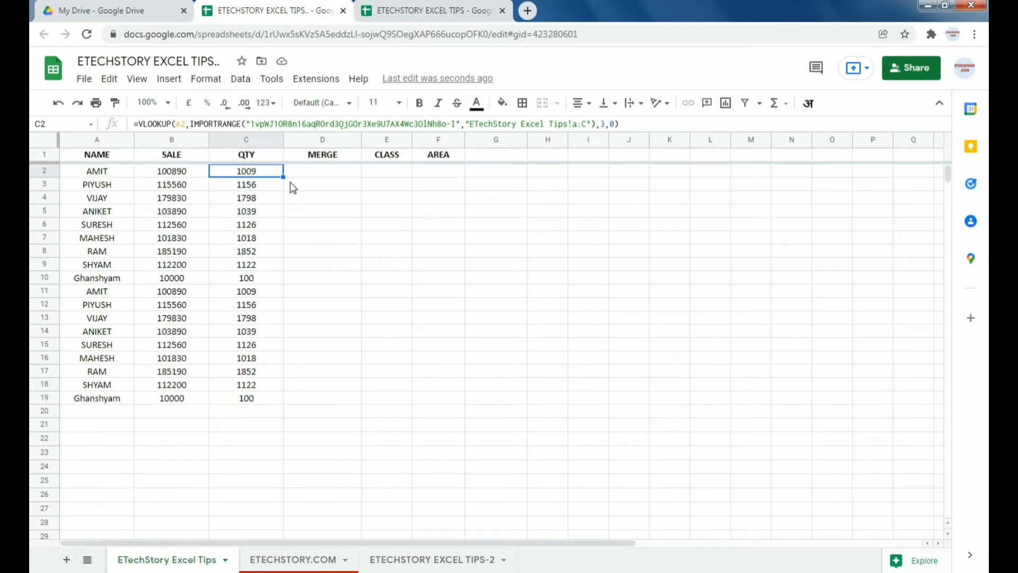
pyautogui.press('Right')
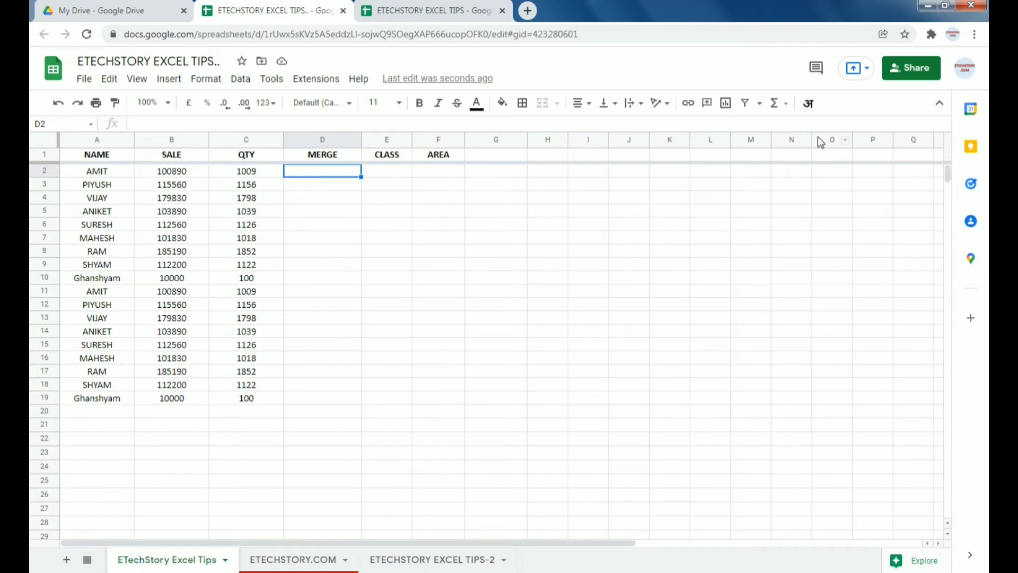
# Step: In D2, start the MERGE lookup as =VLOOKUP(A2,IMPORTRANGE("
pyautogui.write('=vl')
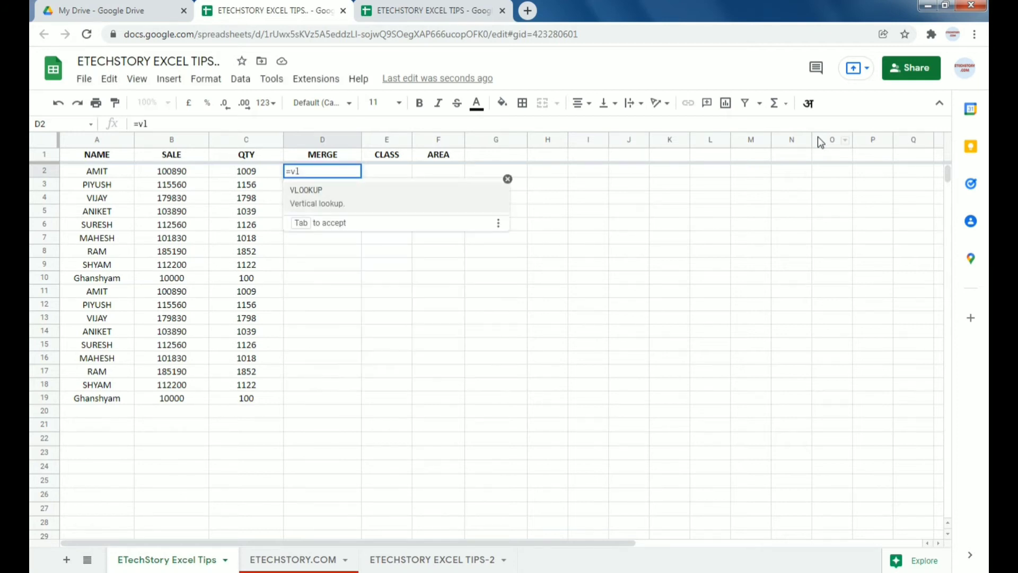
pyautogui.press('Tab')
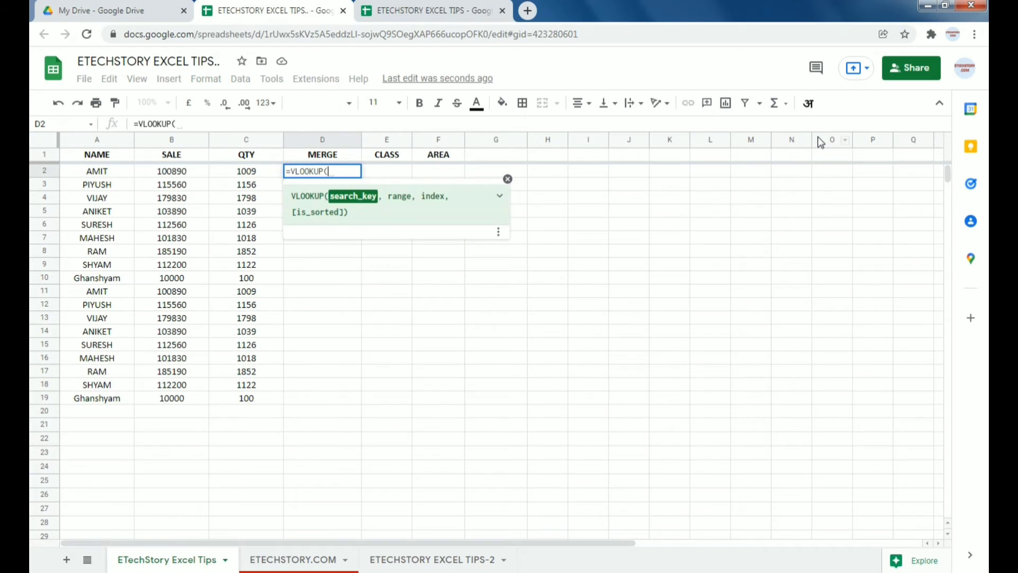
pyautogui.press('Left')
pyautogui.press('Left')
pyautogui.press('Left')
pyautogui.write(',')
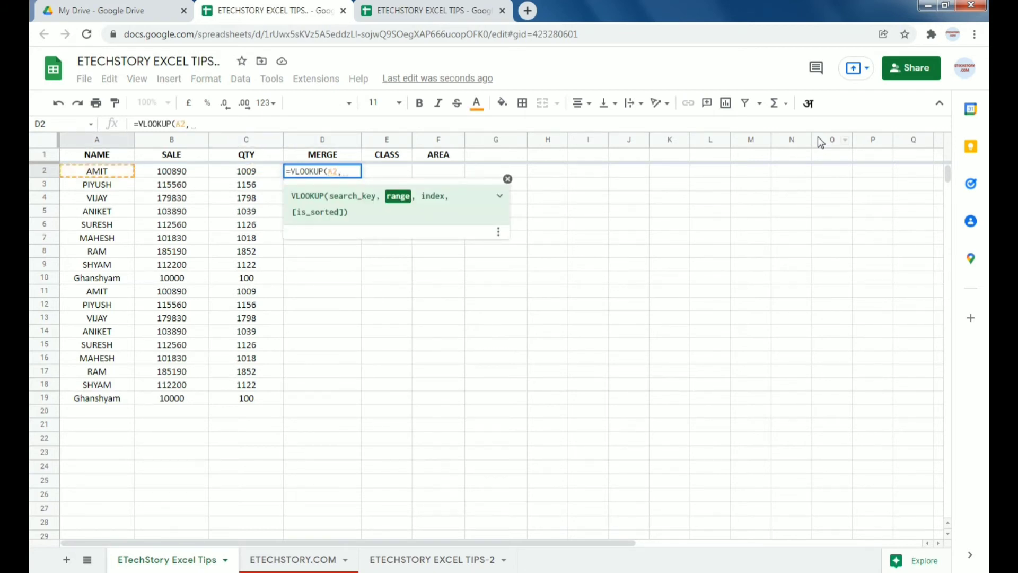
pyautogui.write('import')
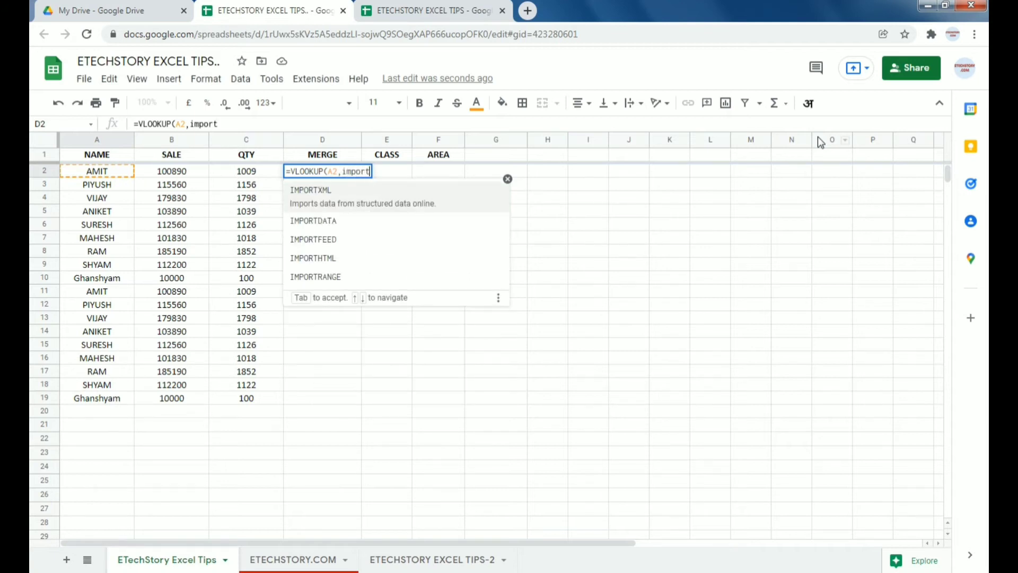
pyautogui.press('Down')
pyautogui.press('Down')
pyautogui.press('Down')
pyautogui.press('Down')
pyautogui.press('Tab')
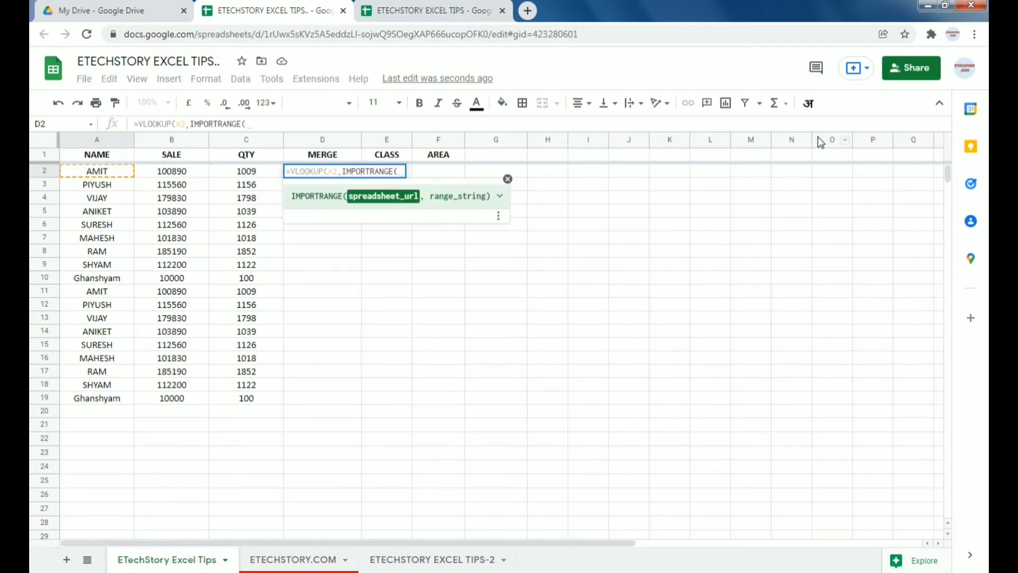
pyautogui.write('"')
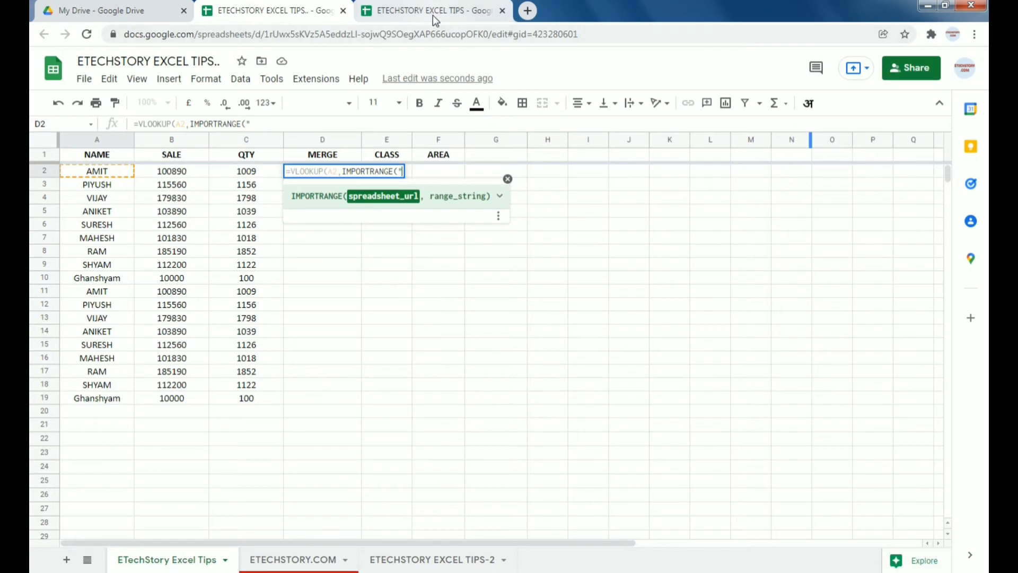
# Step: Copy the source spreadsheet's ID from its address and paste it into D2, followed by ", "
pyautogui.click(433, 15)
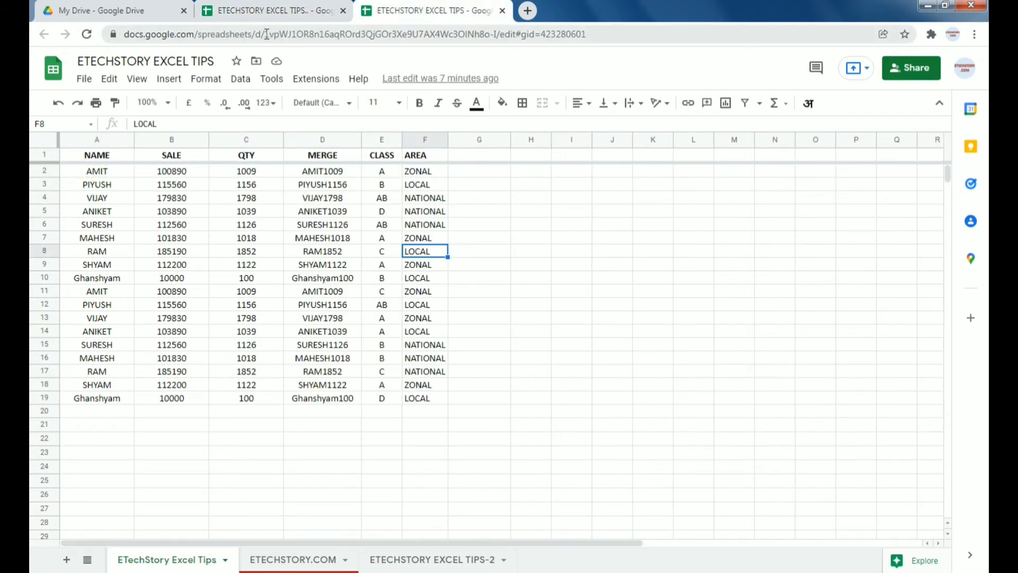
pyautogui.moveTo(264, 34); pyautogui.dragTo(499, 34)
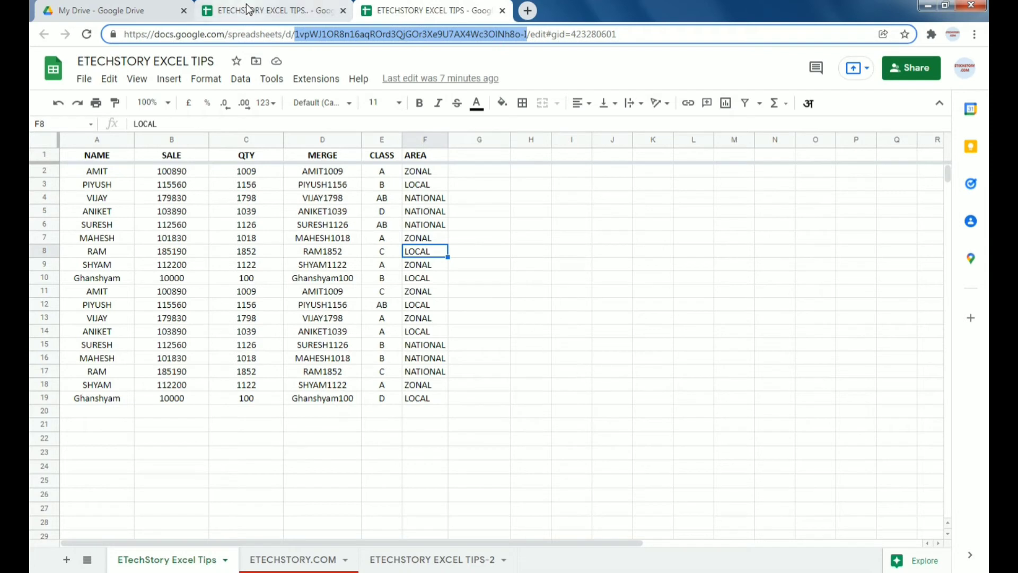
pyautogui.click(272, 10)
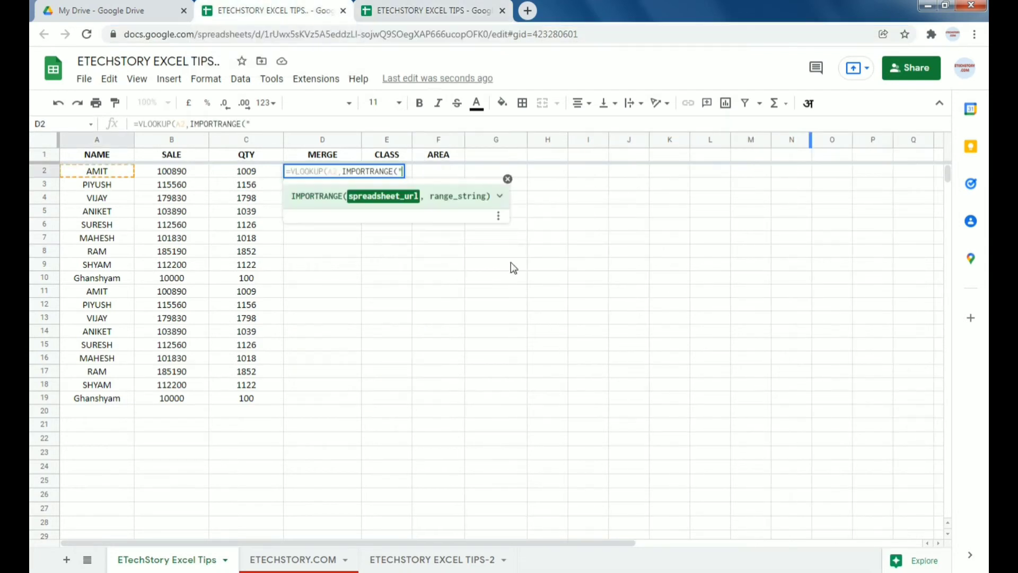
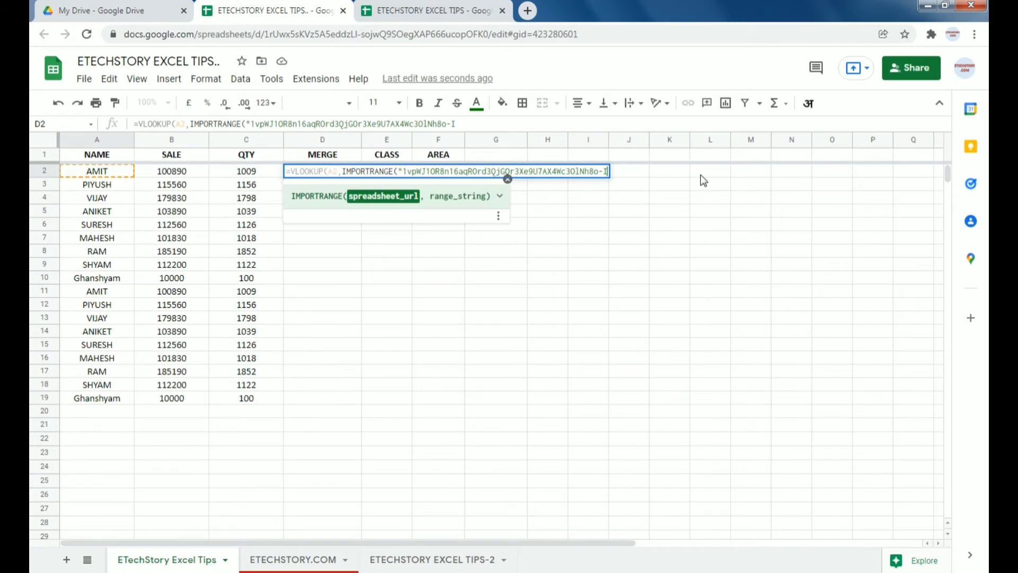
pyautogui.write('", ')
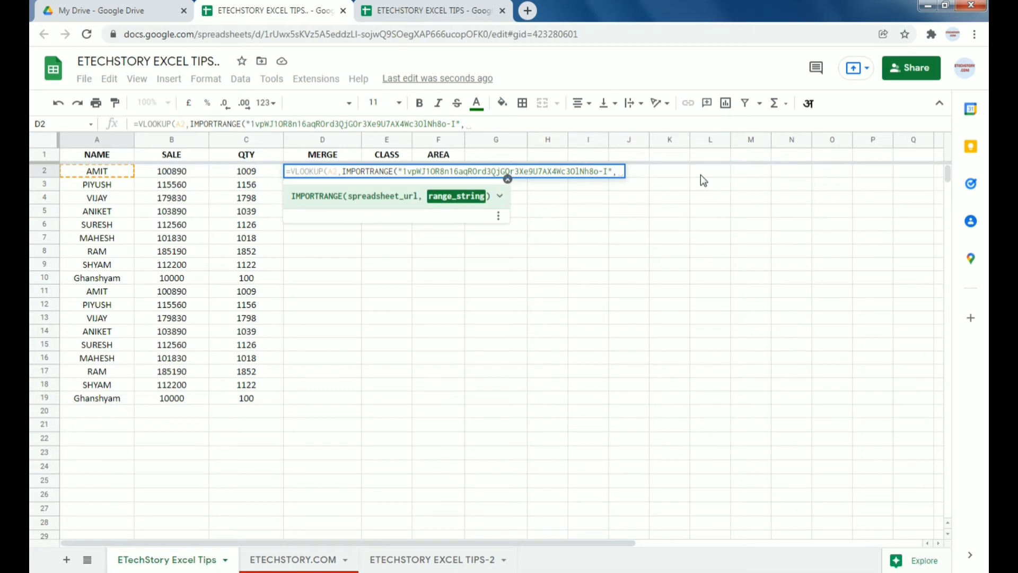
pyautogui.write('"')
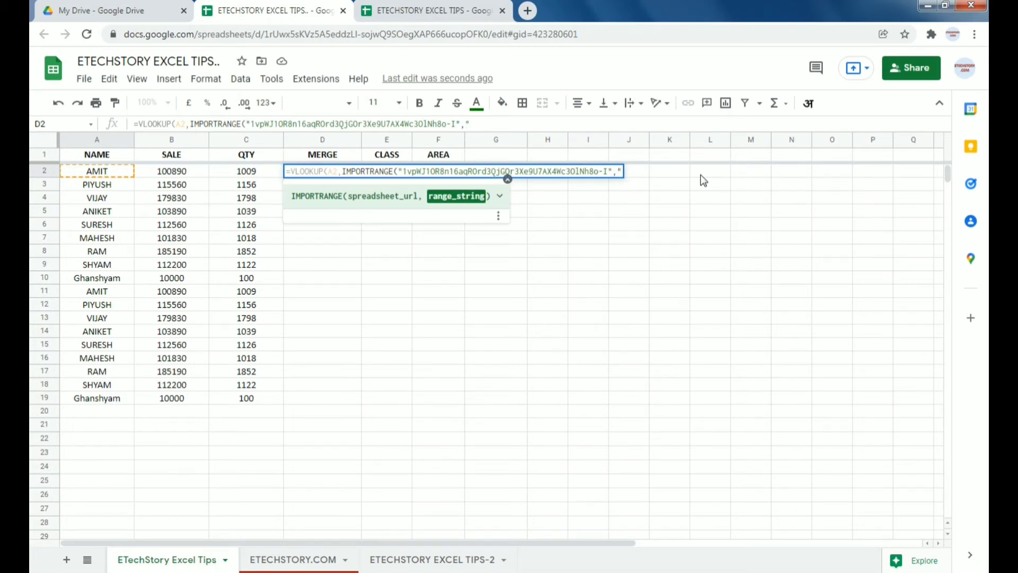
pyautogui.click(424, 13)
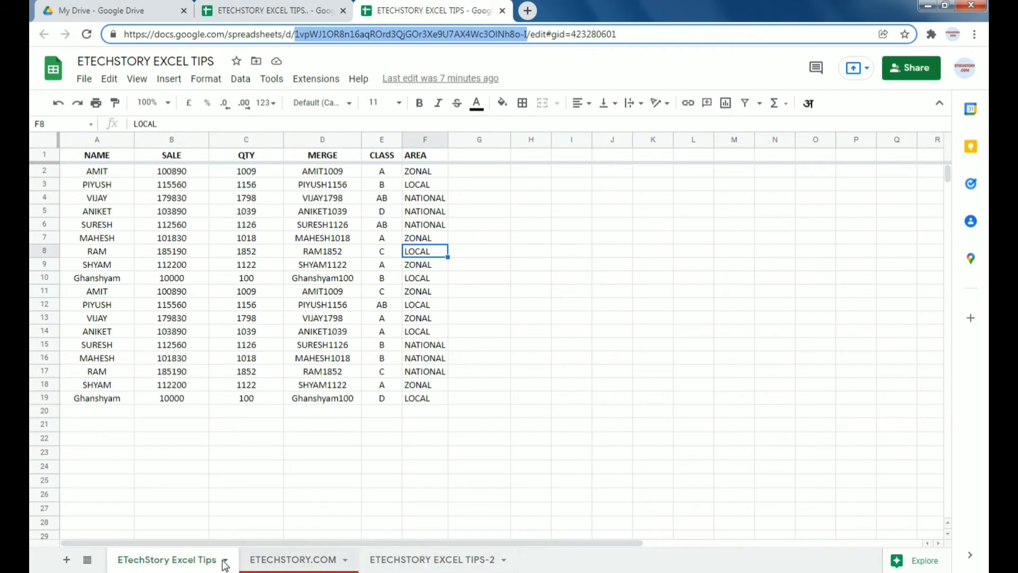
# Step: Complete D2's formula with range 'ETechStory Excel Tips!a:f', column 4, exact match
pyautogui.doubleClick(175, 563)
pyautogui.hotkey('ctrl', 'c')
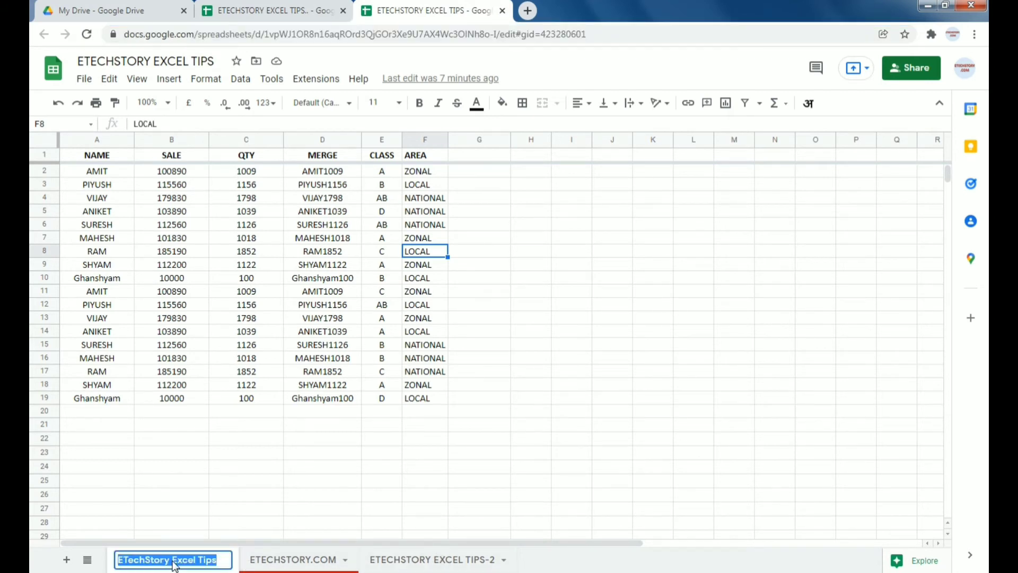
pyautogui.click(300, 9)
pyautogui.write('"')
pyautogui.hotkey('ctrl', 'v')
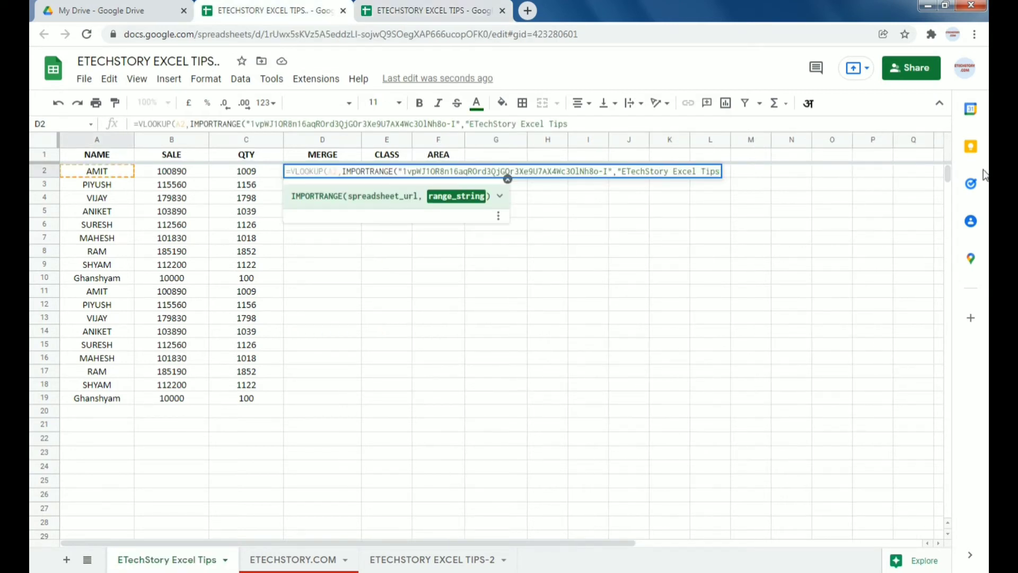
pyautogui.write('!')
pyautogui.click(440, 11)
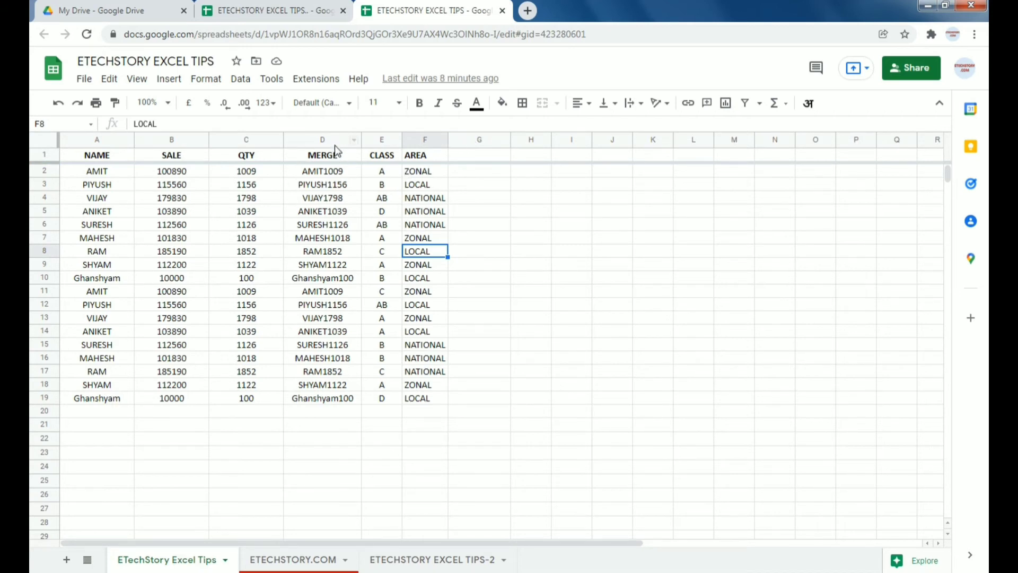
pyautogui.click(304, 12)
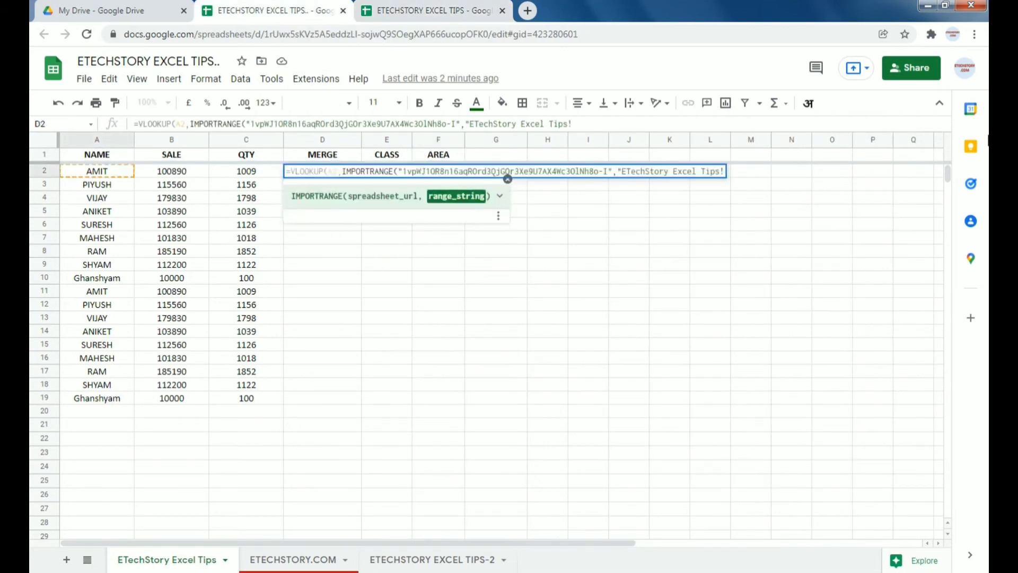
pyautogui.write('a:')
pyautogui.write('f")')
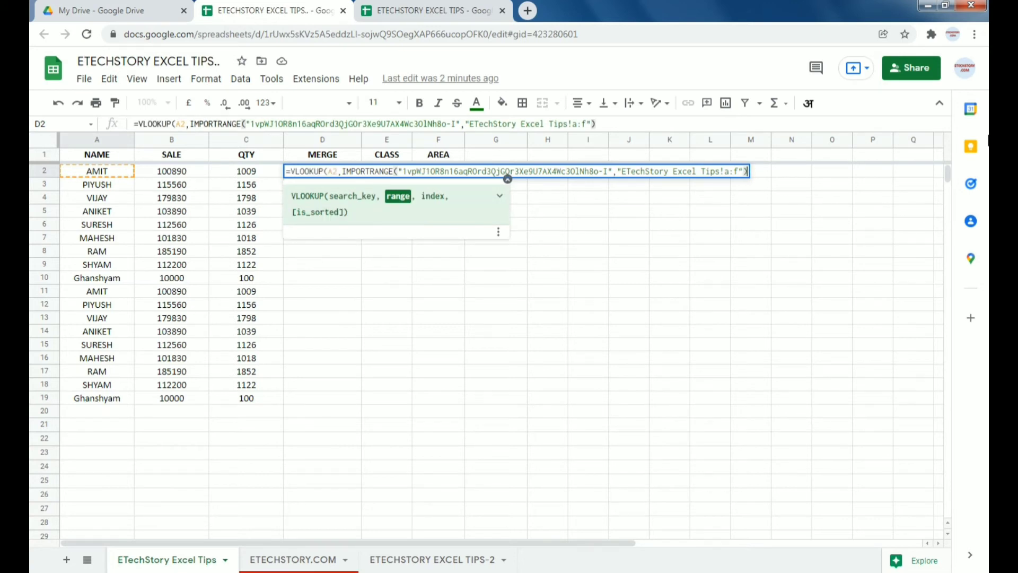
pyautogui.write(',4')
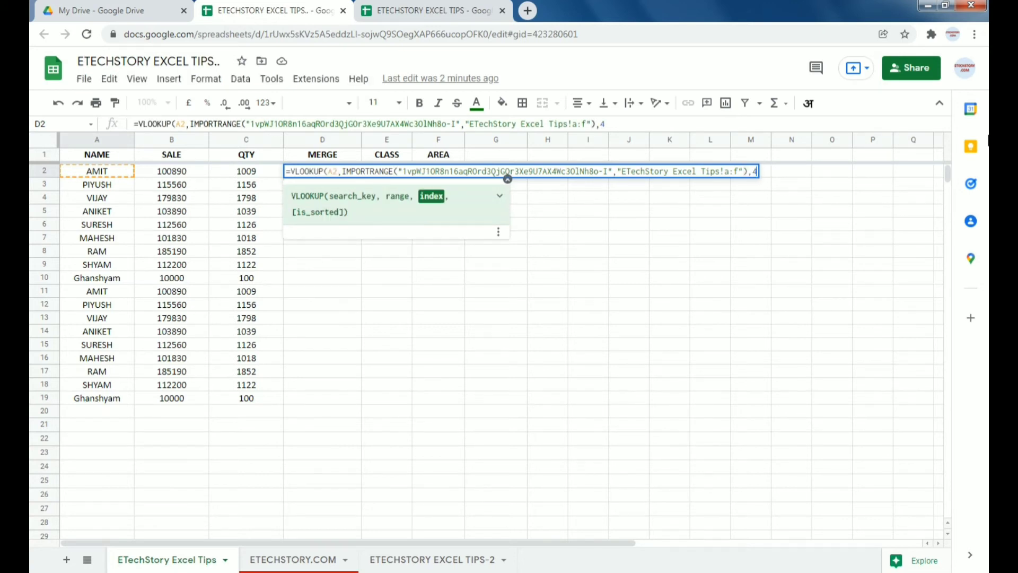
pyautogui.write(',0')
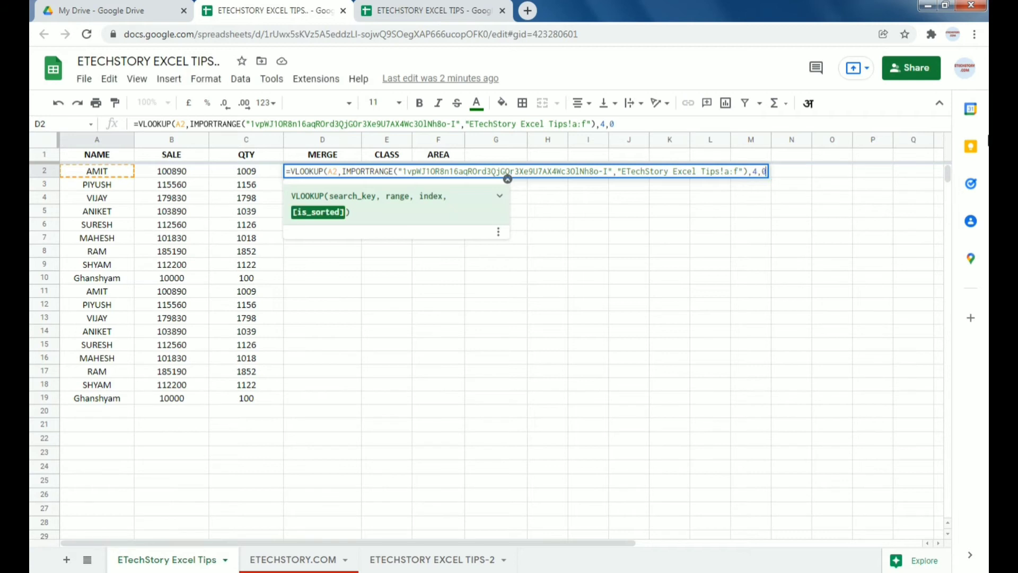
pyautogui.write(')')
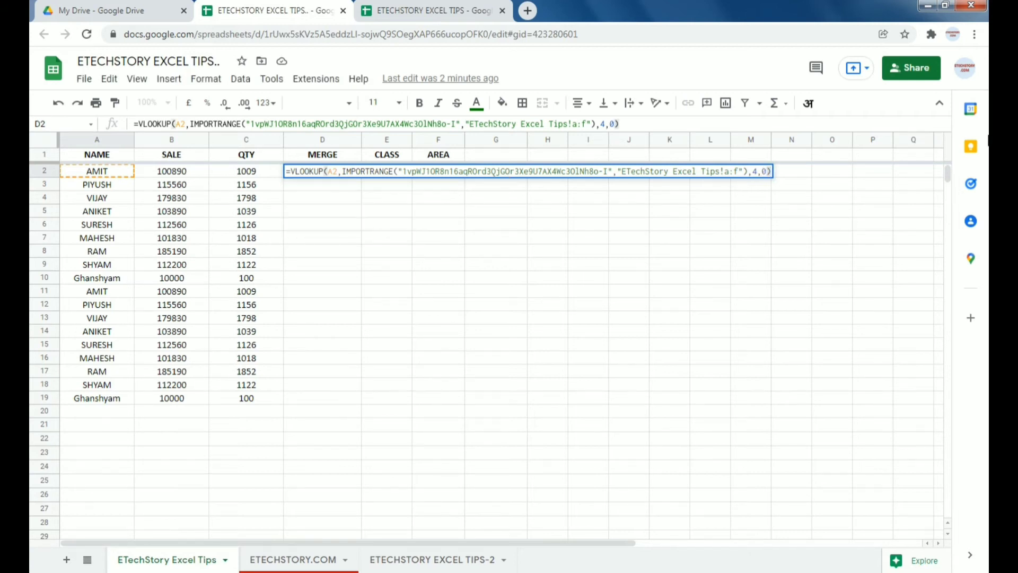
# Step: Enter the D2 lookup and copy it down the MERGE column to D19
pyautogui.press('Return')
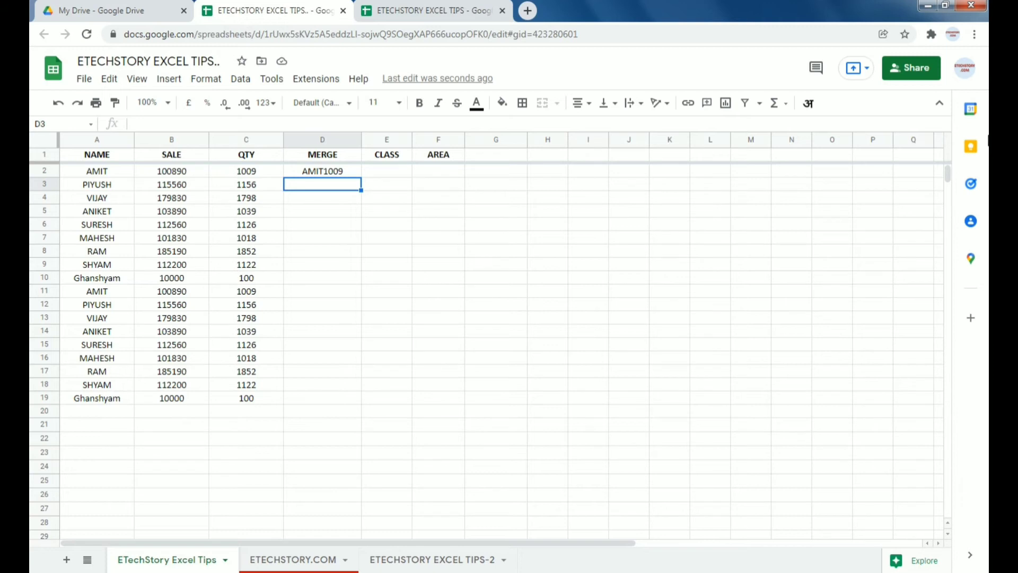
pyautogui.click(335, 173)
pyautogui.doubleClick(359, 176)
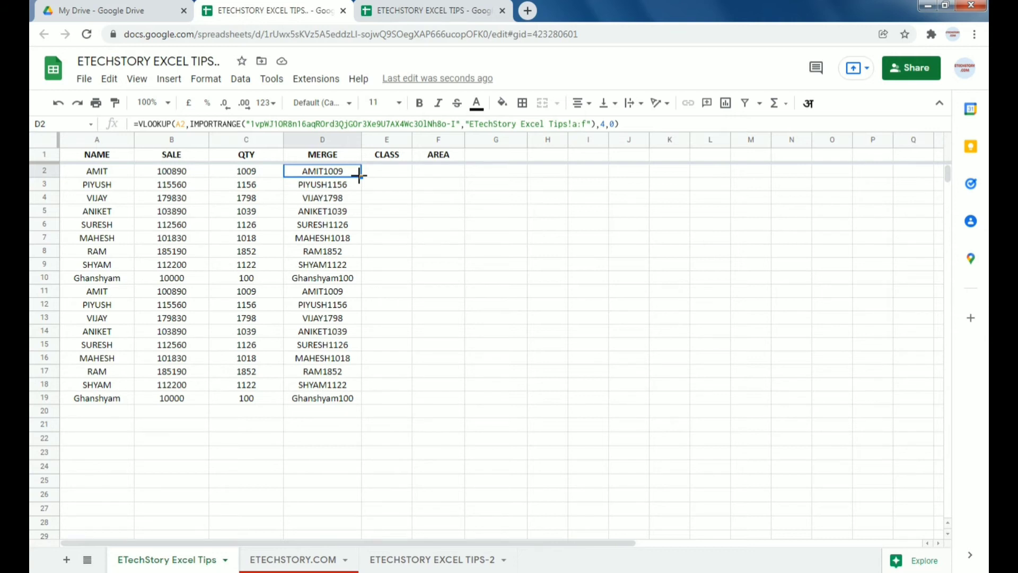
# Step: Start E2's formula as =VLOOKUP(A2,IMPORTRANGE(" using the function suggestions
pyautogui.click(388, 175)
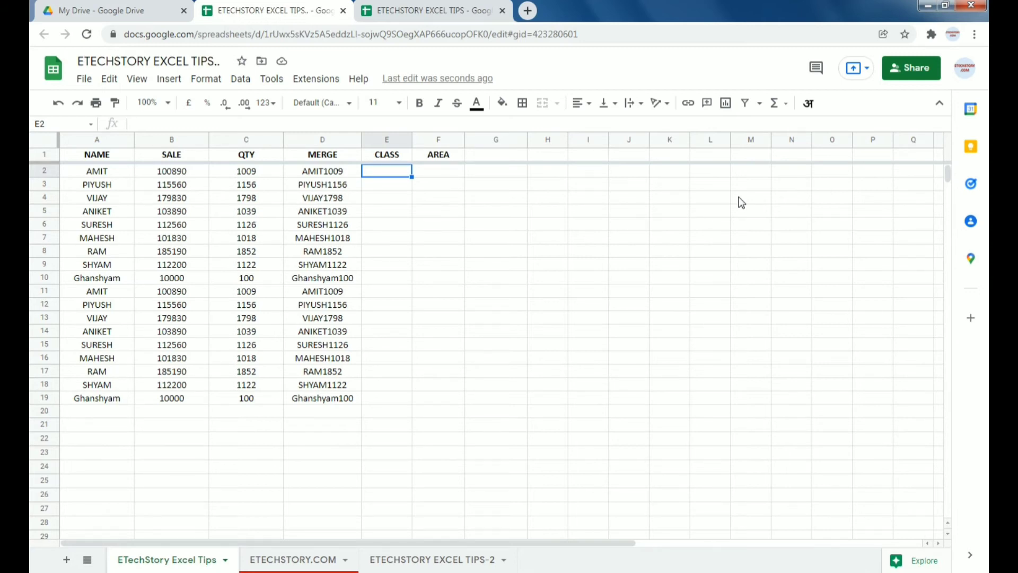
pyautogui.write('=')
pyautogui.press('Escape')
pyautogui.write('=vl')
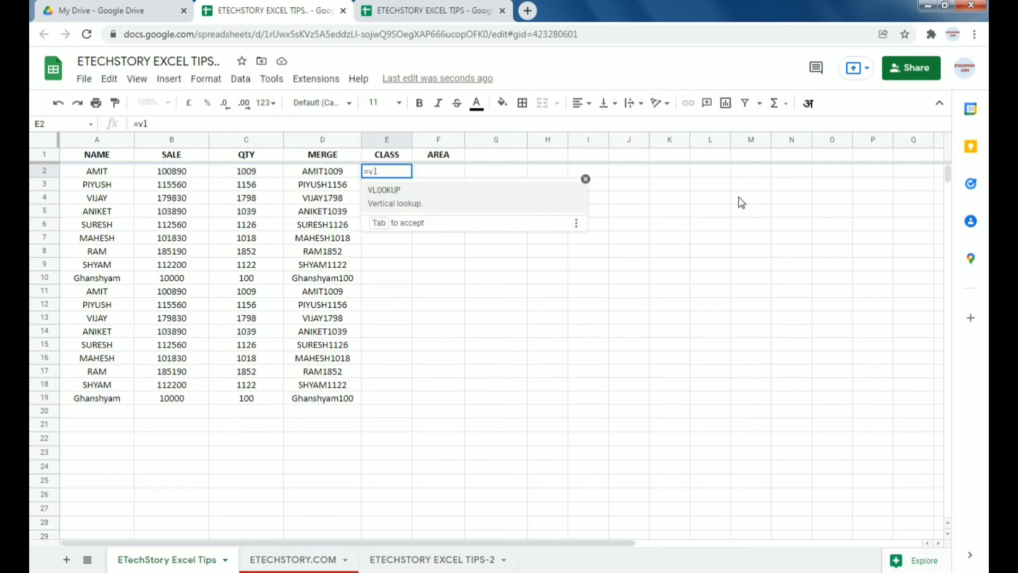
pyautogui.press('Tab')
pyautogui.press('Left')
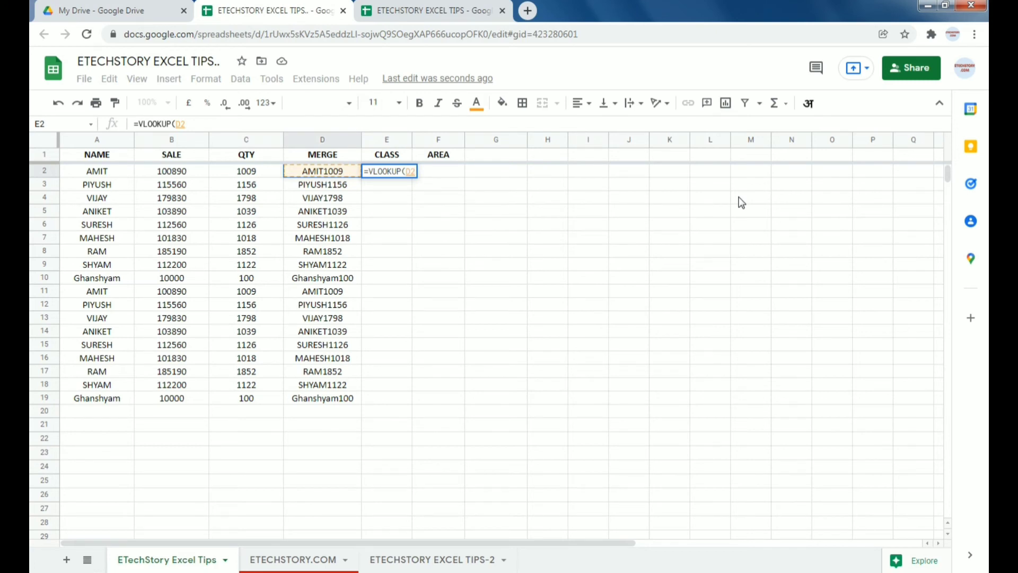
pyautogui.hotkey('ctrl', 'Left')
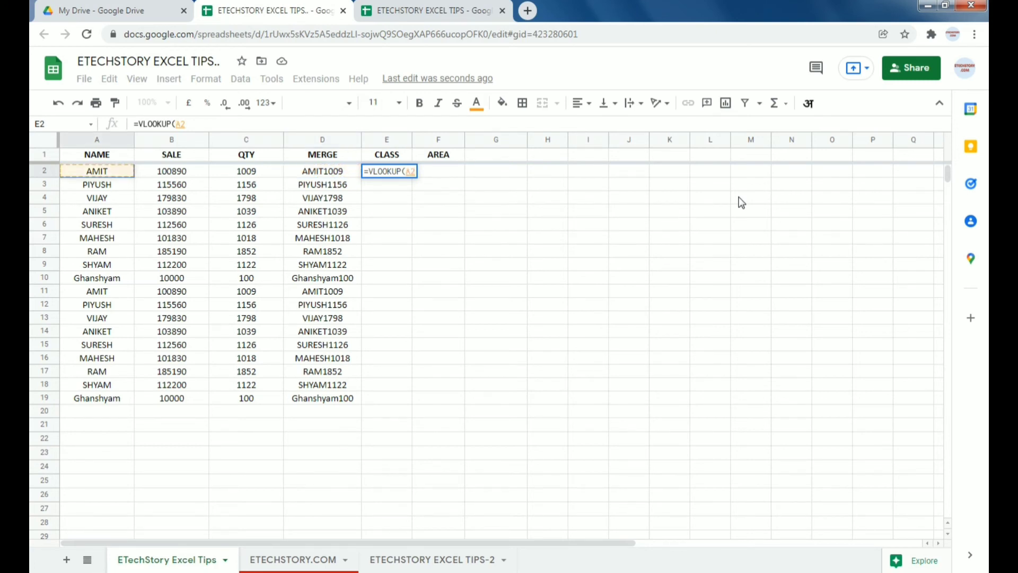
pyautogui.write(',impo')
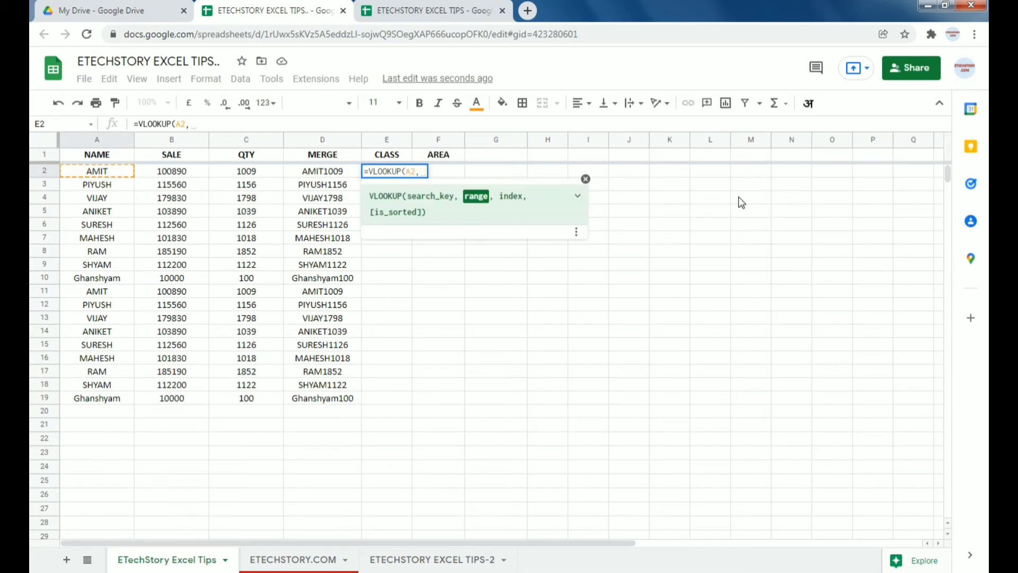
pyautogui.press('Up')
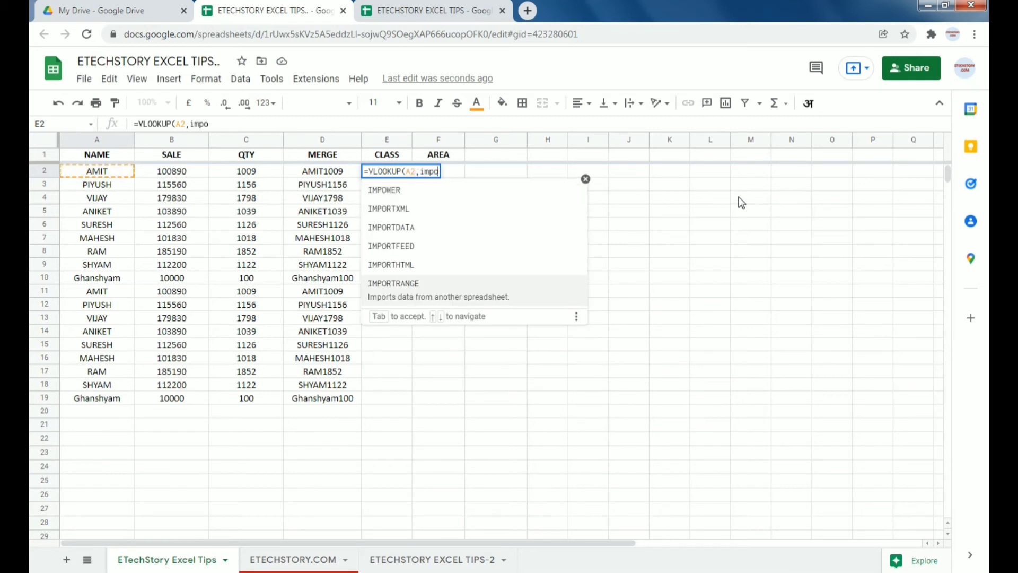
pyautogui.press('Tab')
pyautogui.write('"')
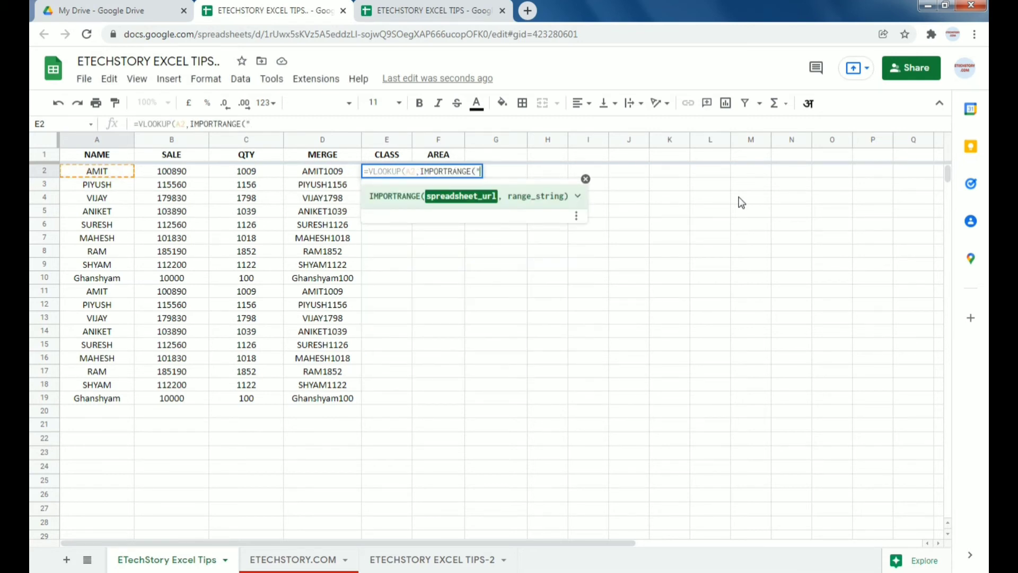
# Step: Copy the source spreadsheet's ID from its web address and paste it into E2's formula
pyautogui.click(411, 5)
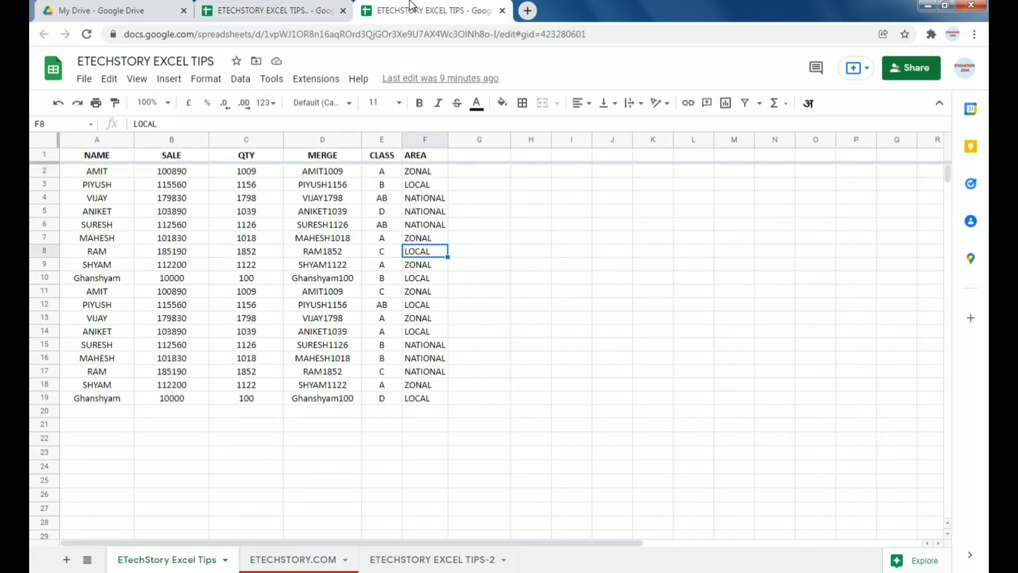
pyautogui.doubleClick(391, 34)
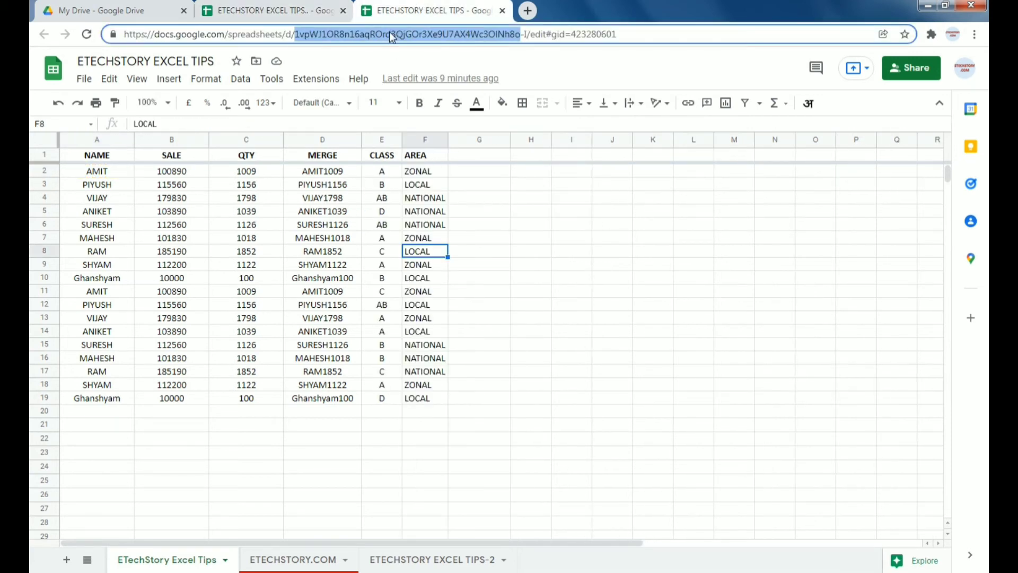
pyautogui.keyDown('shift'); pyautogui.click(528, 35); pyautogui.keyUp('shift')
pyautogui.hotkey('ctrl', 'c')
pyautogui.click(301, 11)
pyautogui.hotkey('ctrl', 'v')
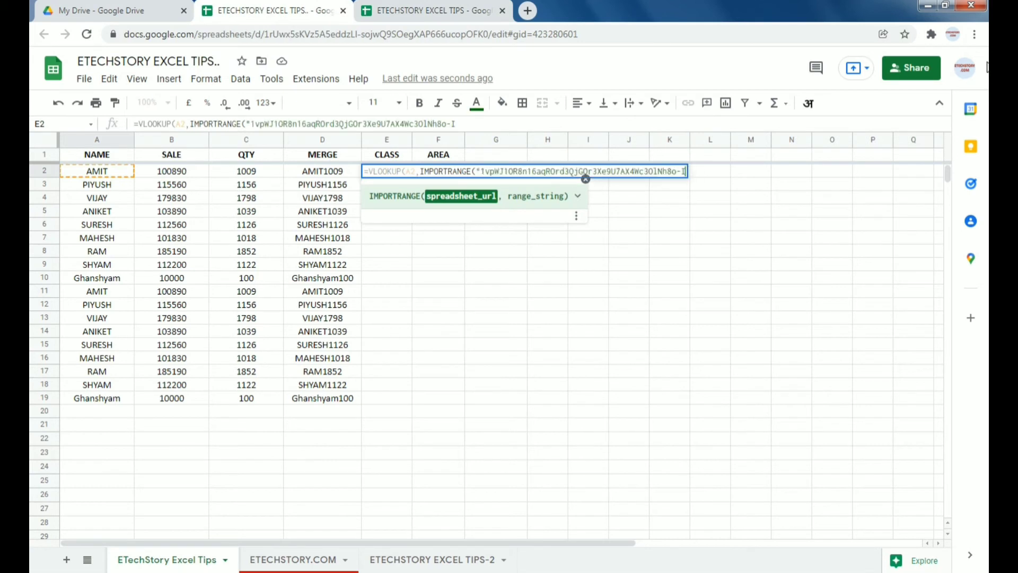
# Step: Add the sheet name, range A:F and column 5 to E2's lookup formula
pyautogui.write('",')
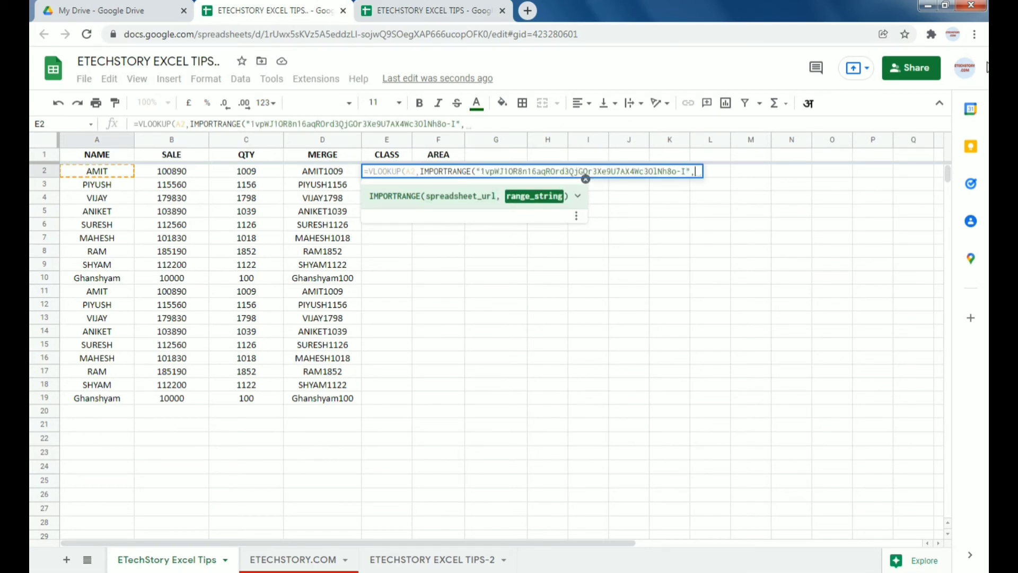
pyautogui.write('"')
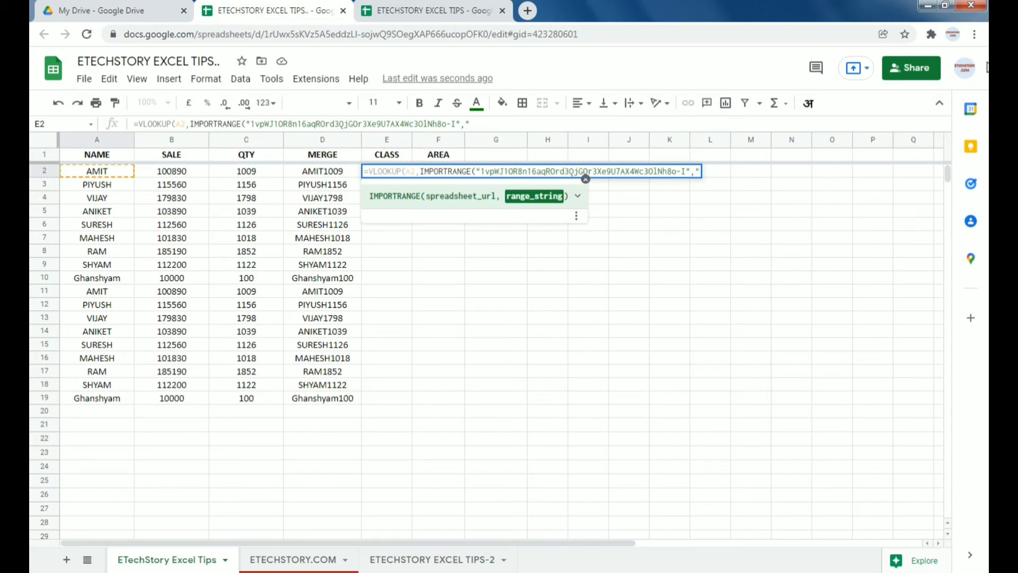
pyautogui.click(445, 11)
pyautogui.doubleClick(177, 561)
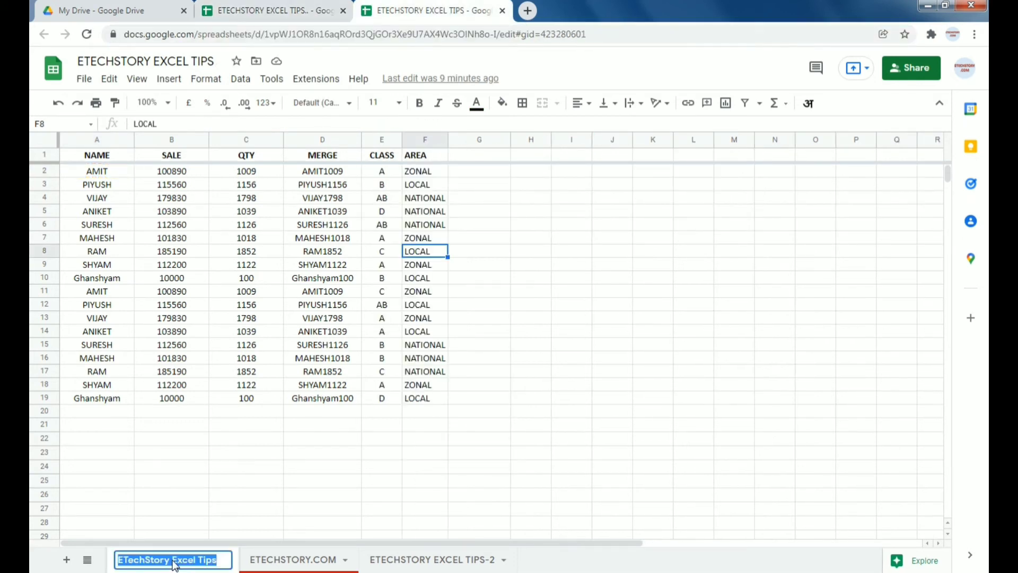
pyautogui.click(286, 11)
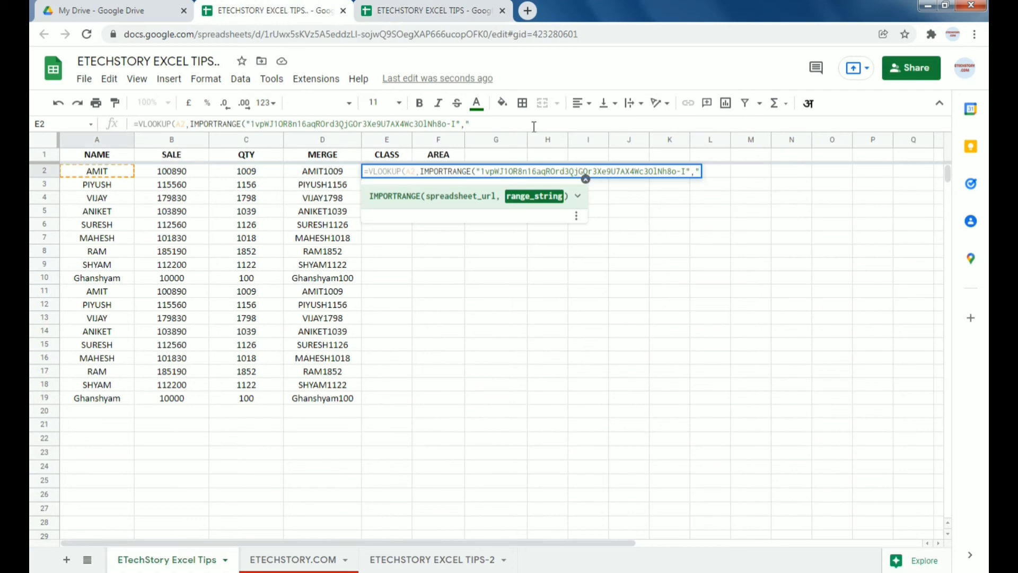
pyautogui.click(446, 12)
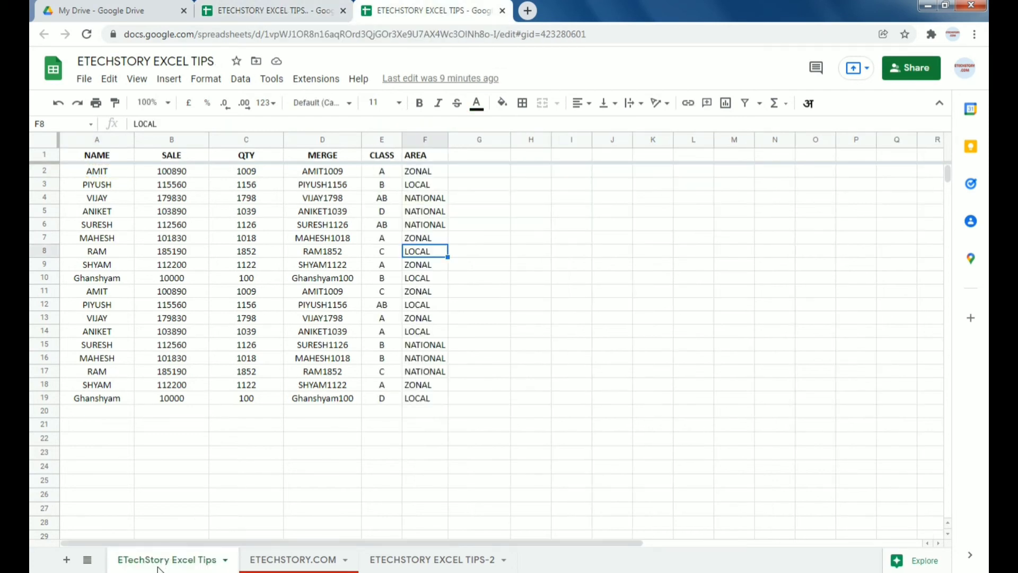
pyautogui.click(283, 7)
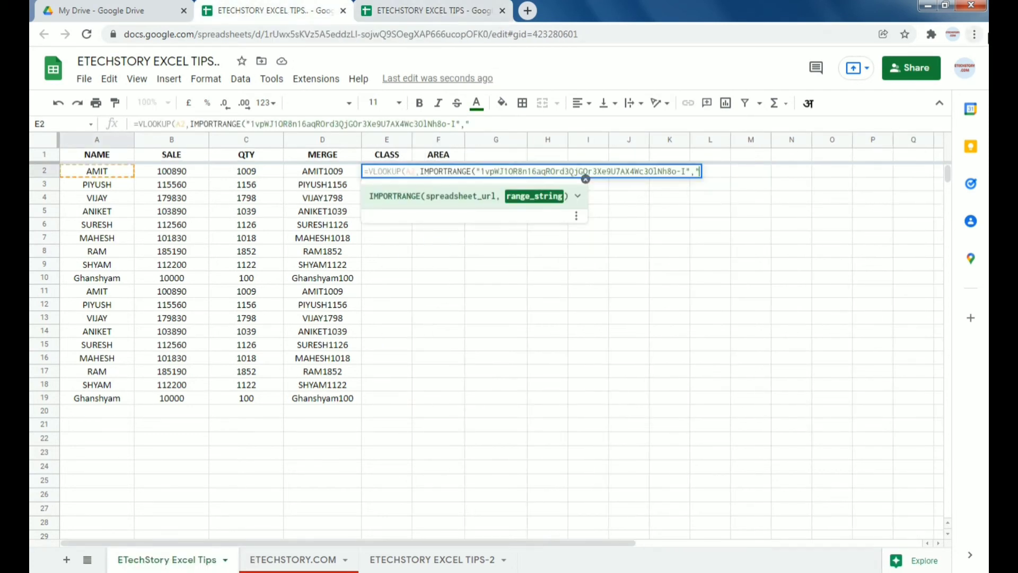
pyautogui.write('exechs')
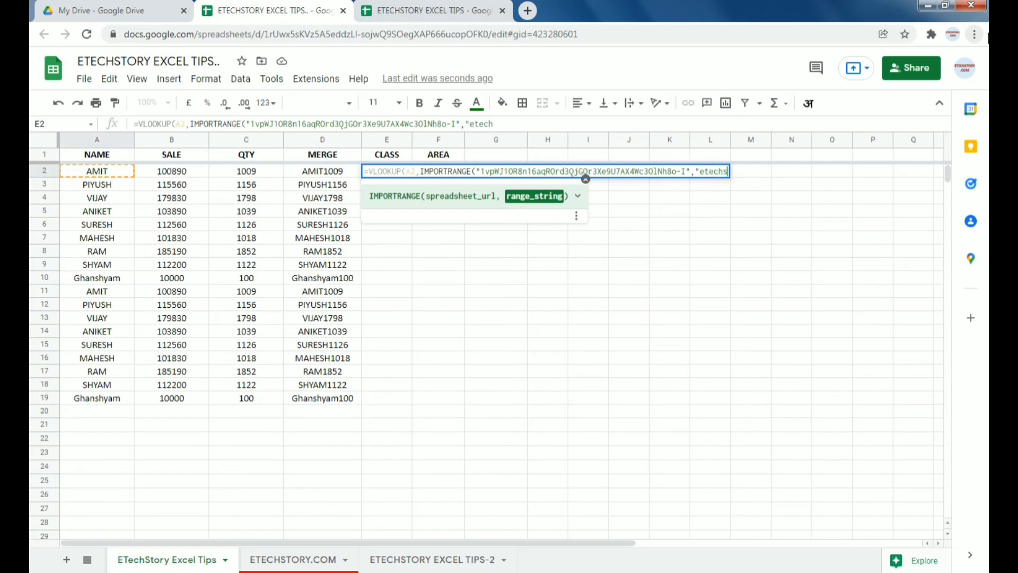
pyautogui.write('tory excel')
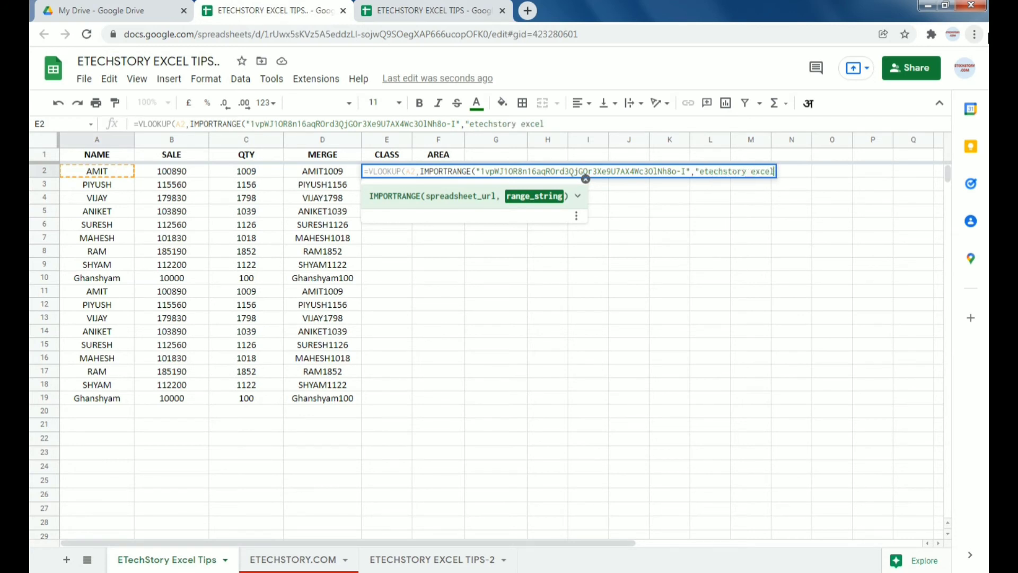
pyautogui.write(' tips!')
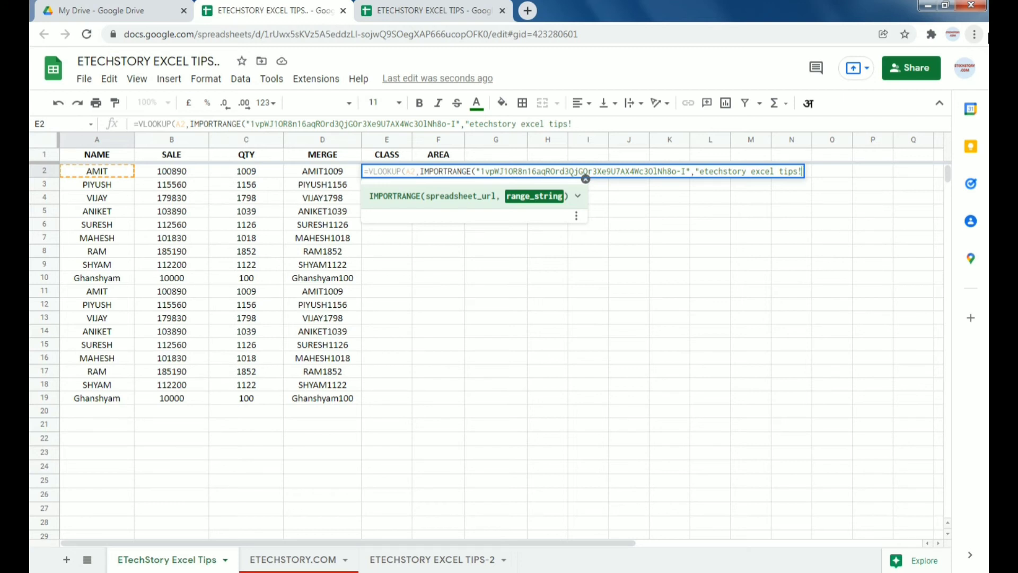
pyautogui.write('A:F"')
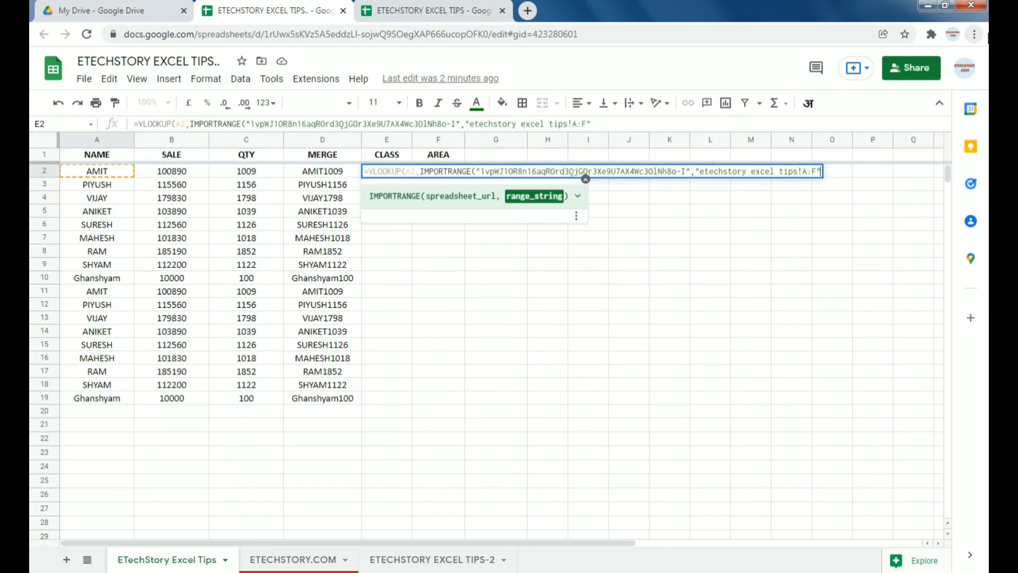
pyautogui.write(')')
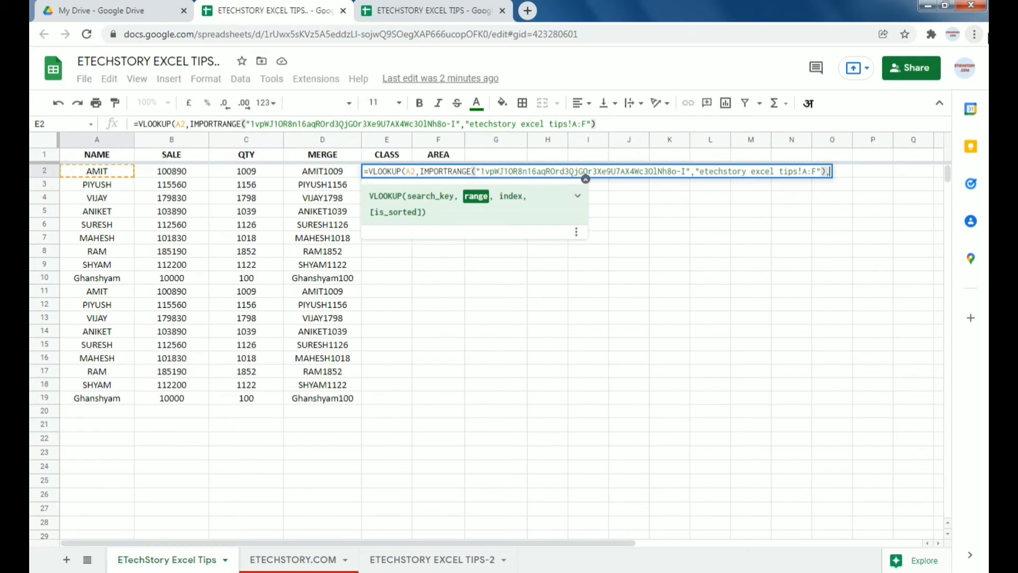
pyautogui.write(',5,0')
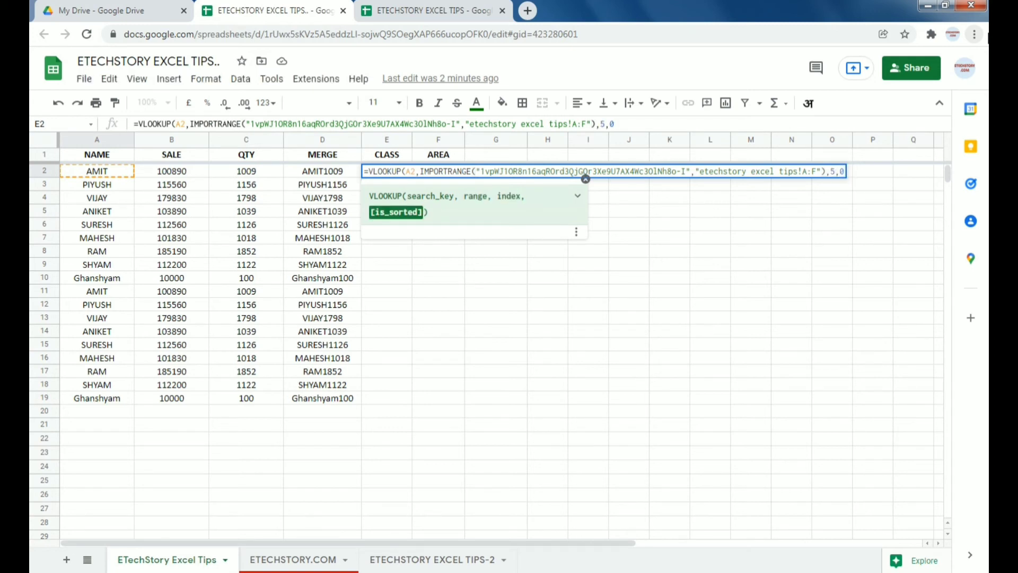
pyautogui.write(')')
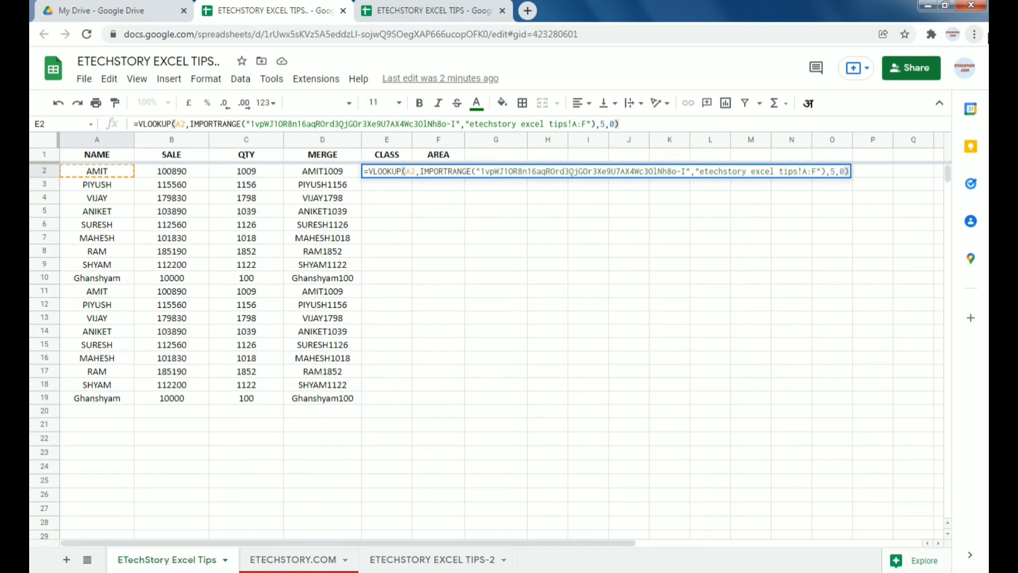
# Step: Enter the CLASS lookup in E2 and copy it down to E19
pyautogui.press('Return')
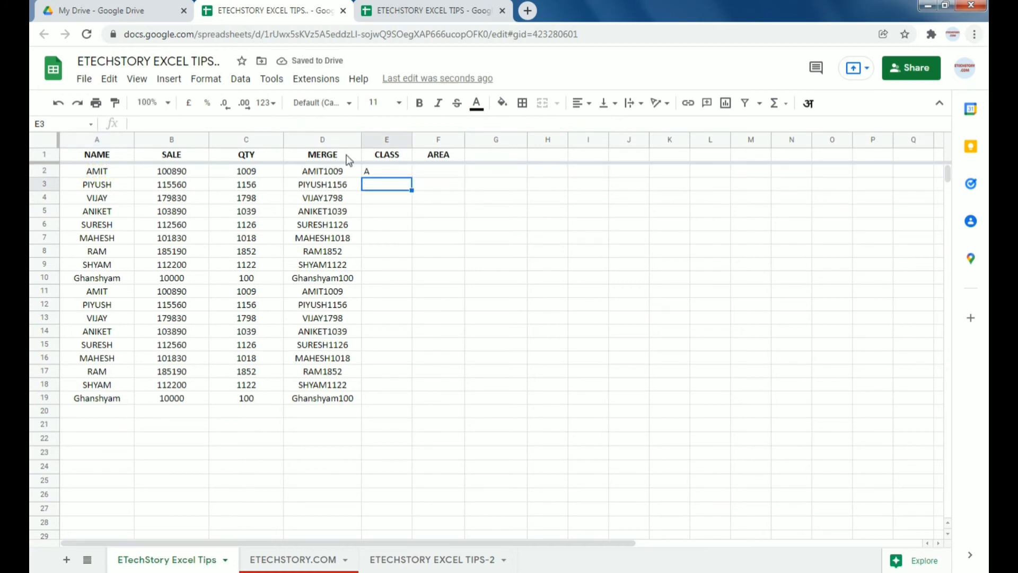
pyautogui.click(381, 173)
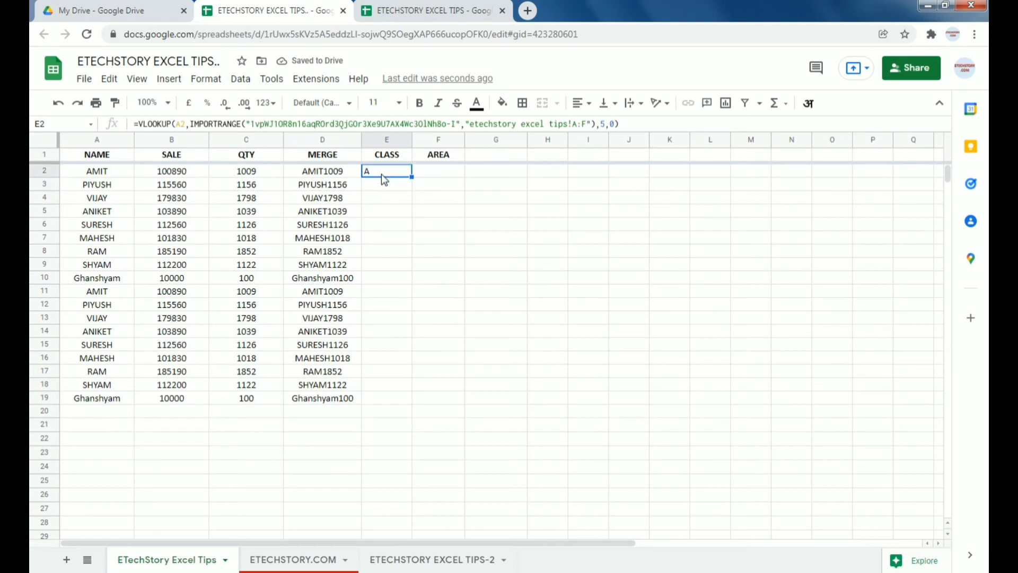
pyautogui.doubleClick(411, 177)
pyautogui.click(434, 170)
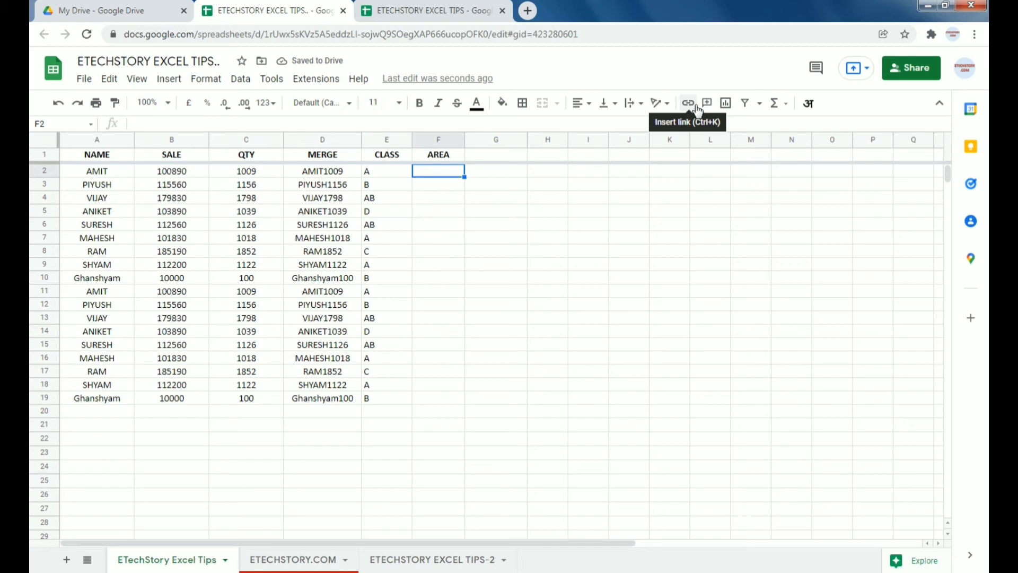
# Step: Start F2's formula as =VLOOKUP(A2, IMPORTRANGE("" with the function suggestion
pyautogui.write('=VLOOKUP(')
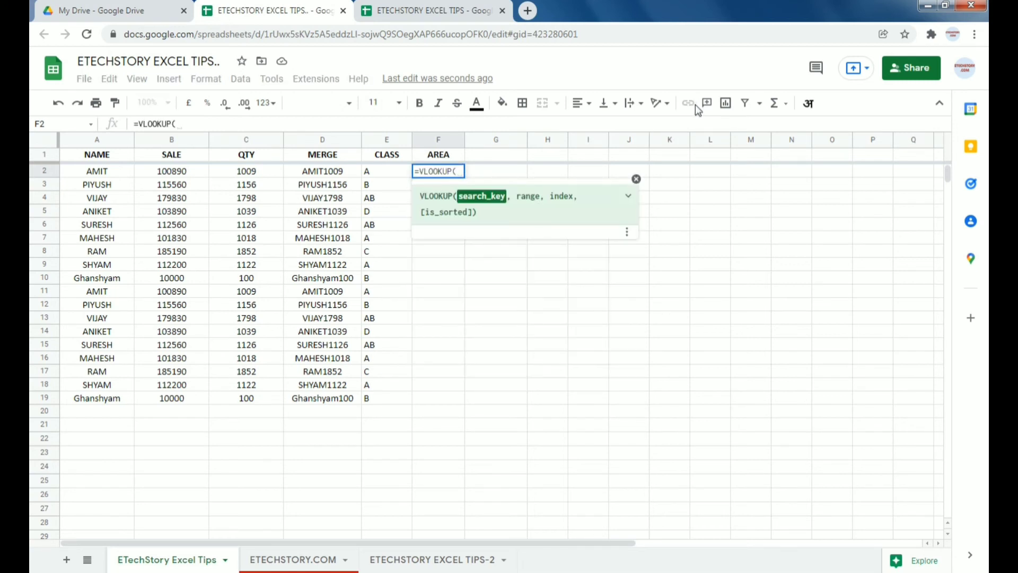
pyautogui.write('A2')
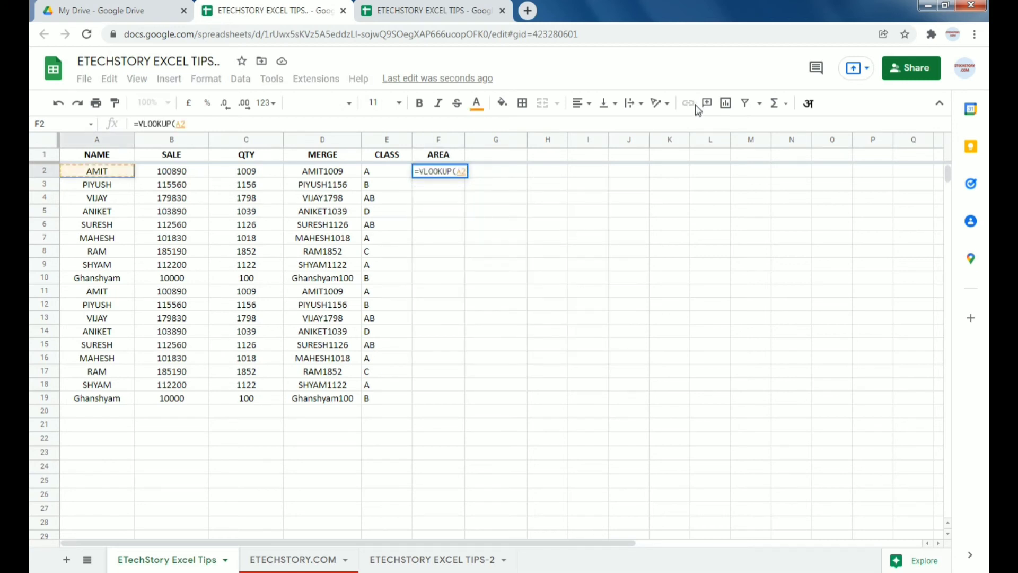
pyautogui.write(', impor')
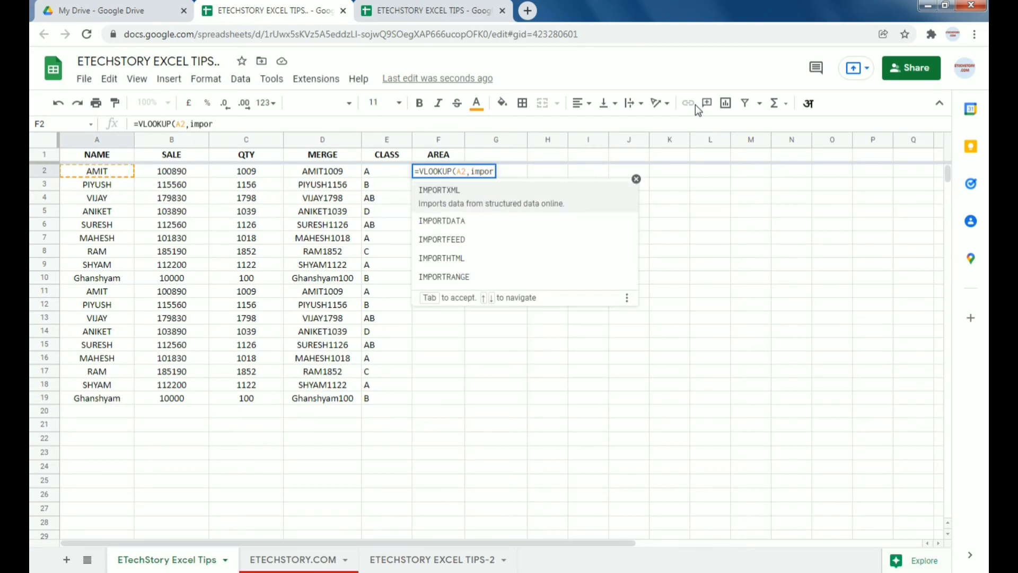
pyautogui.press('Up')
pyautogui.press('Down')
pyautogui.press('Down')
pyautogui.press('Down')
pyautogui.press('Down')
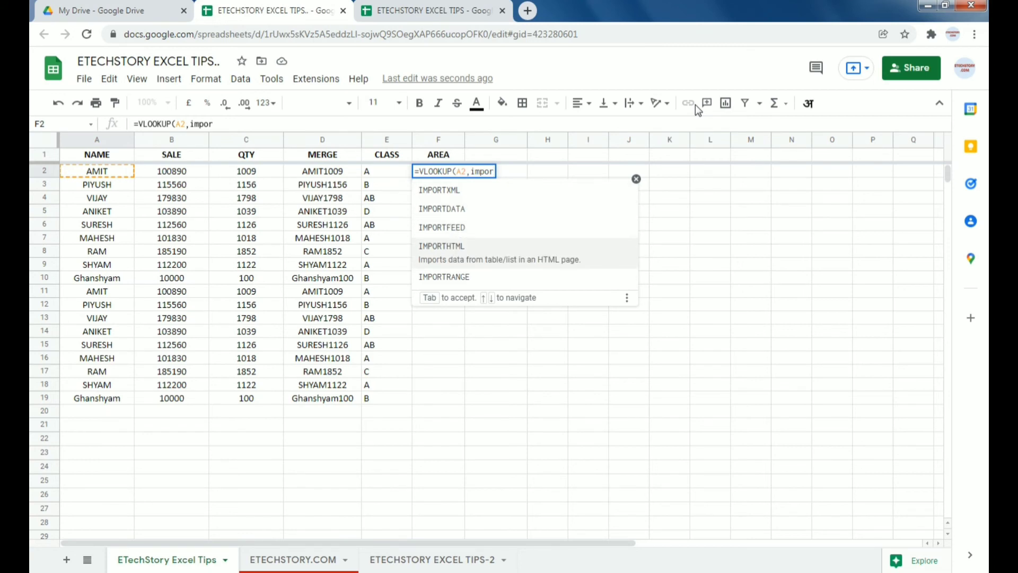
pyautogui.press('Down')
pyautogui.press('Up')
pyautogui.press('Up')
pyautogui.press('Up')
pyautogui.press('Up')
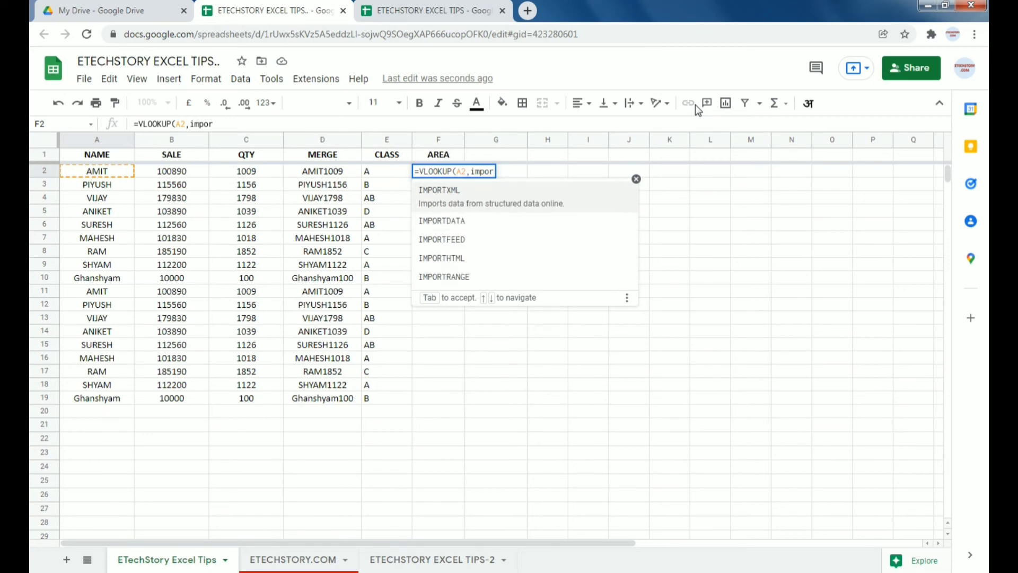
pyautogui.press('Up')
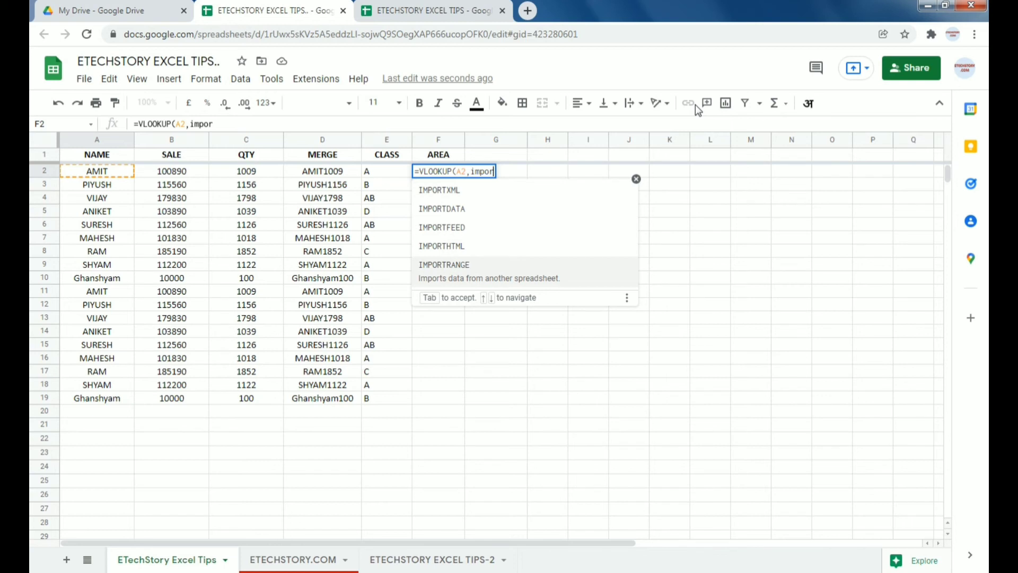
pyautogui.press('Tab')
pyautogui.write('"')
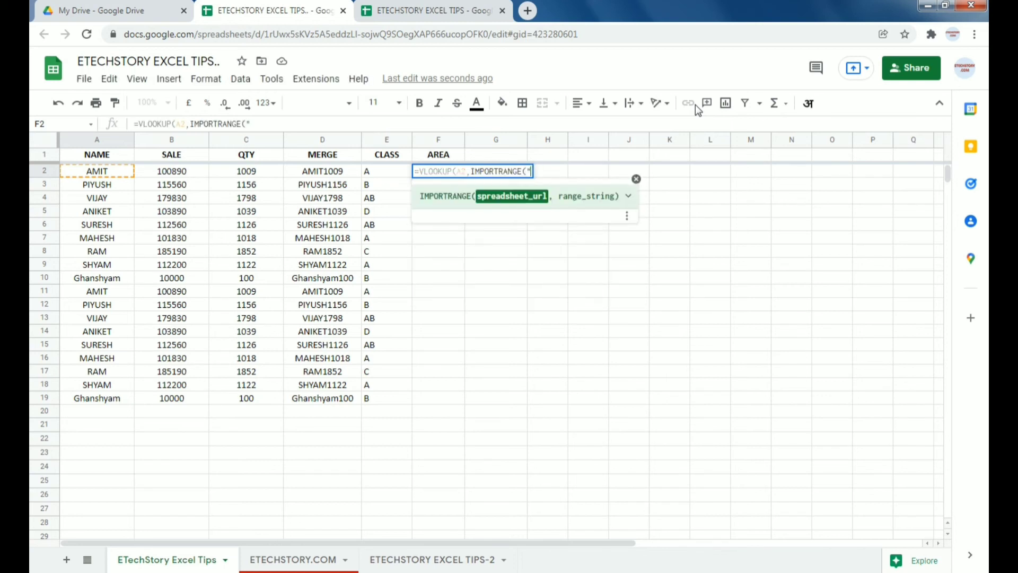
pyautogui.write('"')
# Step: Copy the source spreadsheet's ID from the other tab and paste it into F2's formula
pyautogui.hotkey('ctrl', 'Tab')
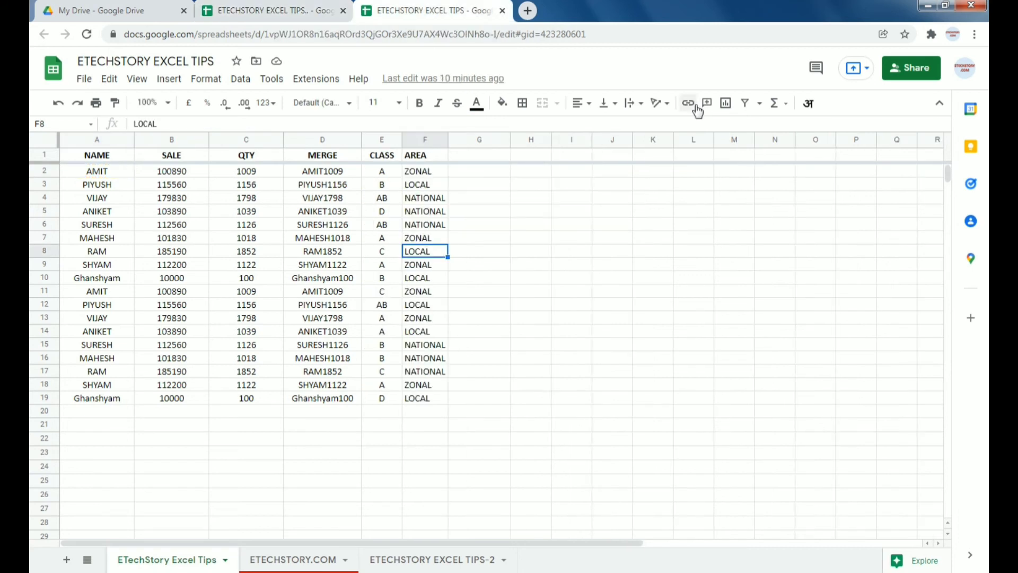
pyautogui.click(364, 33)
pyautogui.moveTo(295, 34); pyautogui.dragTo(528, 34)
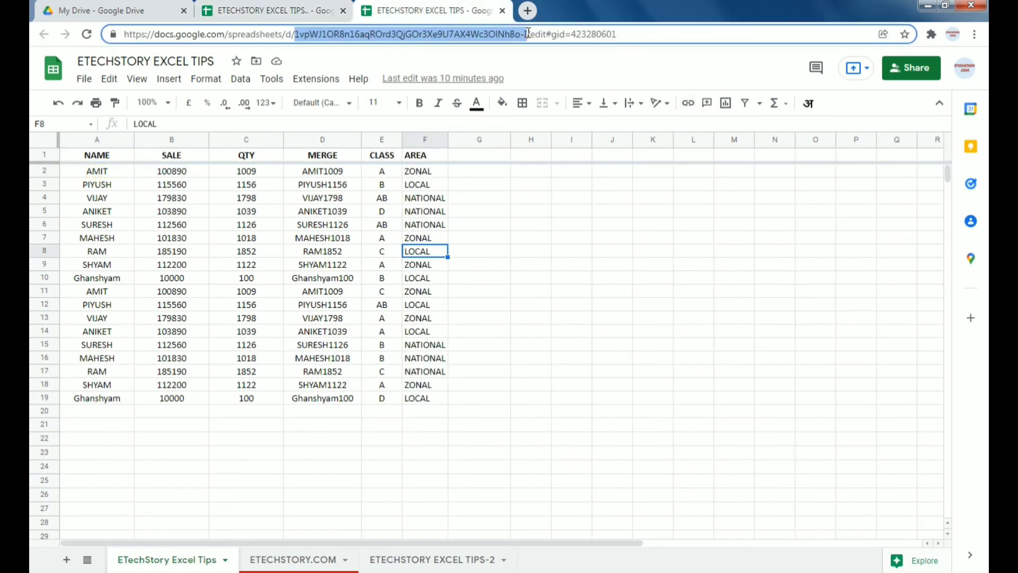
pyautogui.hotkey('ctrl', 'c')
pyautogui.click(271, 10)
pyautogui.hotkey('ctrl', 'v')
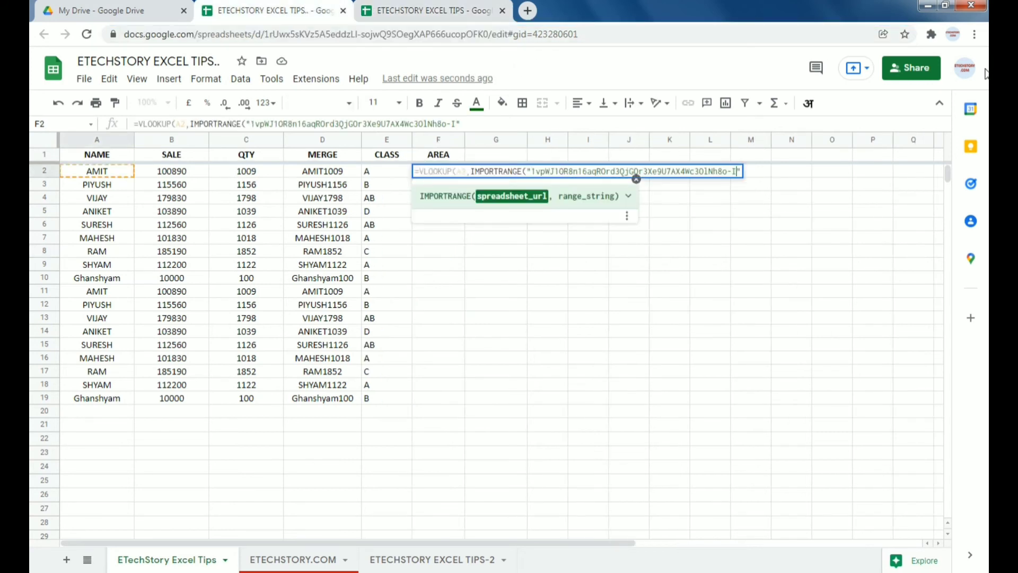
pyautogui.press('Right')
pyautogui.write(',"')
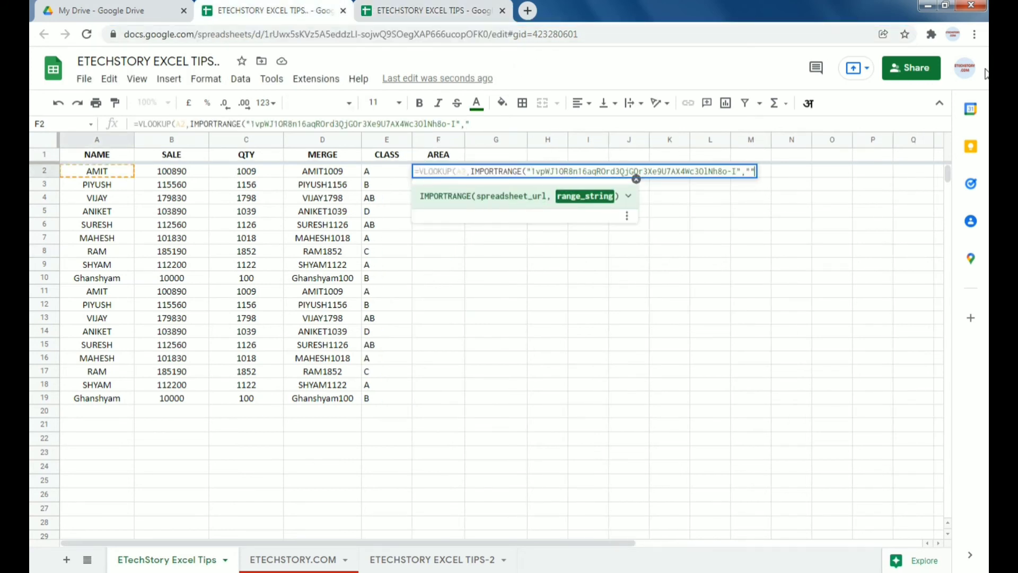
# Step: Add 'ETechStory Excel Tips!A:F' and column 6 to F2's lookup and enter it, returning ZONAL
pyautogui.hotkey('ctrl', 'Tab')
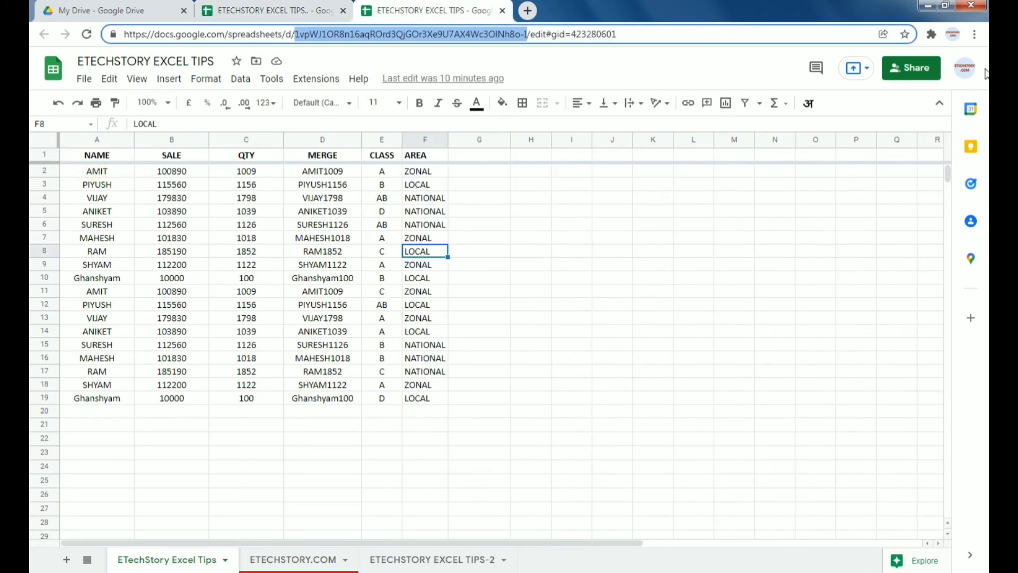
pyautogui.click(159, 561)
pyautogui.doubleClick(159, 561)
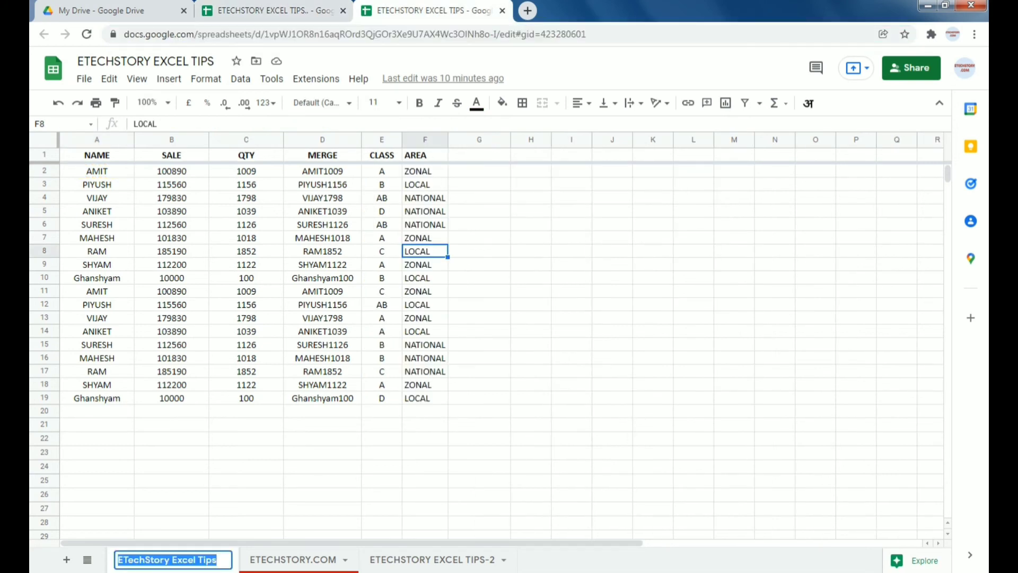
pyautogui.hotkey('ctrl', 'c')
pyautogui.hotkey('ctrl', 'shift', 'Tab')
pyautogui.hotkey('ctrl', 'v')
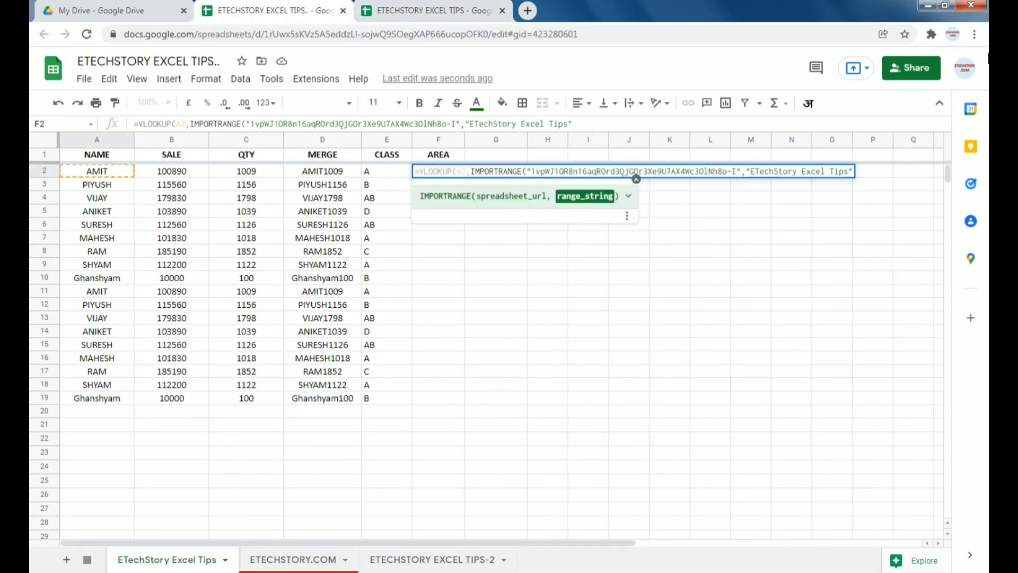
pyautogui.write('!A:F")')
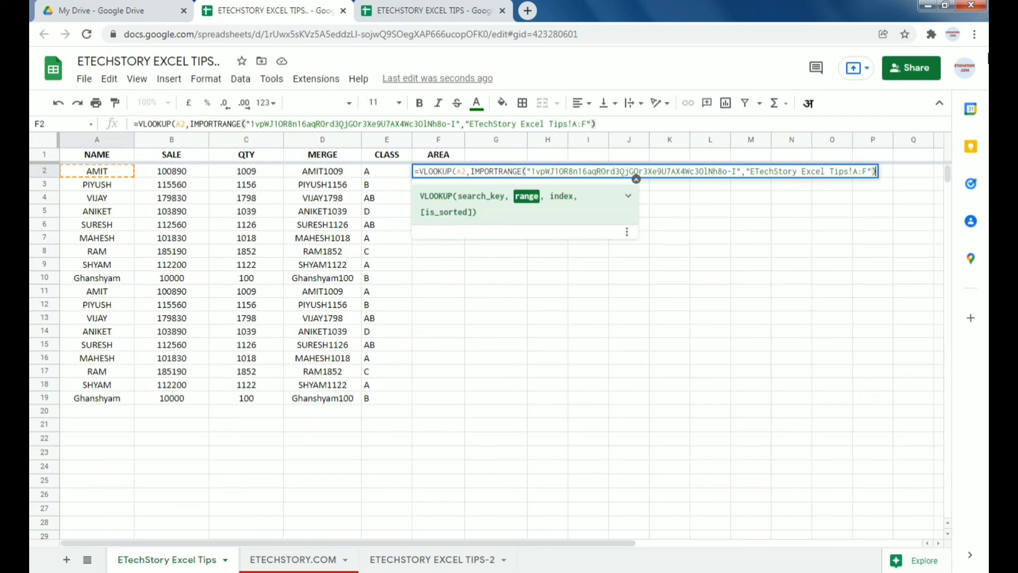
pyautogui.write(',6,0')
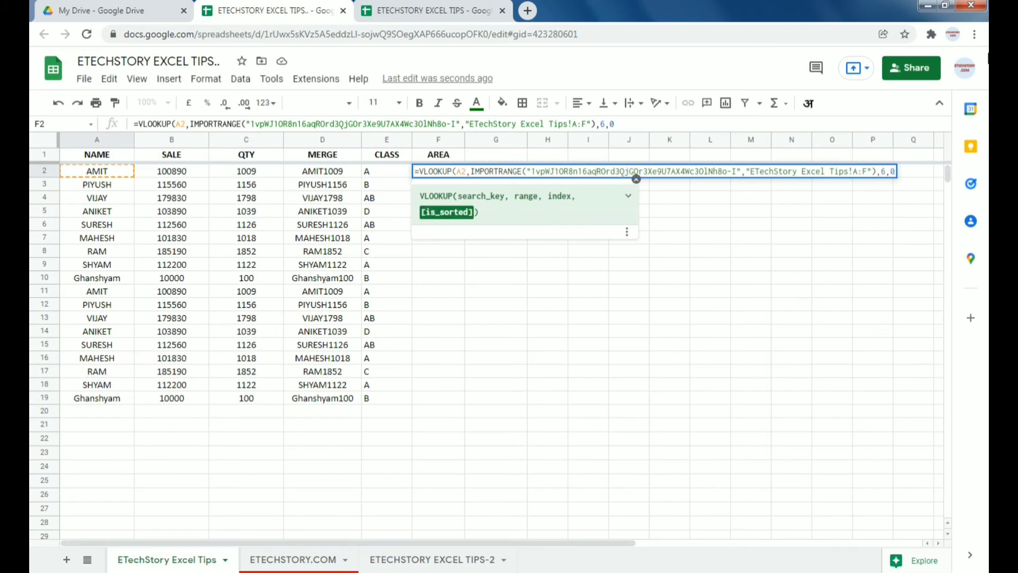
pyautogui.press('Return')
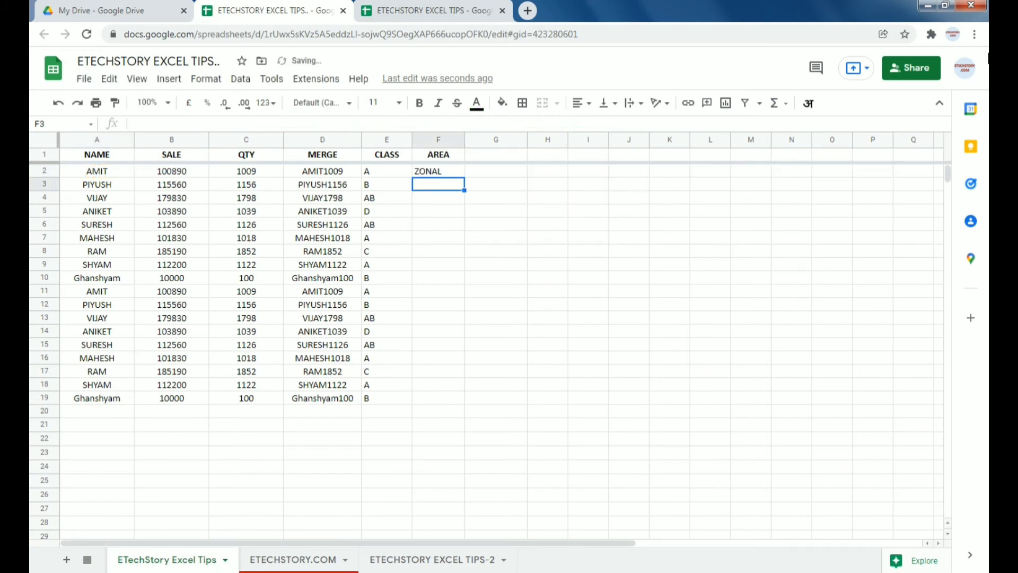
pyautogui.click(432, 171)
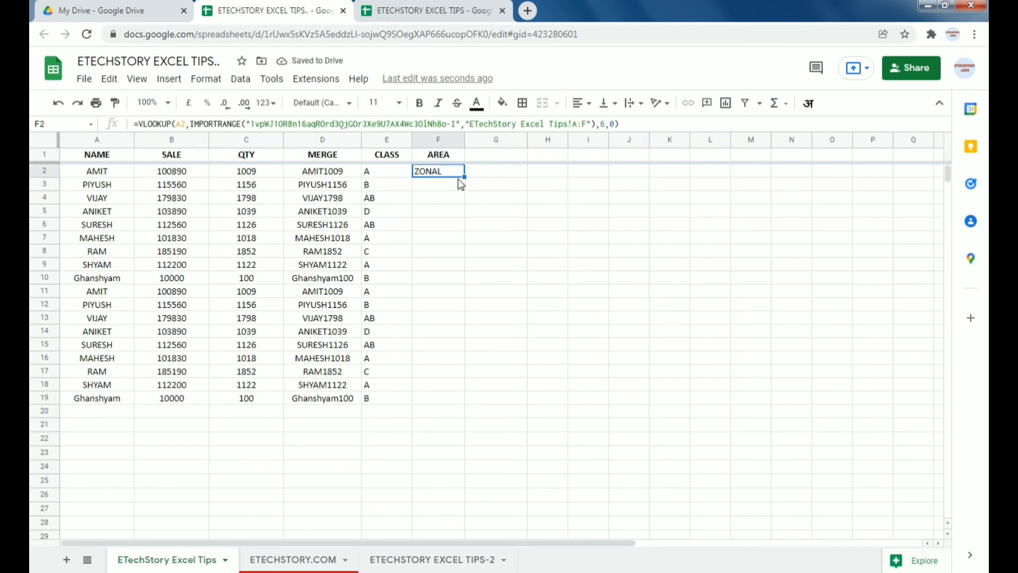
# Step: Copy F2's AREA lookup down to F19, then view the source spreadsheet again
pyautogui.doubleClick(464, 176)
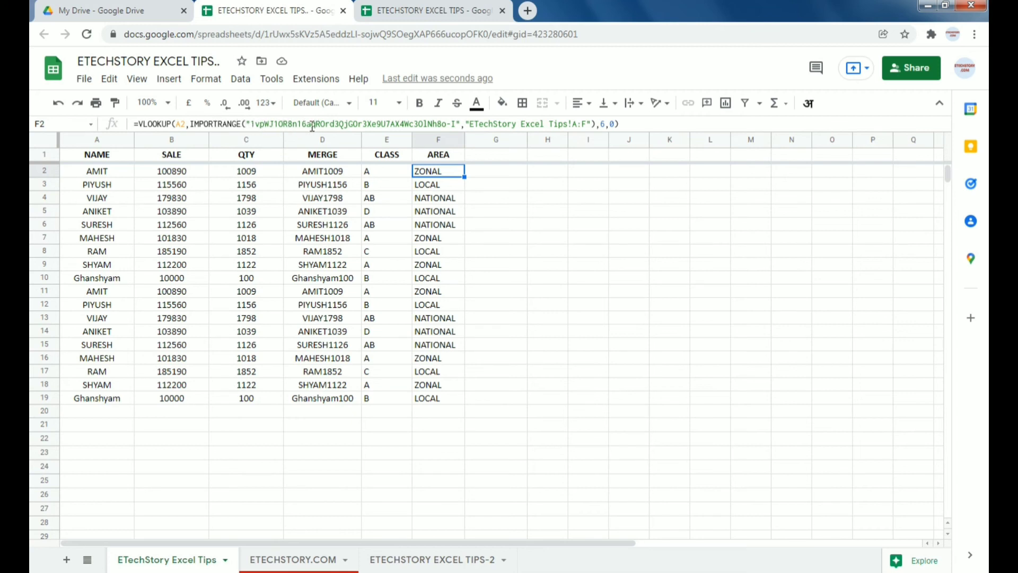
pyautogui.click(401, 12)
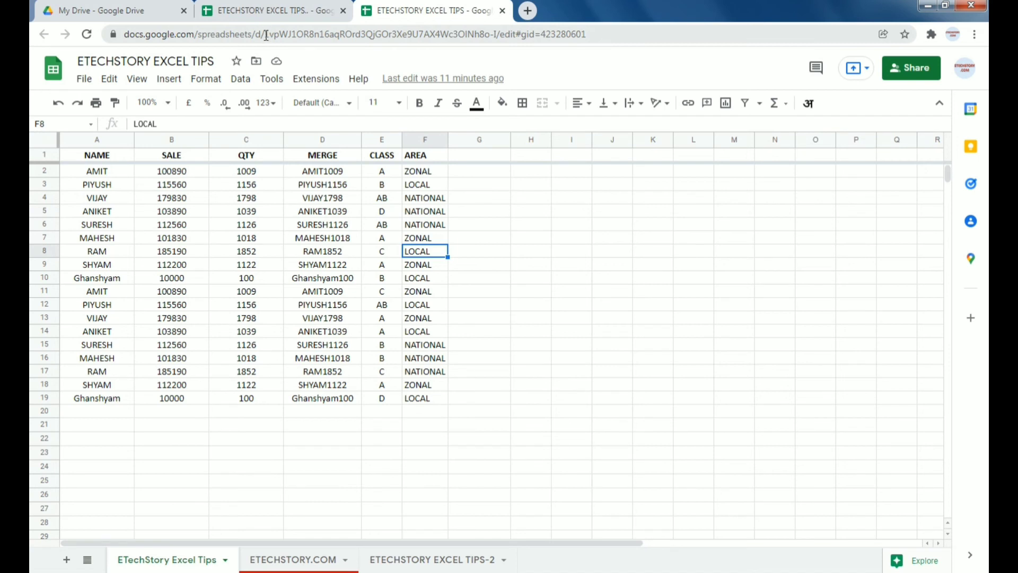
# Step: Compare the source spreadsheet's ID with F2's IMPORTRANGE formula and open that formula for editing
pyautogui.moveTo(267, 36); pyautogui.dragTo(498, 36)
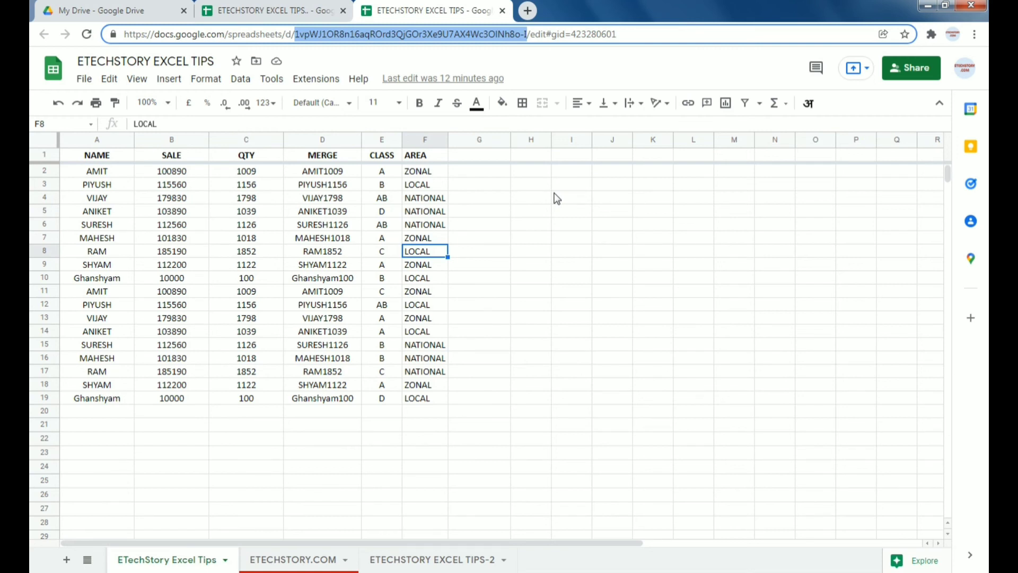
pyautogui.click(259, 12)
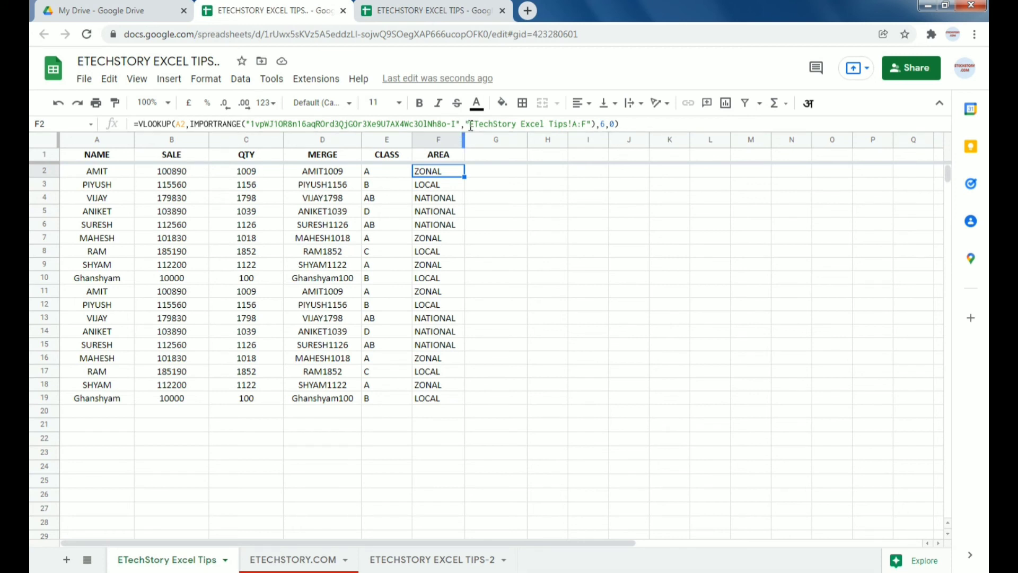
pyautogui.click(465, 11)
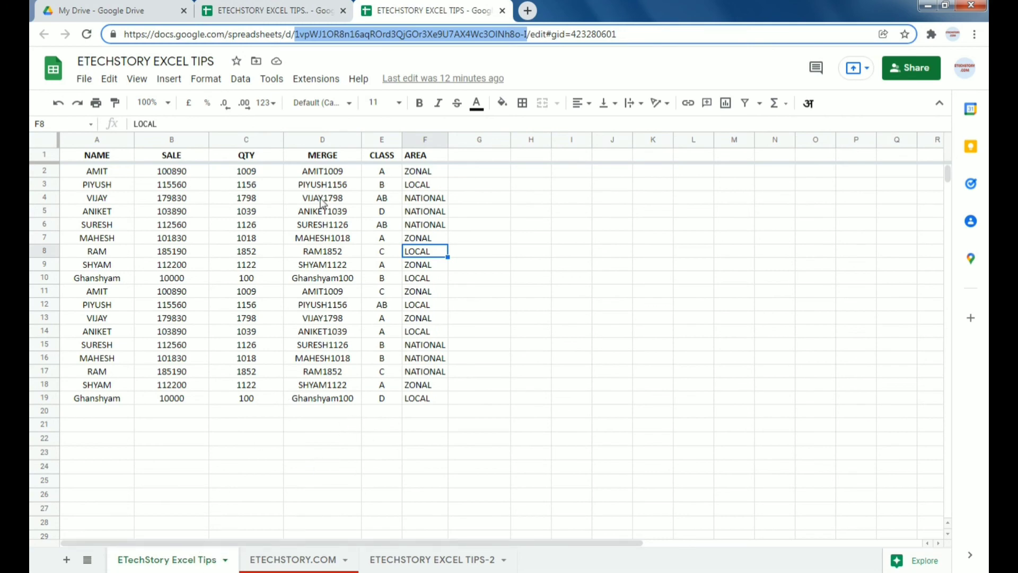
pyautogui.click(295, 12)
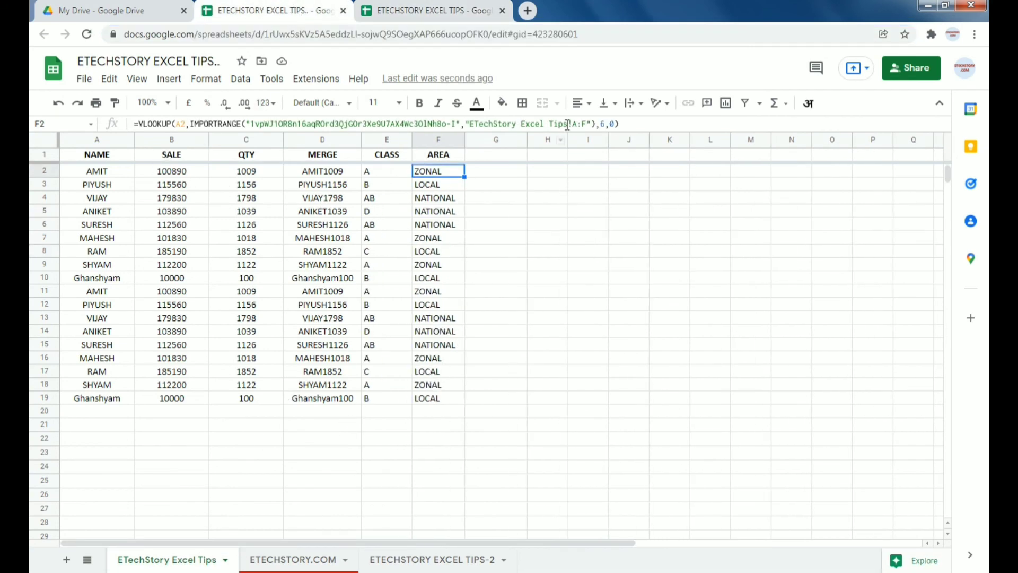
pyautogui.moveTo(568, 124); pyautogui.dragTo(572, 124)
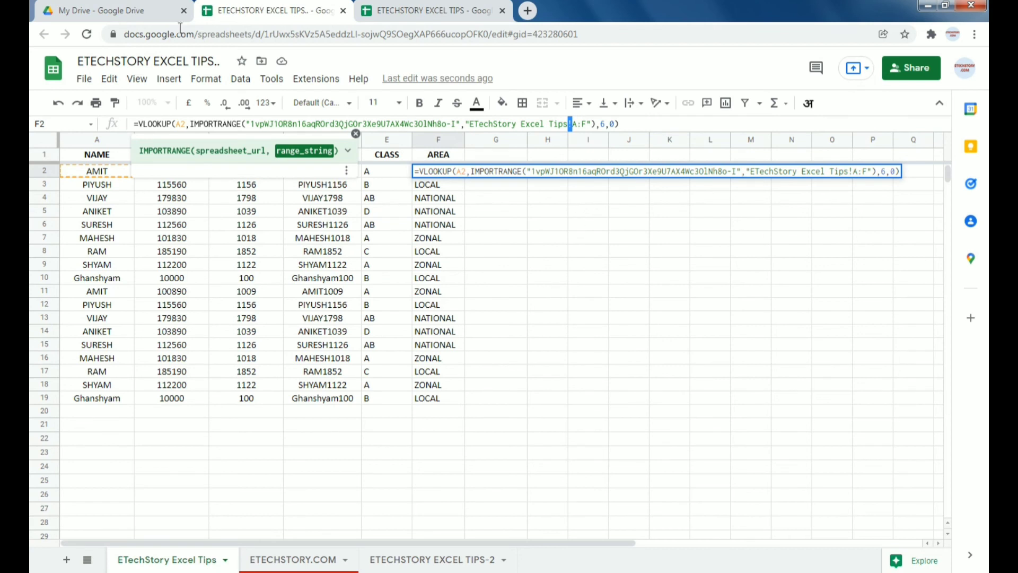
# Step: Step through F2's formula arguments and confirm it so F2 shows ZONAL
pyautogui.click(571, 125)
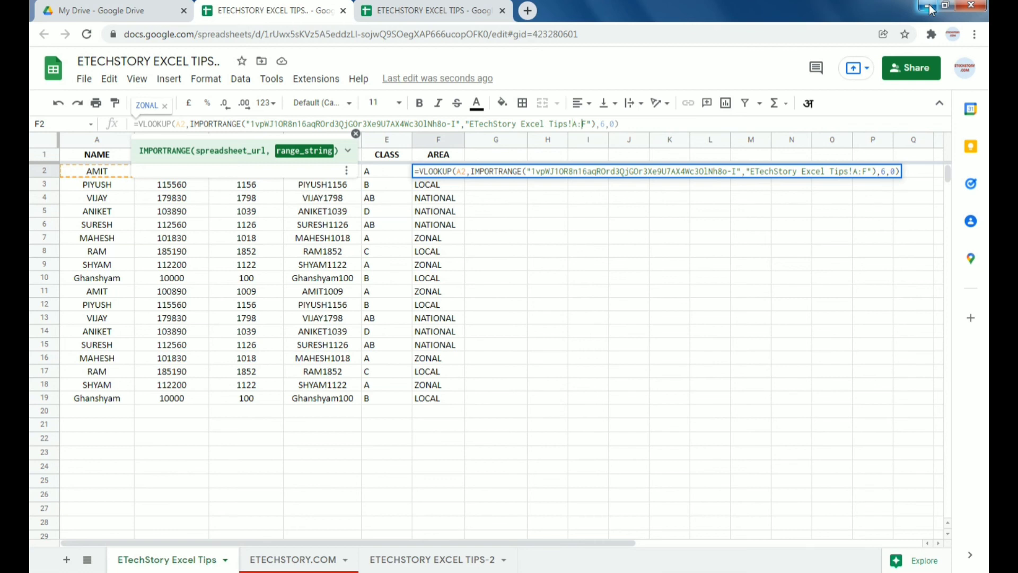
pyautogui.press('Right')
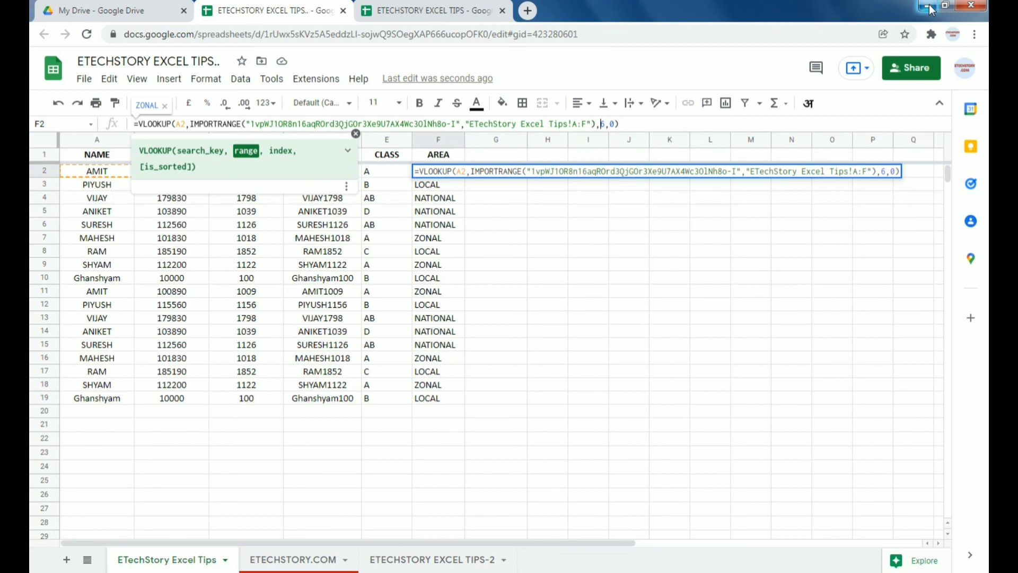
pyautogui.press('Right')
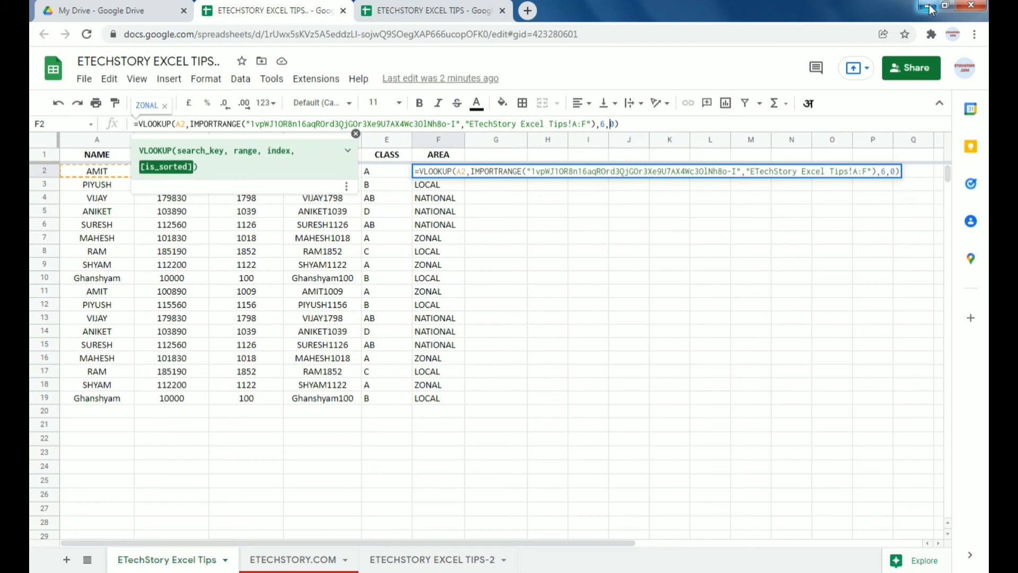
pyautogui.press('Right')
pyautogui.press('Right')
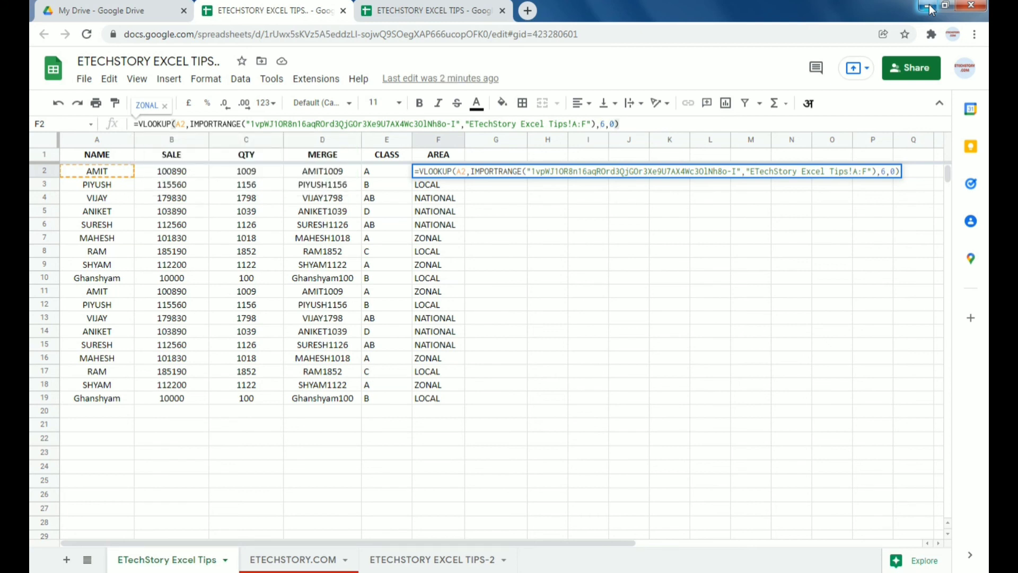
pyautogui.press('Return')
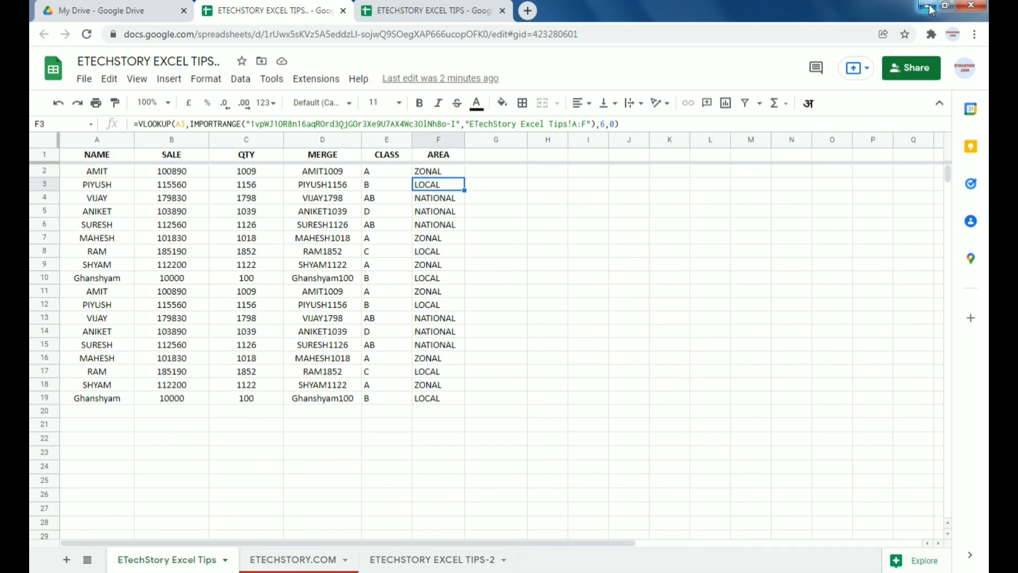
pyautogui.hotkey('ctrl', 'Home')
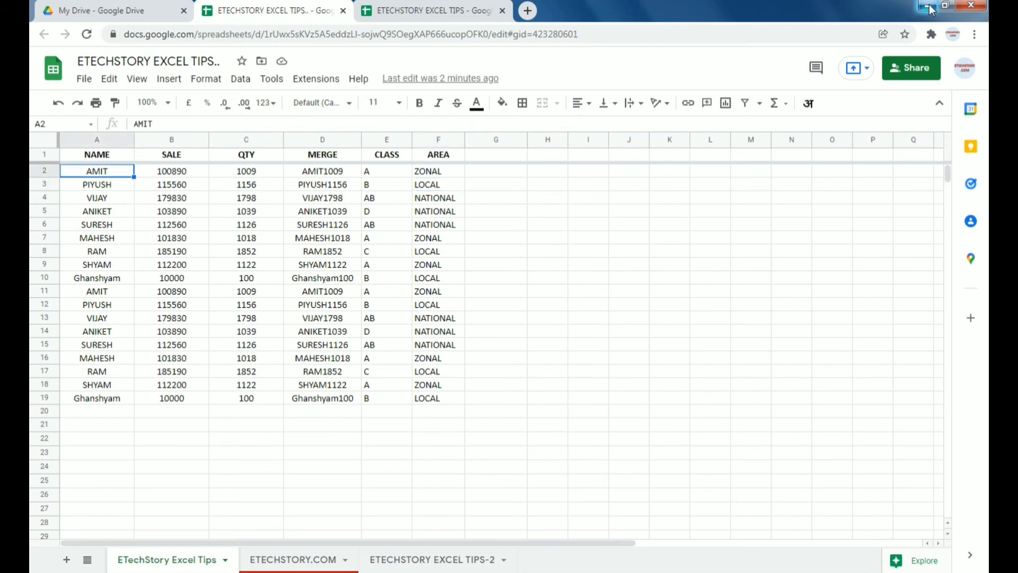
pyautogui.press('Right')
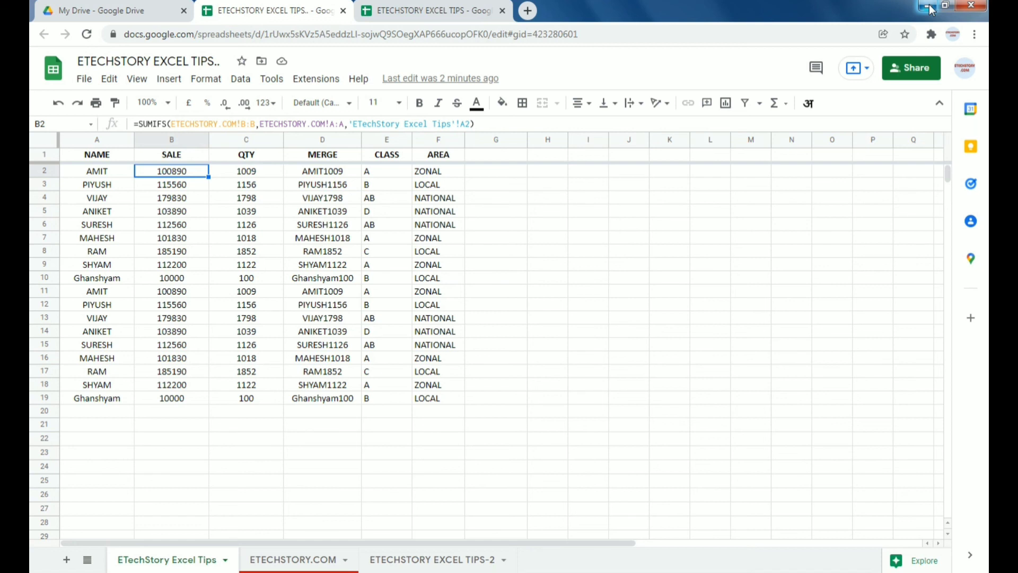
pyautogui.press('Right')
pyautogui.hotkey('ctrl', 'shift', 'Right')
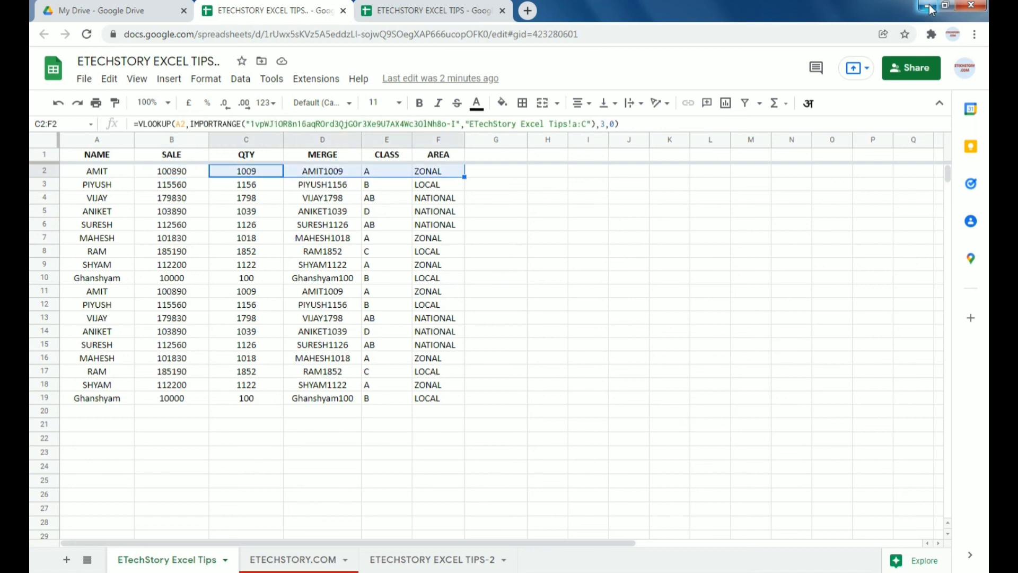
pyautogui.hotkey('ctrl', 'shift', 'Down')
pyautogui.press('Up')
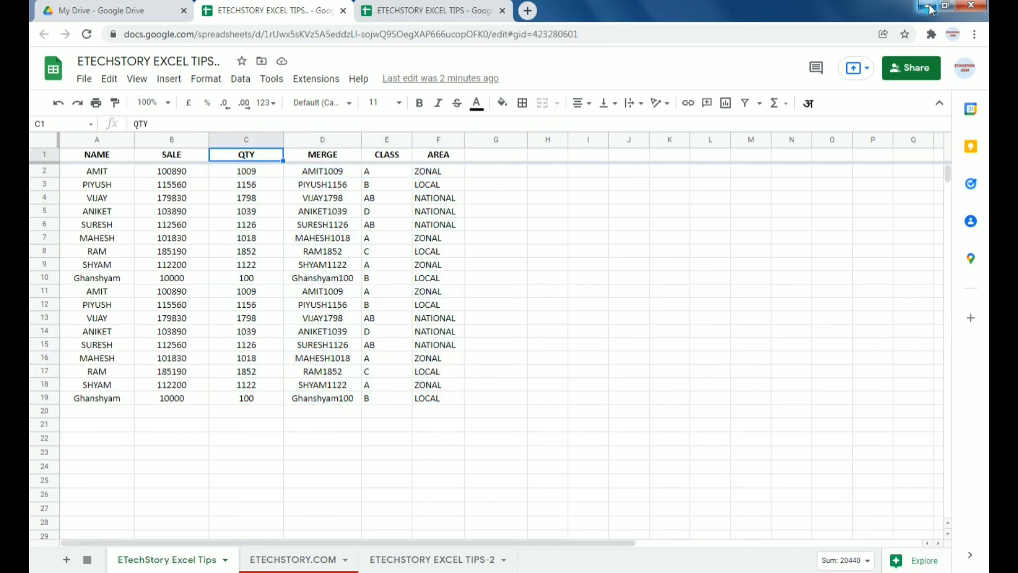
pyautogui.press('Down')
pyautogui.press('Right')
pyautogui.press('Right')
pyautogui.press('Right')
pyautogui.press('Right')
pyautogui.press('Right')
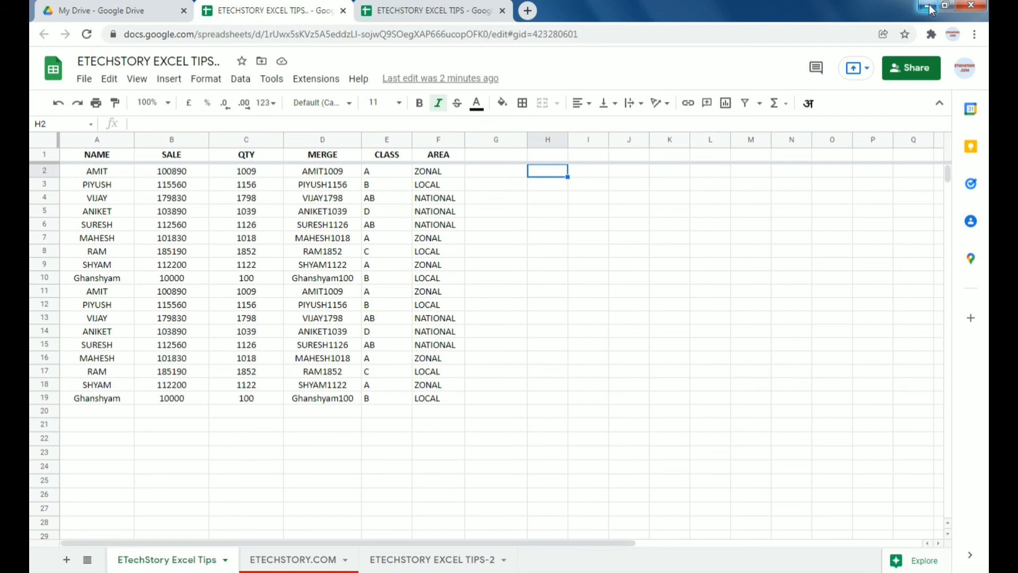
pyautogui.press('Home')
pyautogui.press('Right')
pyautogui.press('Right')
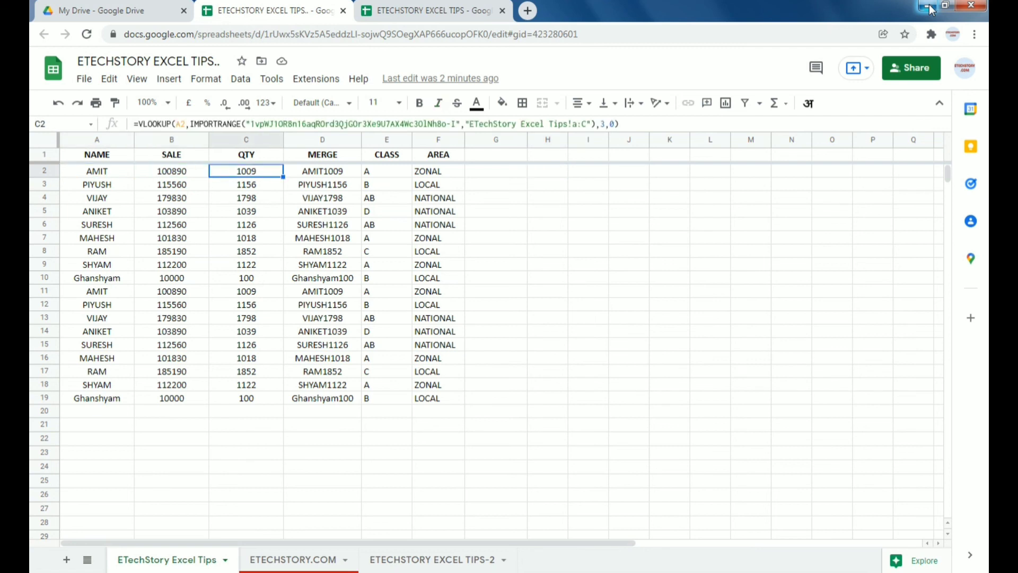
pyautogui.hotkey('ctrl', 'shift', 'Right')
pyautogui.hotkey('shift', 'Right')
pyautogui.hotkey('shift', 'Right')
pyautogui.hotkey('shift', 'Right')
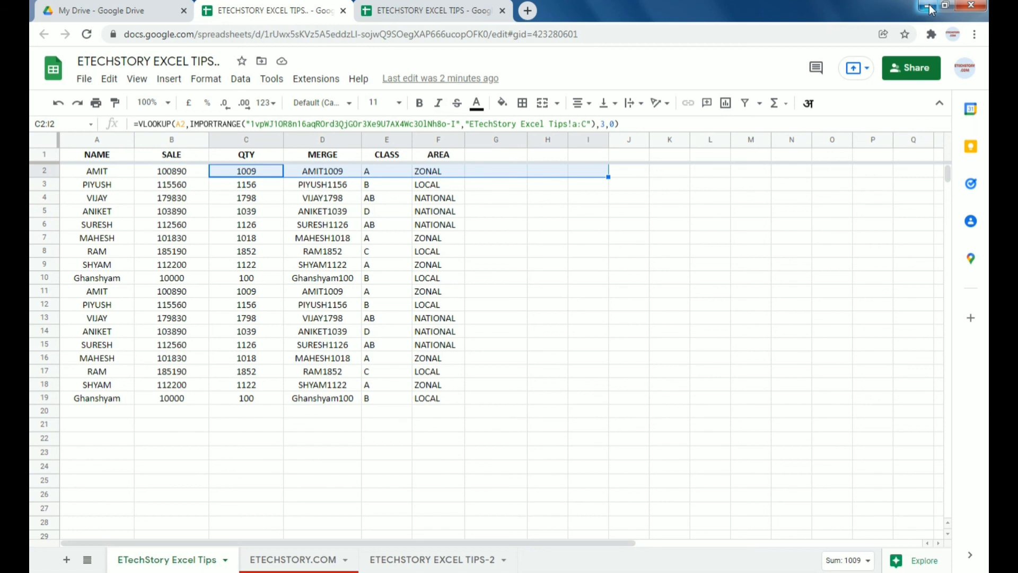
pyautogui.press('Up')
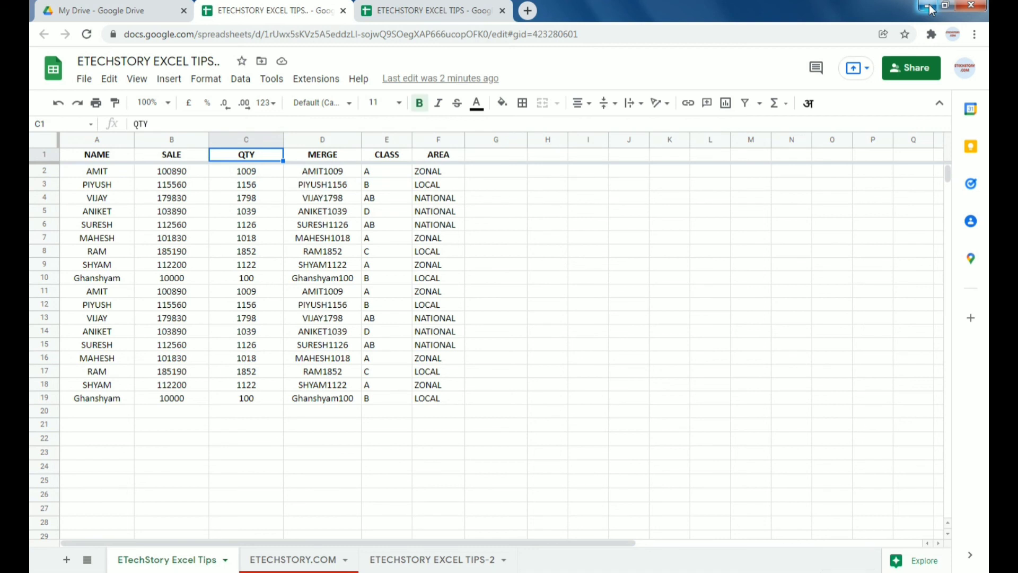
pyautogui.press('Down')
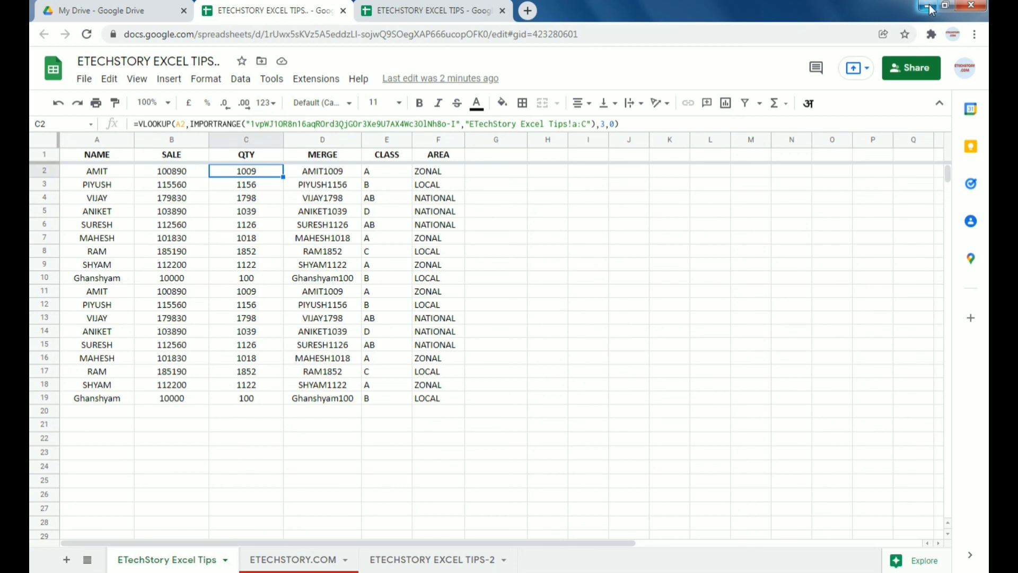
# Step: Clear the MERGE, CLASS and AREA values in D2:F19
pyautogui.press('Up')
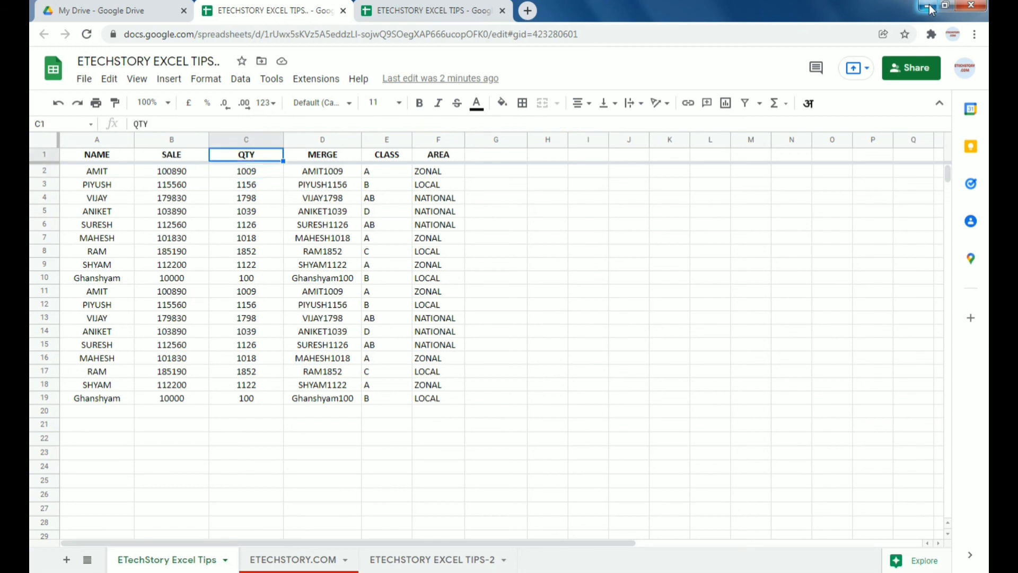
pyautogui.press('Down')
pyautogui.press('Down')
pyautogui.press('Right')
pyautogui.press('Up')
pyautogui.hotkey('ctrl', 'shift', 'Right')
pyautogui.hotkey('ctrl', 'shift', 'Down')
pyautogui.press('Delete')
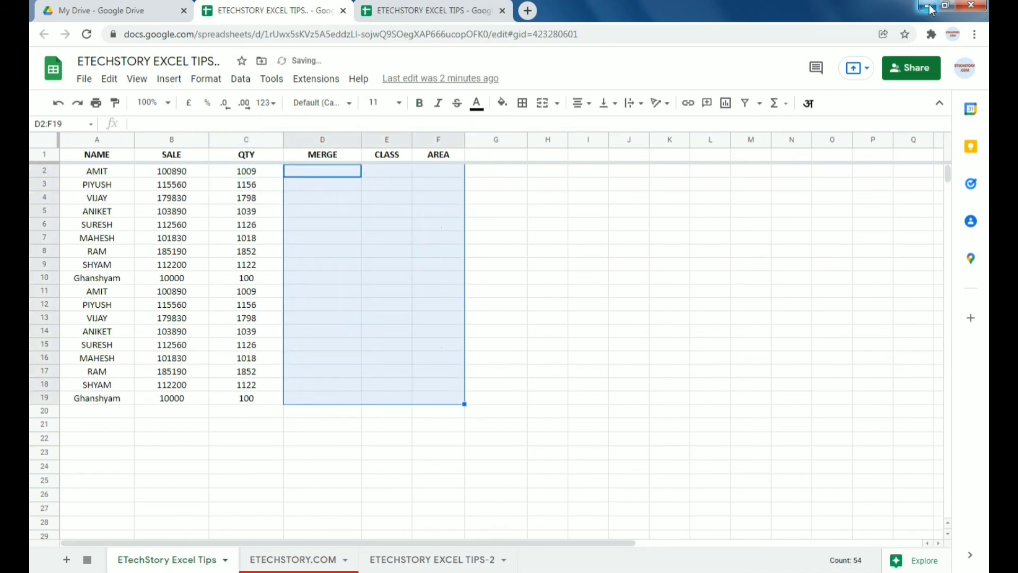
# Step: Clear the QTY values in C3:C19, keeping 1009 in C2
pyautogui.press('Left')
pyautogui.press('Down')
pyautogui.hotkey('ctrl', 'shift', 'Down')
pyautogui.press('Delete')
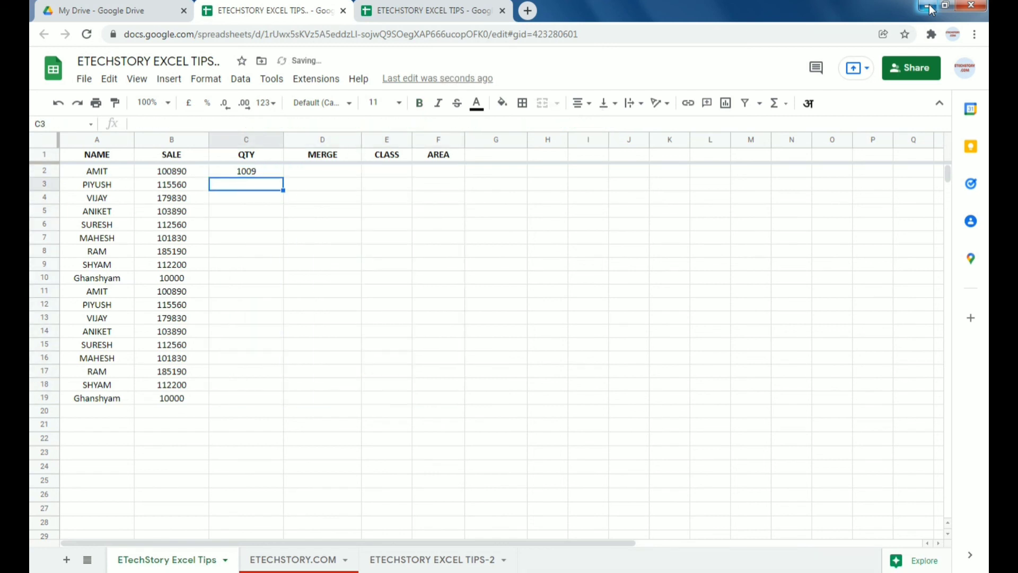
# Step: Select the range C2:F19
pyautogui.press('Up')
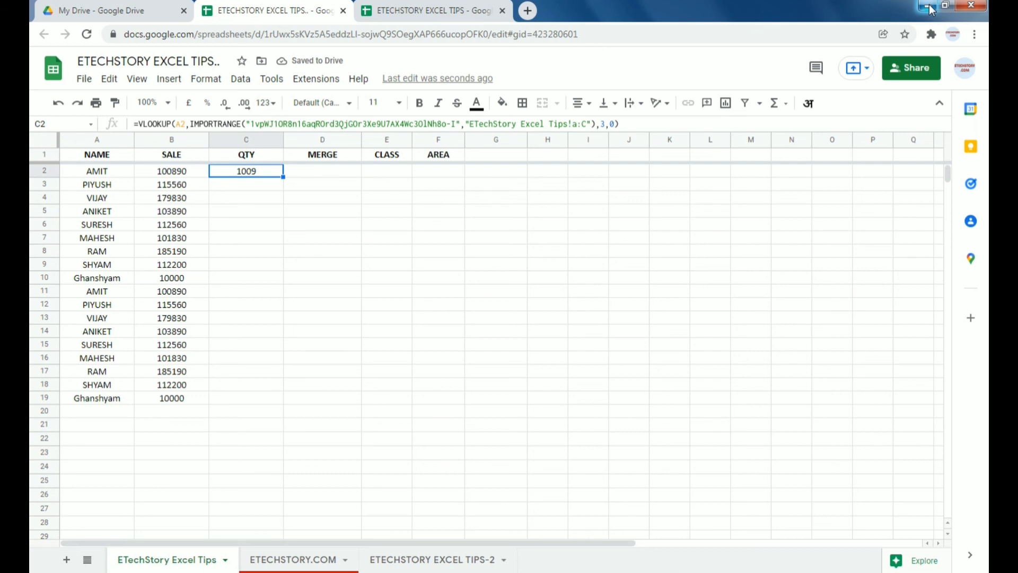
pyautogui.press('Right')
pyautogui.press('Right')
pyautogui.press('Right')
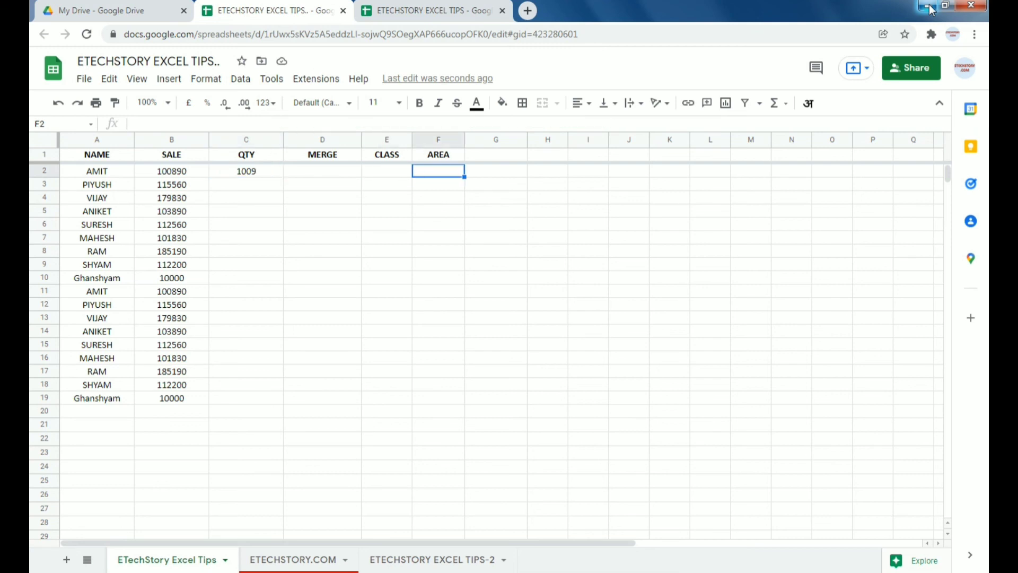
pyautogui.press('Left')
pyautogui.press('Left')
pyautogui.press('Left')
pyautogui.press('Left')
pyautogui.hotkey('ctrl', 'Down')
pyautogui.press('Right')
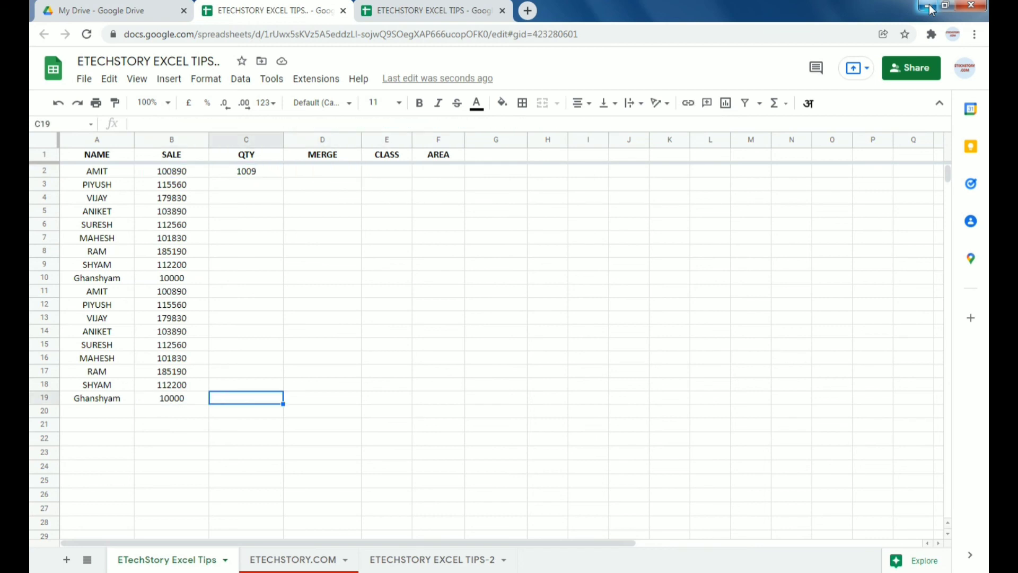
pyautogui.press('Right')
pyautogui.press('Right')
pyautogui.press('Right')
pyautogui.hotkey('ctrl', 'shift', 'Up')
pyautogui.hotkey('shift', 'Left')
pyautogui.hotkey('shift', 'Left')
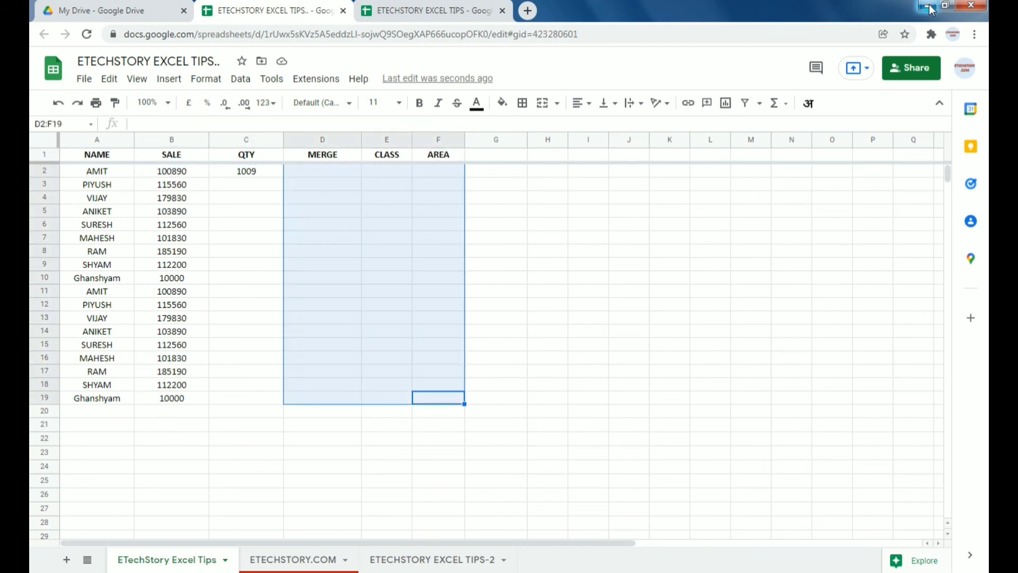
pyautogui.hotkey('shift', 'Left')
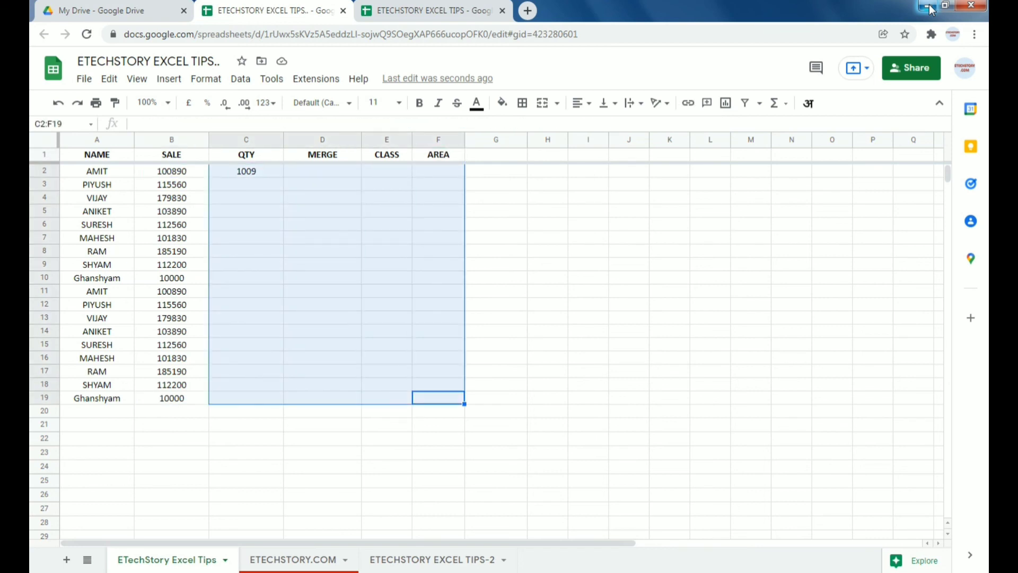